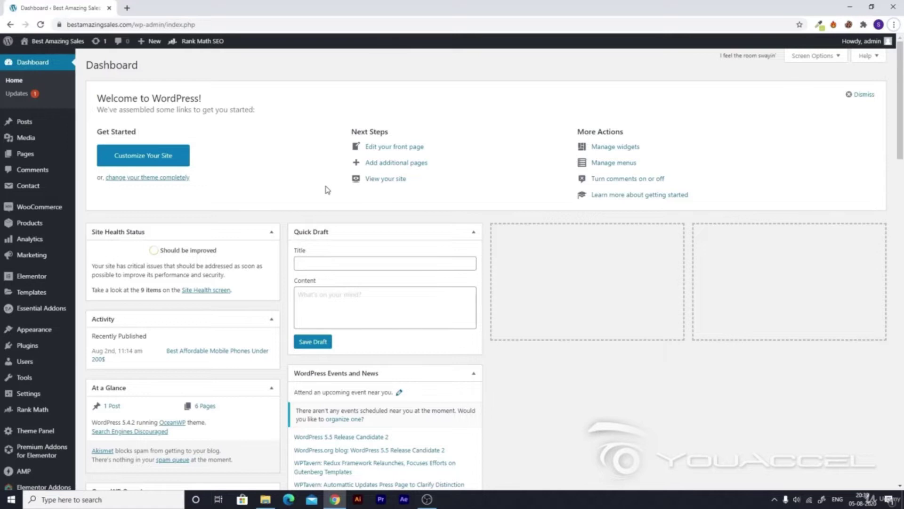
Step: Create a new WordPress page and title it "Blog"
{"action": "mouse_move", "coordinate": [10, 161]}
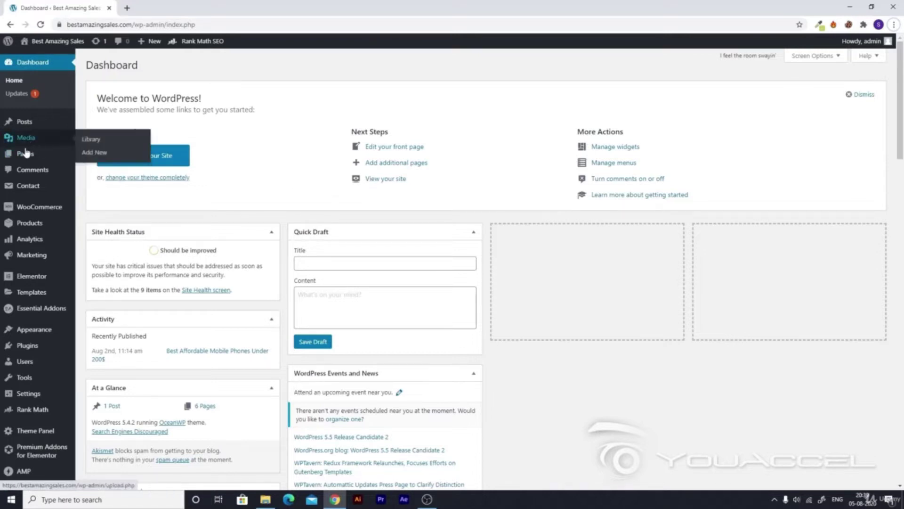
{"action": "left_click", "coordinate": [99, 169]}
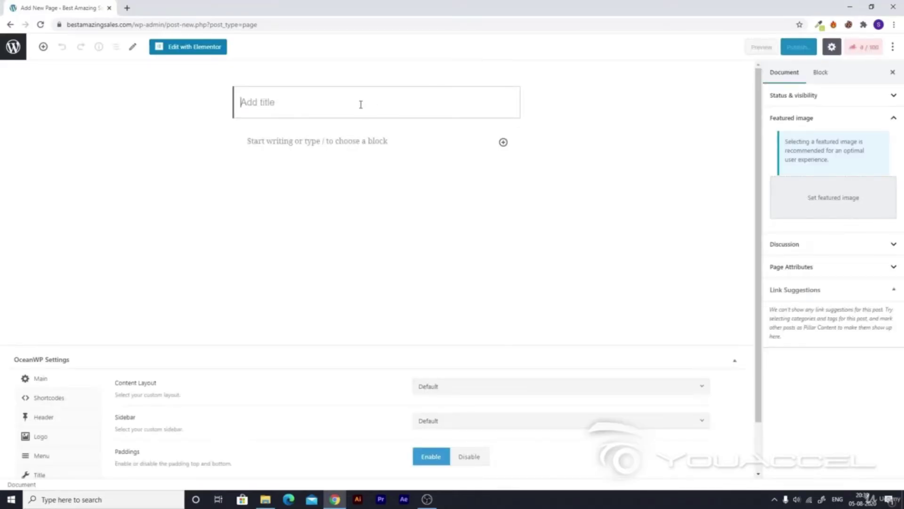
{"action": "type", "text": "Blog"}
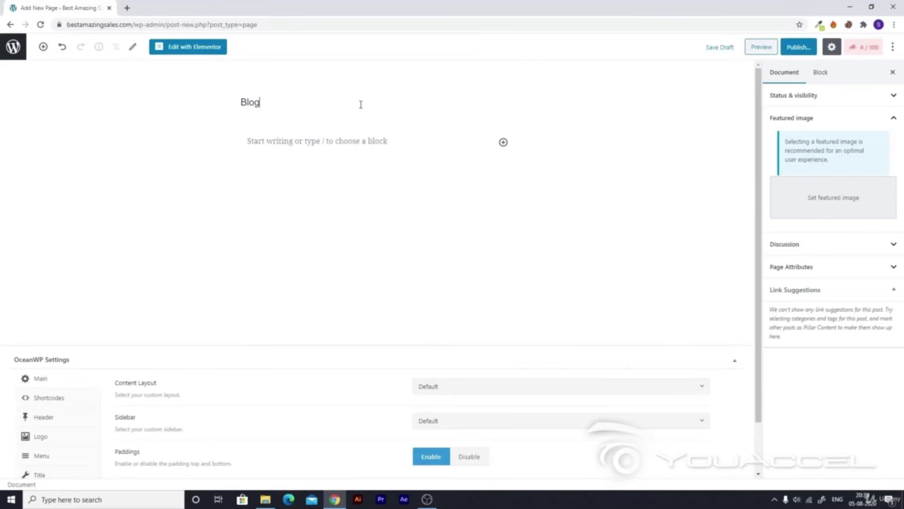
Step: Set the page's content layout to 100% Full Width in the OceanWP settings
{"action": "scroll", "coordinate": [383, 319], "scroll_direction": "down", "scroll_amount": 1}
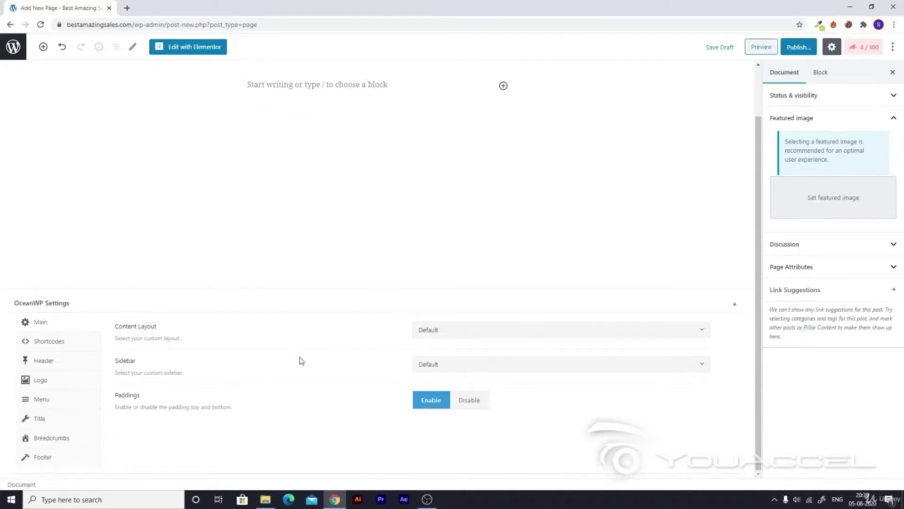
{"action": "left_click", "coordinate": [480, 335]}
{"action": "left_click", "coordinate": [479, 344]}
{"action": "left_click", "coordinate": [469, 329]}
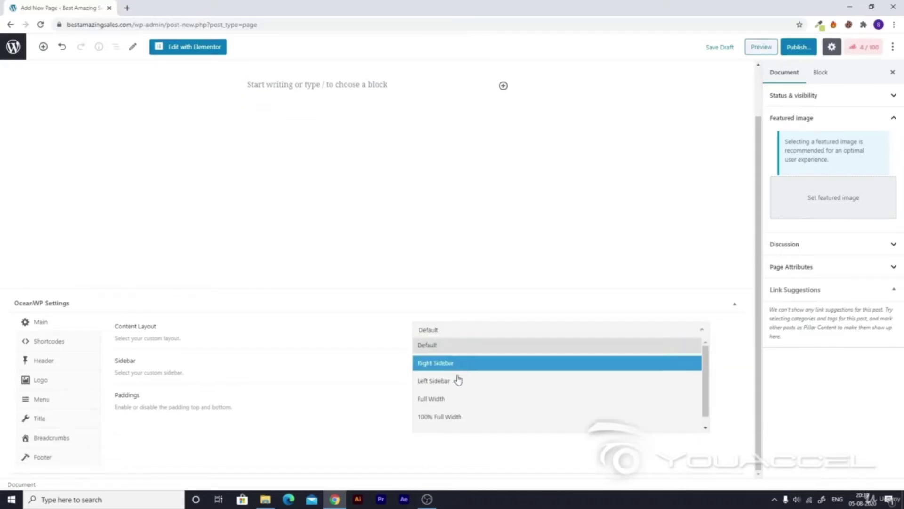
{"action": "left_click", "coordinate": [451, 417]}
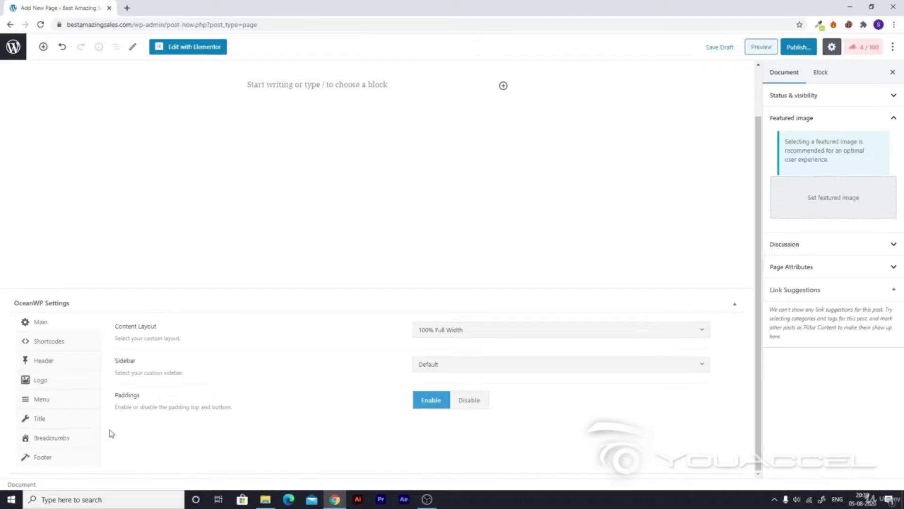
Step: Disable the page title display in the OceanWP settings and publish the page
{"action": "left_click", "coordinate": [63, 424]}
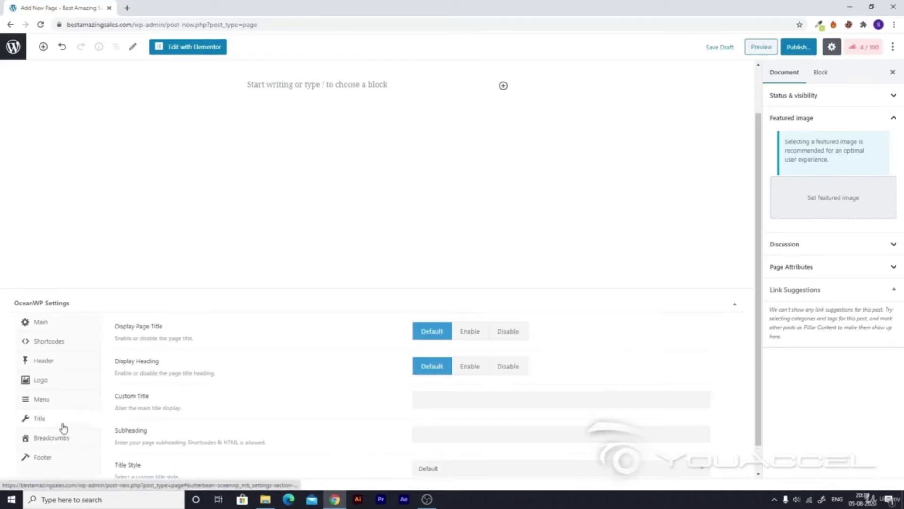
{"action": "left_click", "coordinate": [509, 333]}
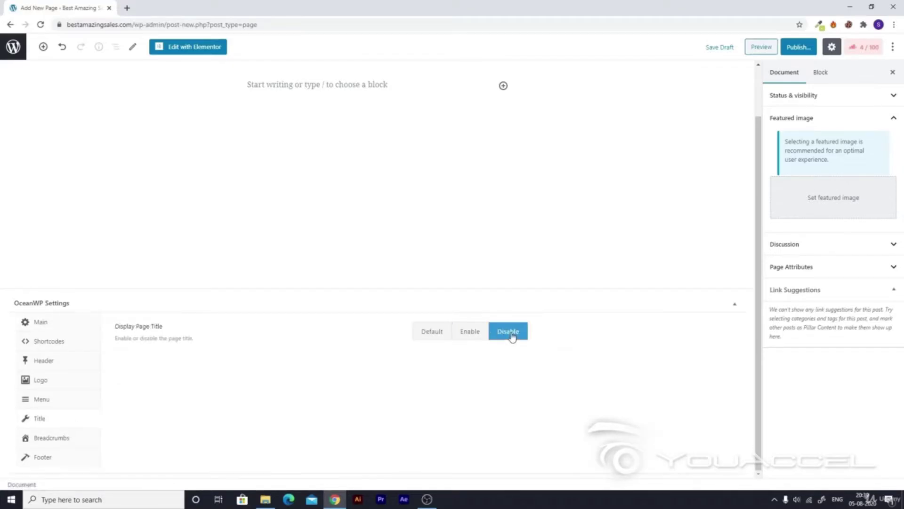
{"action": "left_click", "coordinate": [799, 47]}
{"action": "left_click", "coordinate": [838, 46]}
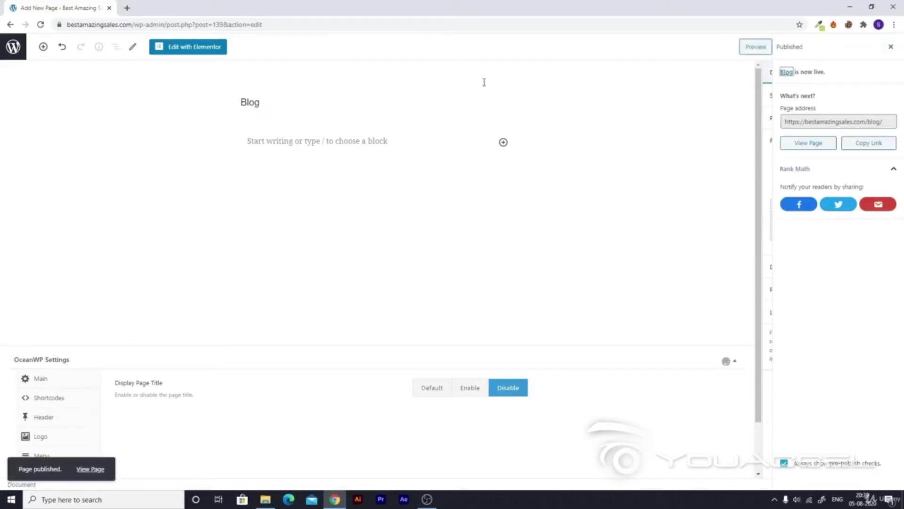
Step: Open the Blog page in the Elementor editor and show the blocks in its template library
{"action": "left_click", "coordinate": [189, 47]}
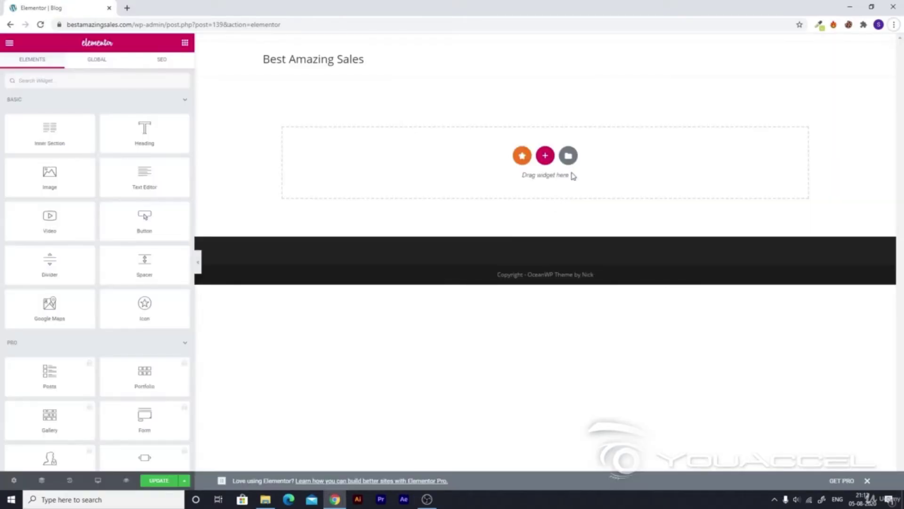
{"action": "left_click", "coordinate": [568, 156]}
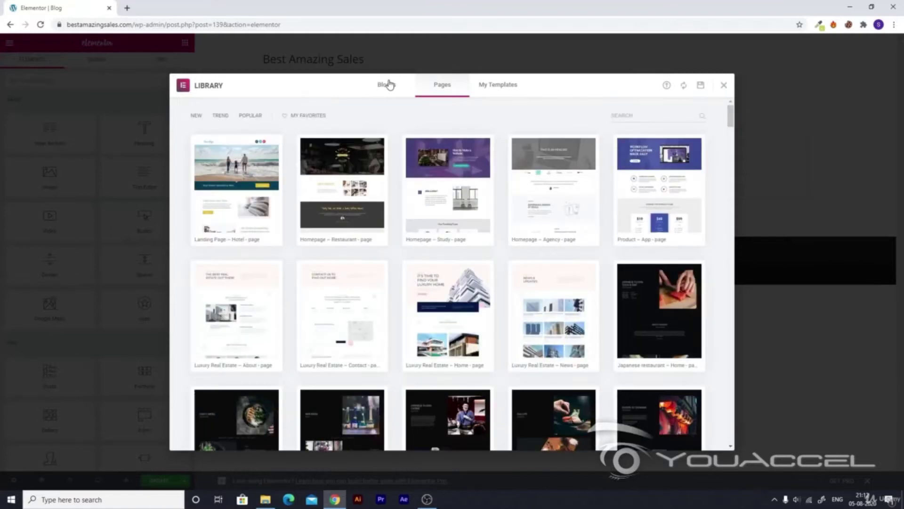
{"action": "left_click", "coordinate": [387, 85]}
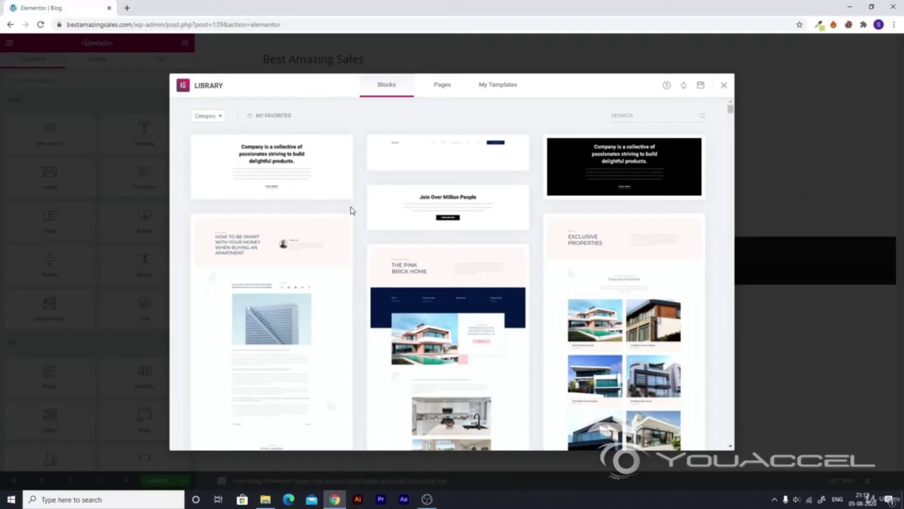
Step: Insert the white "Company is a collective of passionates" block, connecting the site to the template library
{"action": "mouse_move", "coordinate": [288, 190]}
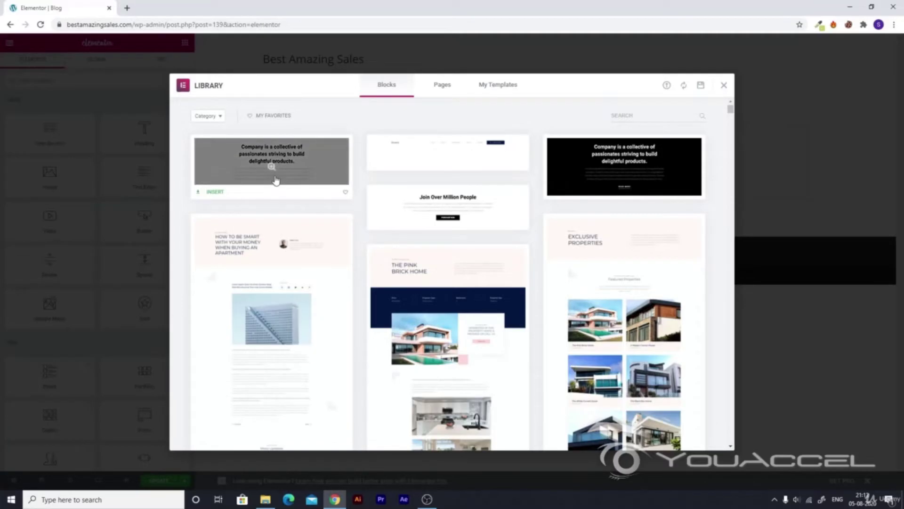
{"action": "left_click", "coordinate": [213, 193]}
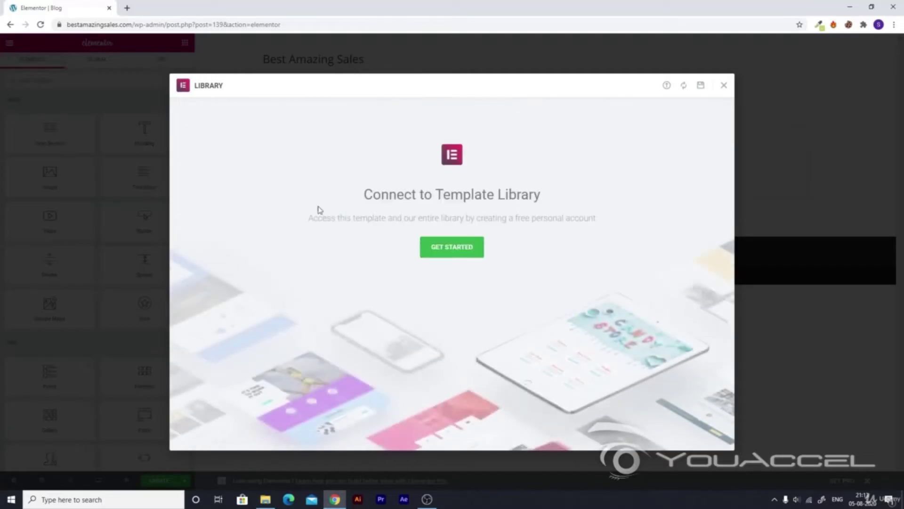
{"action": "left_click", "coordinate": [461, 247]}
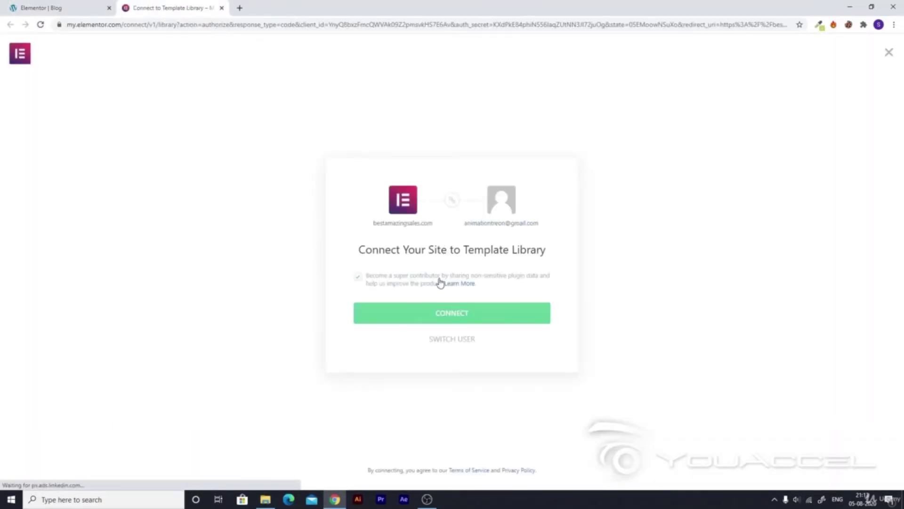
{"action": "left_click", "coordinate": [439, 314]}
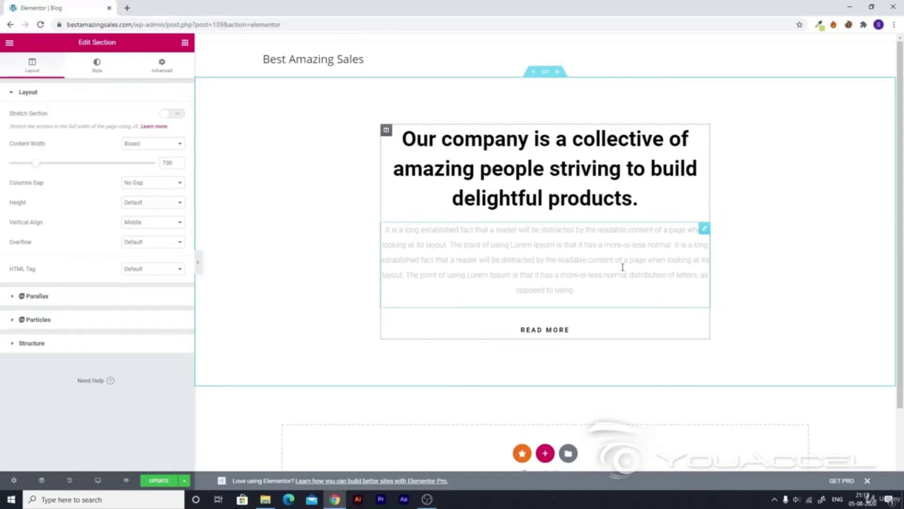
Step: Replace the inserted block's heading text with "BLOG"
{"action": "left_click", "coordinate": [637, 200]}
{"action": "left_click_drag", "start_coordinate": [640, 200], "coordinate": [398, 138]}
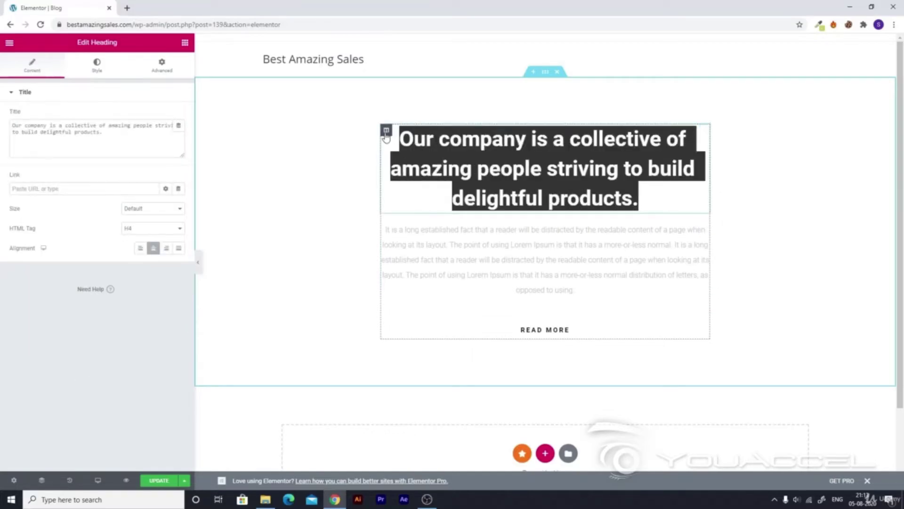
{"action": "type", "text": "BK"}
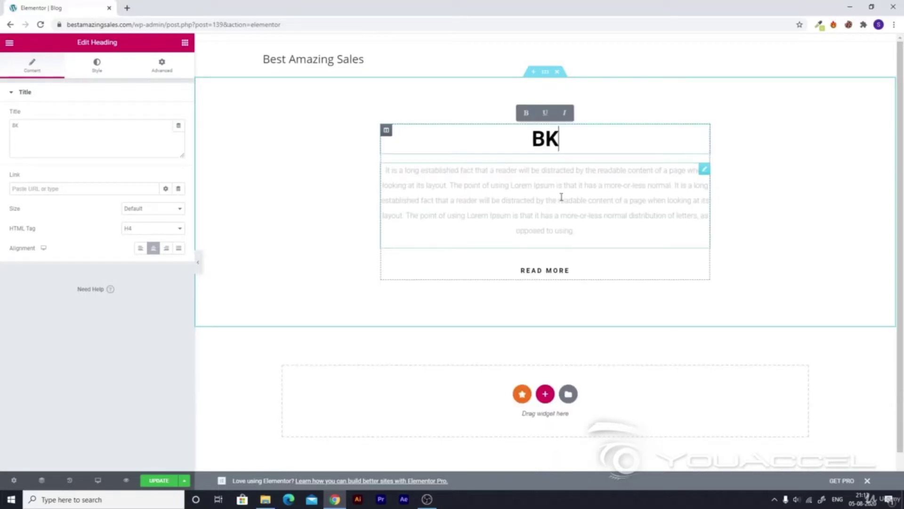
{"action": "key", "text": "BackSpace"}
{"action": "type", "text": "LOG"}
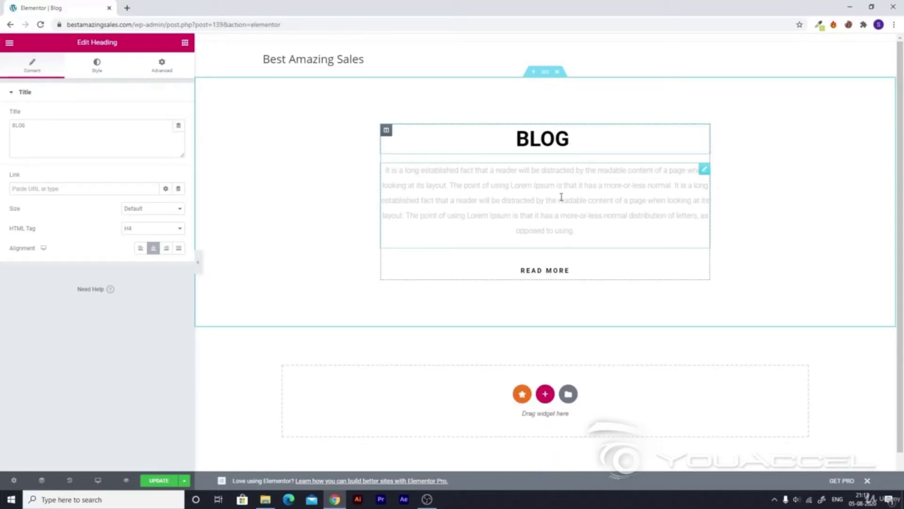
Step: Clear the heading and change its text to "READ ALL OUR BLOGS HERE"
{"action": "key", "text": "BackSpace"}
{"action": "key", "text": "BackSpace"}
{"action": "key", "text": "BackSpace"}
{"action": "key", "text": "BackSpace"}
{"action": "key", "text": "BackSpace"}
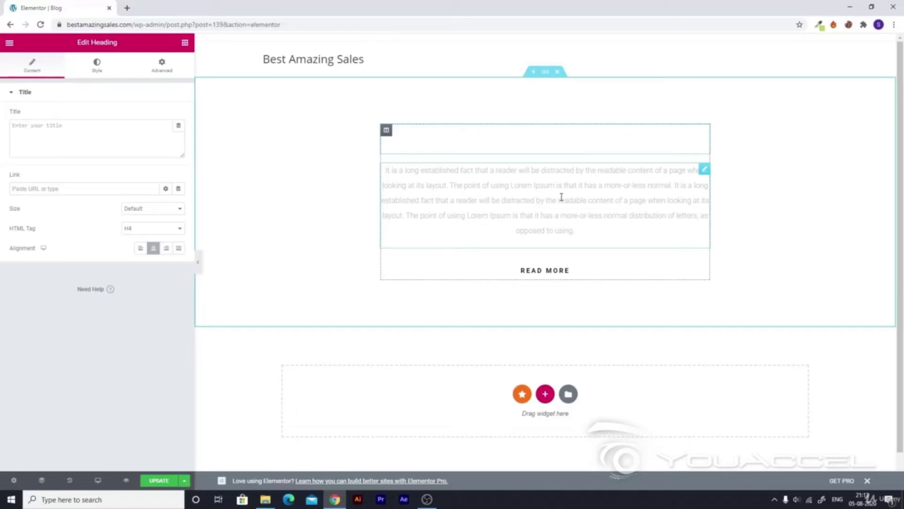
{"action": "type", "text": "REALL"}
{"action": "key", "text": "BackSpace"}
{"action": "key", "text": "BackSpace"}
{"action": "type", "text": "D ALL OUR "}
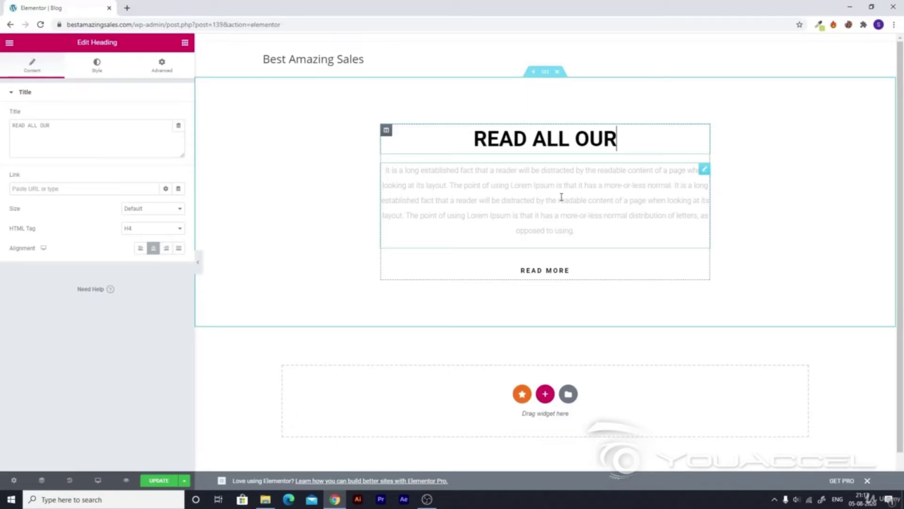
{"action": "type", "text": "BLOGS HEW"}
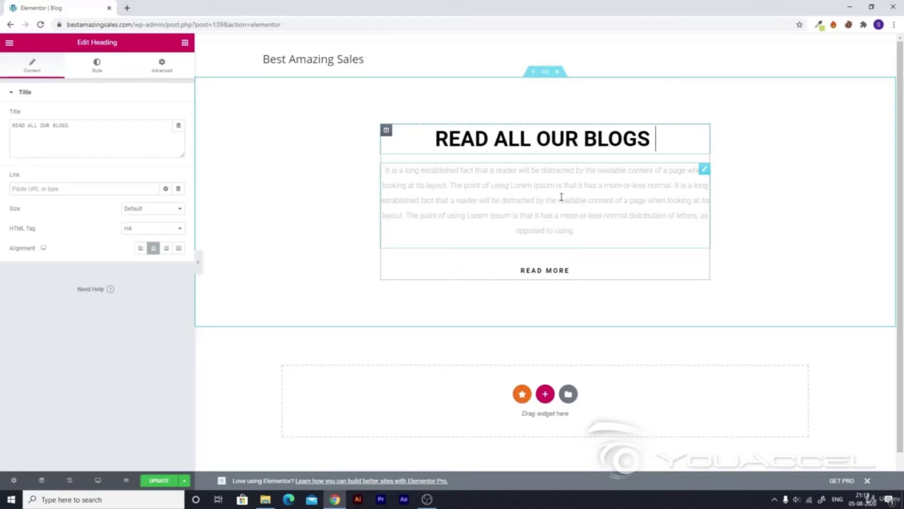
{"action": "key", "text": "BackSpace"}
{"action": "type", "text": "RE"}
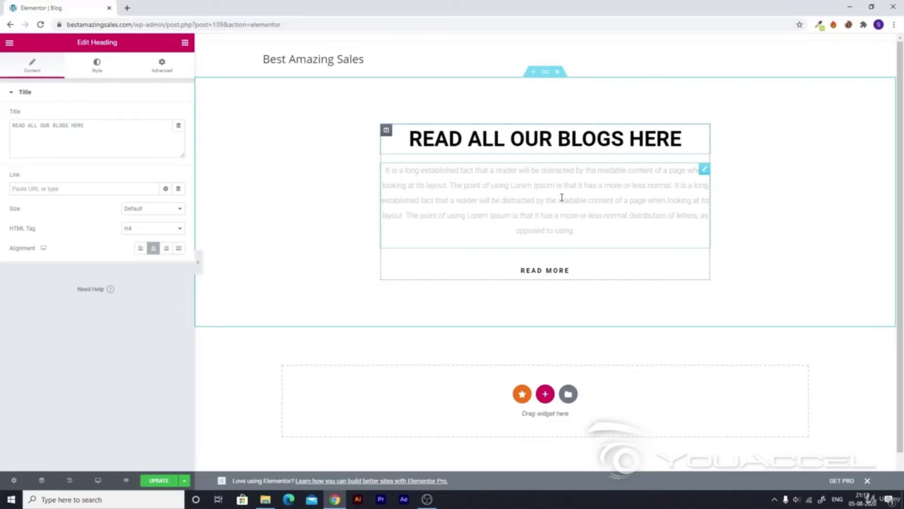
{"action": "left_click", "coordinate": [562, 198]}
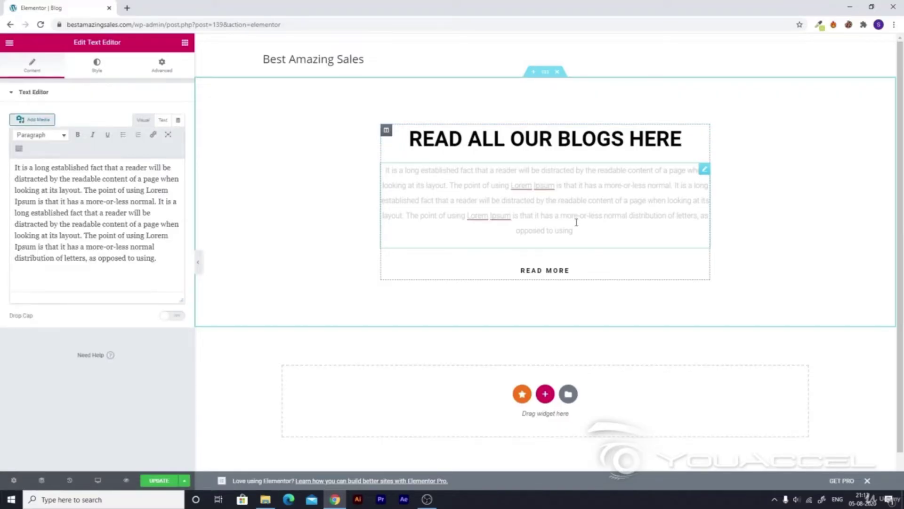
{"action": "left_click_drag", "start_coordinate": [384, 171], "coordinate": [591, 233]}
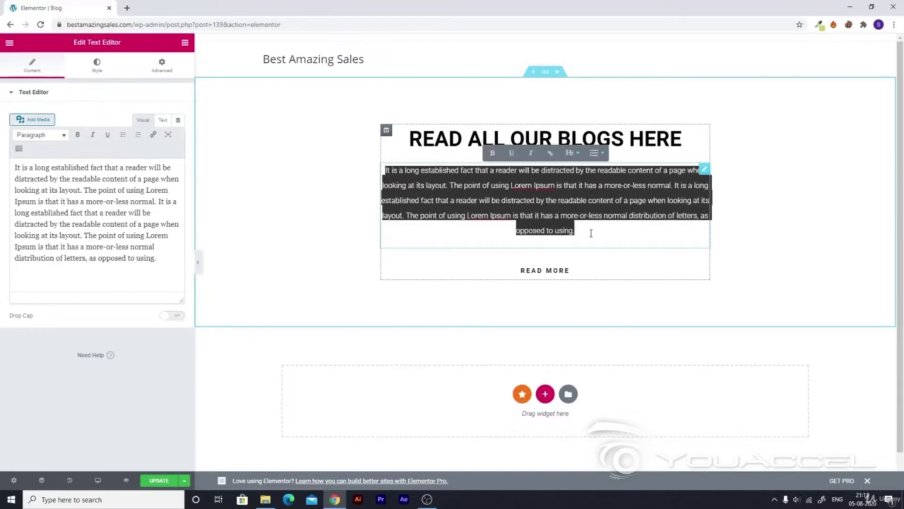
{"action": "left_click", "coordinate": [592, 233]}
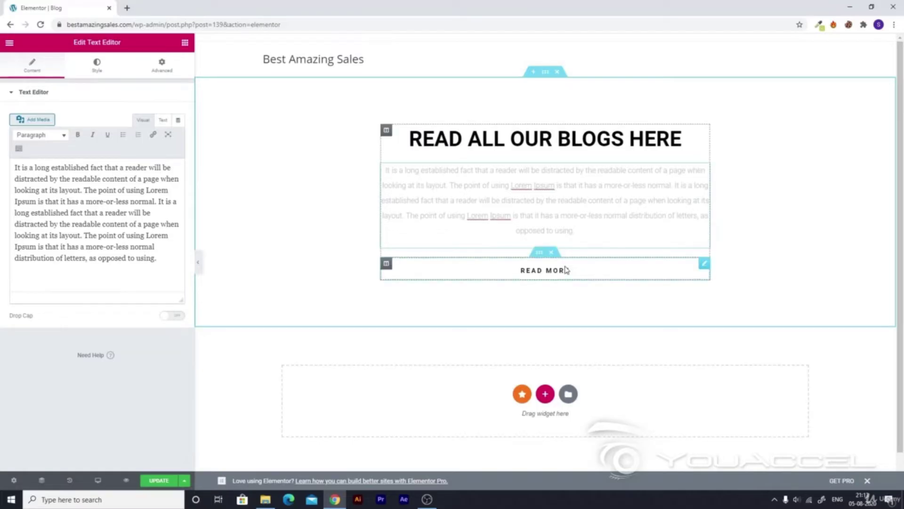
Step: Delete the inner section containing the Read More button below the paragraph
{"action": "left_click", "coordinate": [594, 269]}
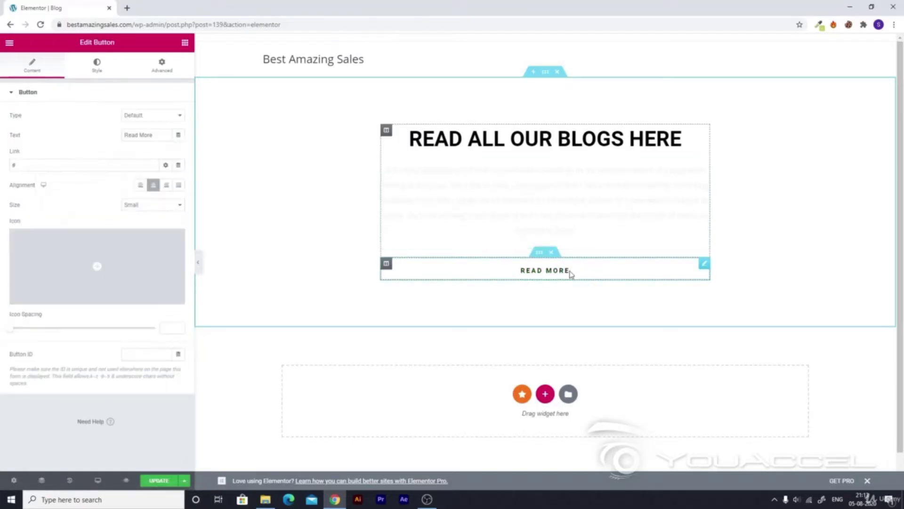
{"action": "left_click", "coordinate": [551, 252]}
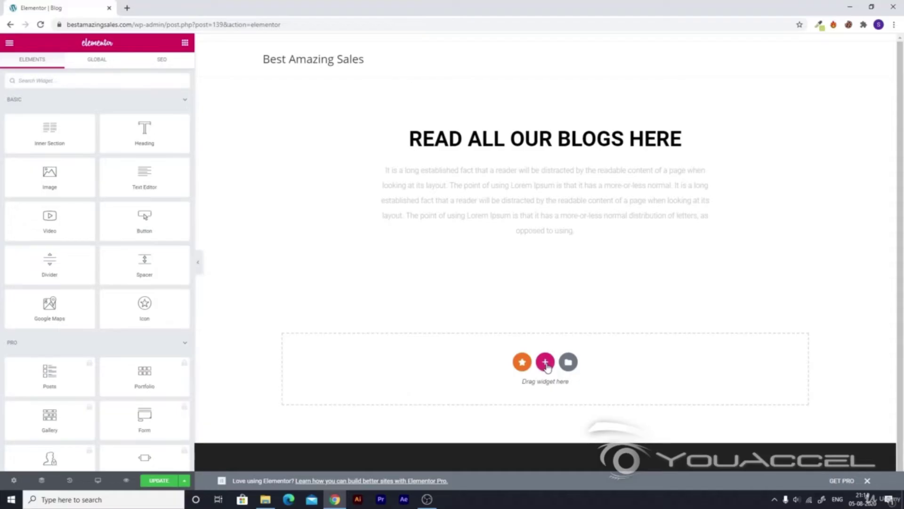
Step: Add a single-column section below the text block, search the widgets for "blog" and place the Post Timeline widget in it
{"action": "left_click", "coordinate": [545, 362]}
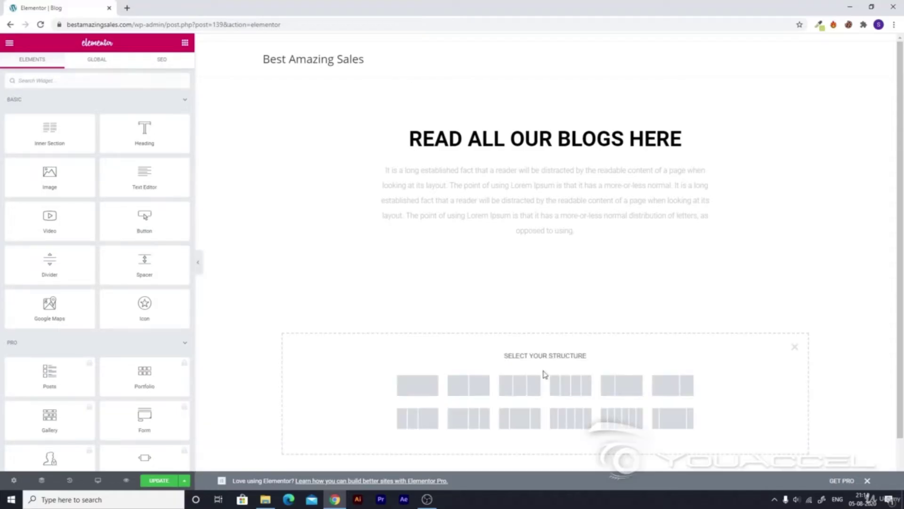
{"action": "left_click", "coordinate": [424, 386]}
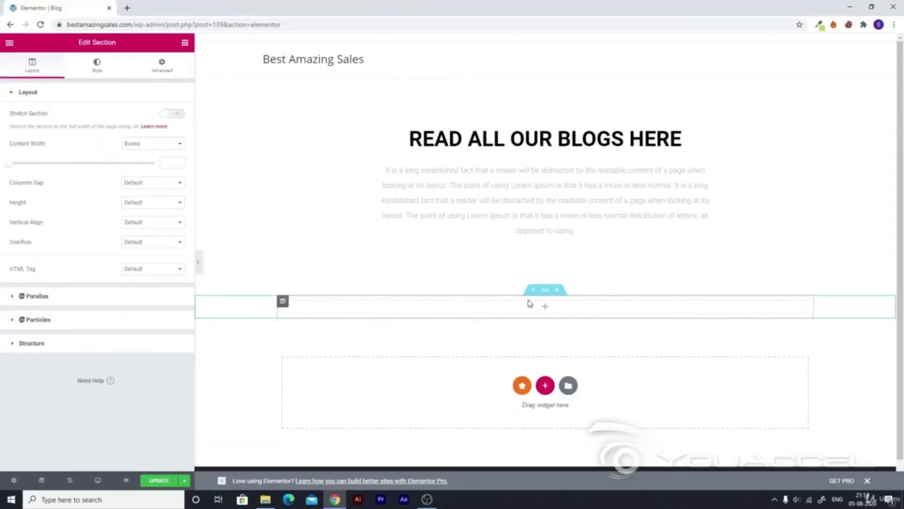
{"action": "left_click", "coordinate": [185, 43]}
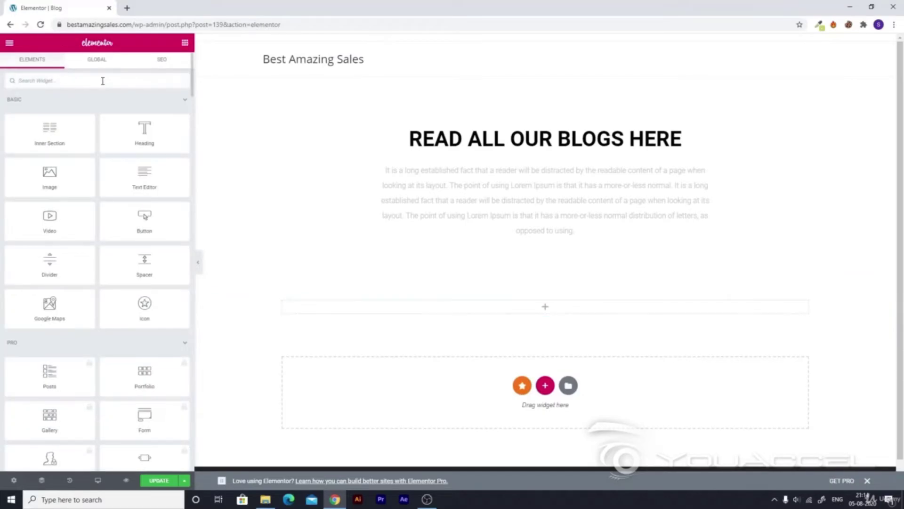
{"action": "left_click", "coordinate": [103, 81]}
{"action": "type", "text": "blog"}
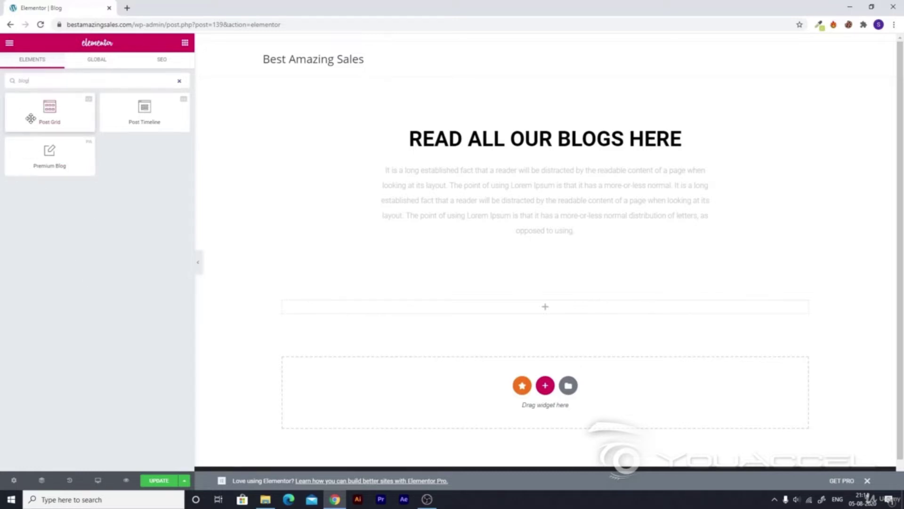
{"action": "left_click_drag", "start_coordinate": [142, 106], "coordinate": [542, 308]}
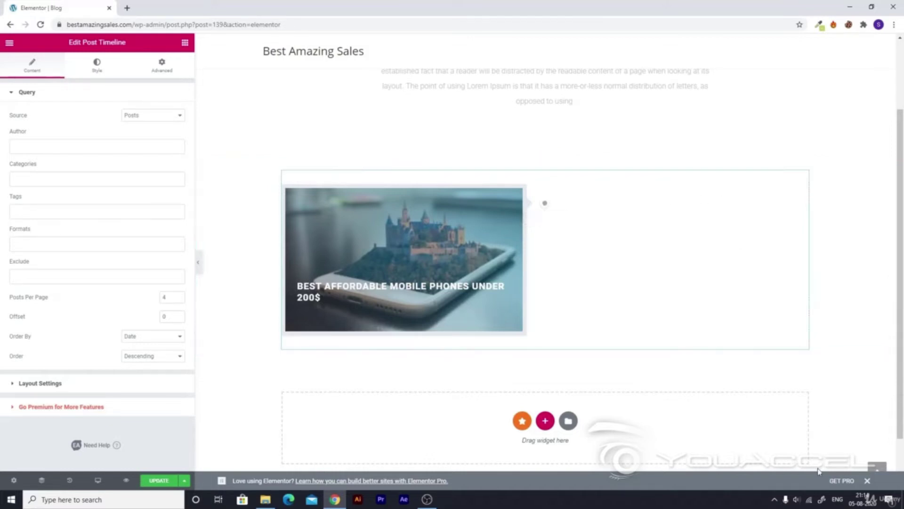
{"action": "scroll", "coordinate": [595, 395], "scroll_direction": "down", "scroll_amount": 1}
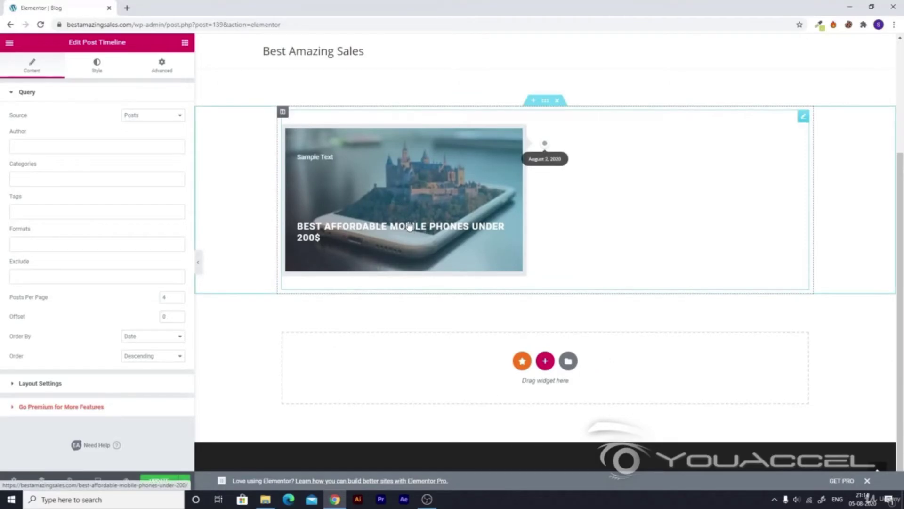
{"action": "scroll", "coordinate": [410, 231], "scroll_direction": "up", "scroll_amount": 1}
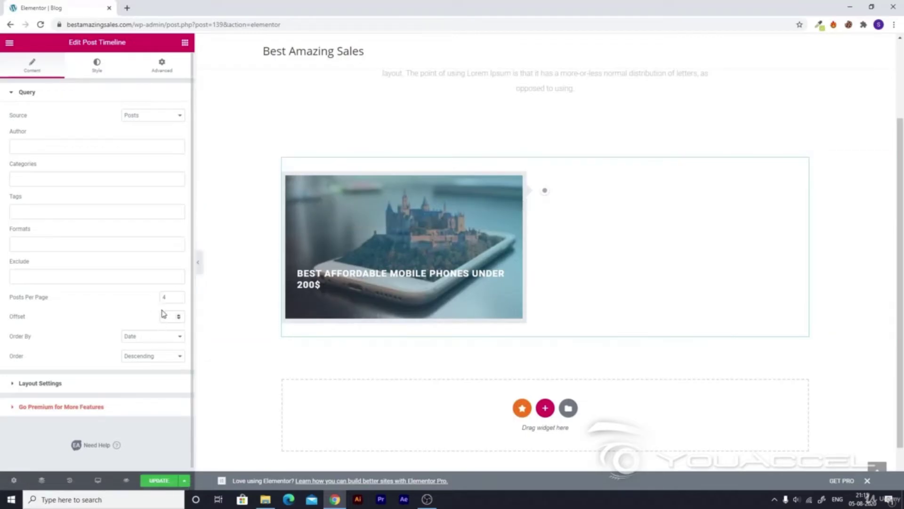
Step: Set the Post Timeline query to show 100 posts per page
{"action": "double_click", "coordinate": [169, 299]}
{"action": "type", "text": "100"}
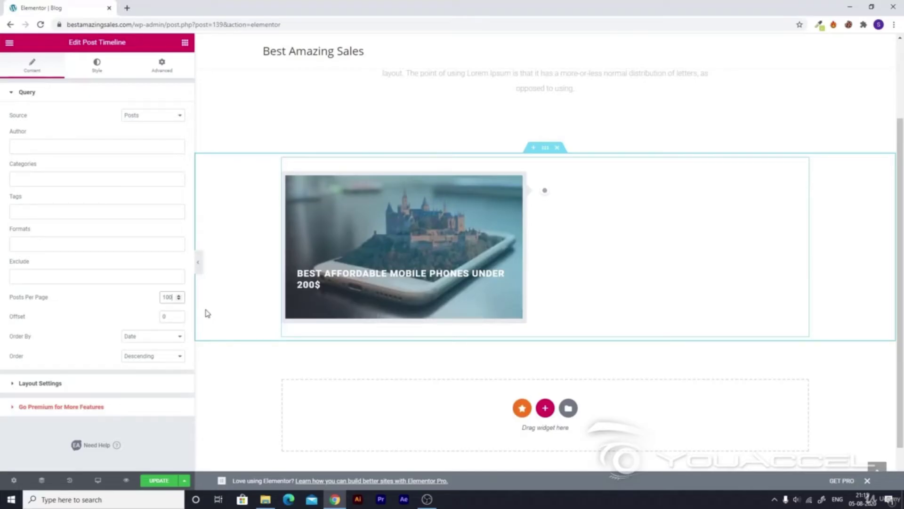
{"action": "scroll", "coordinate": [329, 288], "scroll_direction": "down", "scroll_amount": 1}
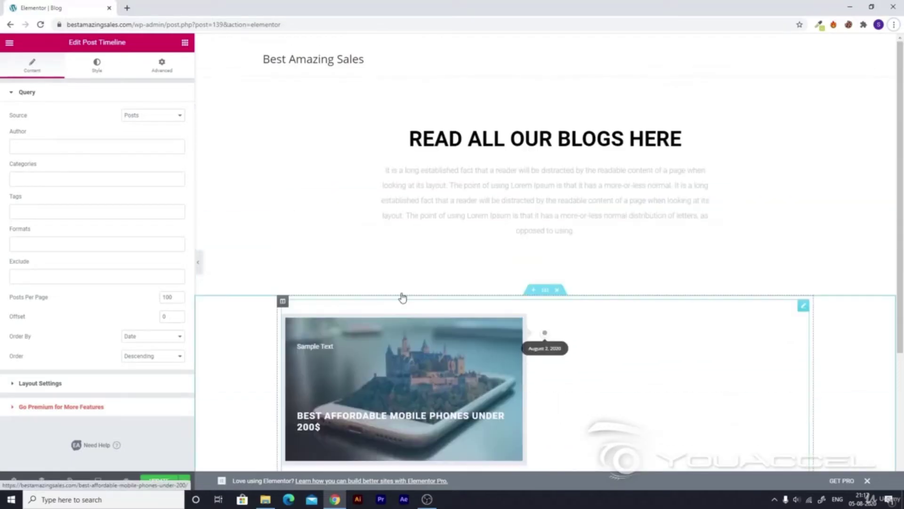
Step: Turn the timeline's image overlay off and back on to compare the look
{"action": "left_click", "coordinate": [103, 71]}
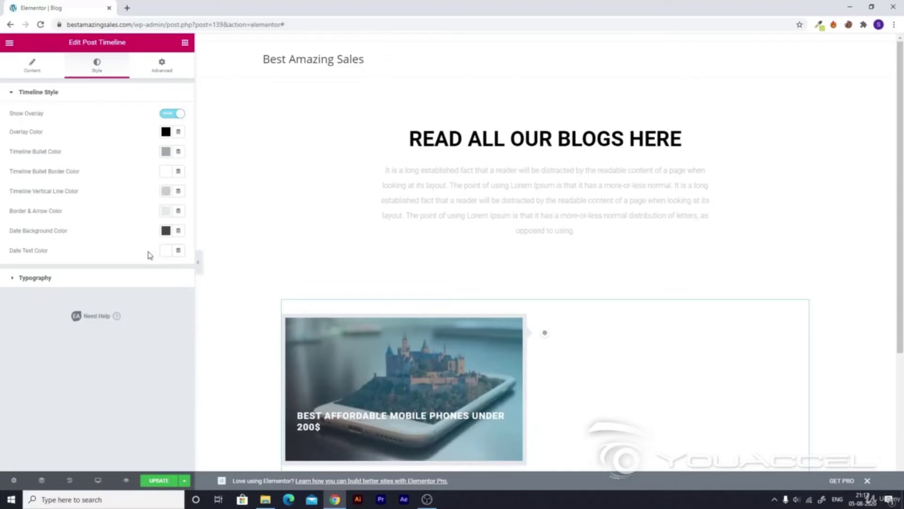
{"action": "left_click", "coordinate": [175, 115]}
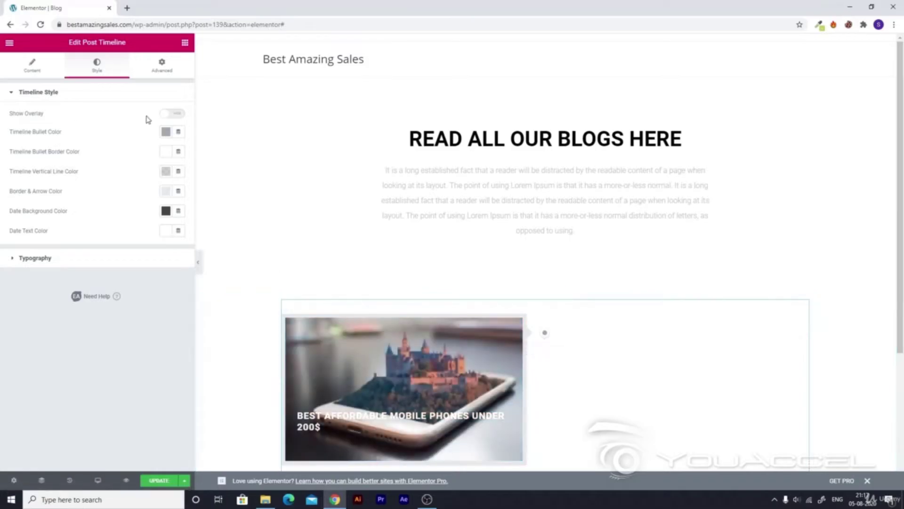
{"action": "left_click", "coordinate": [172, 114]}
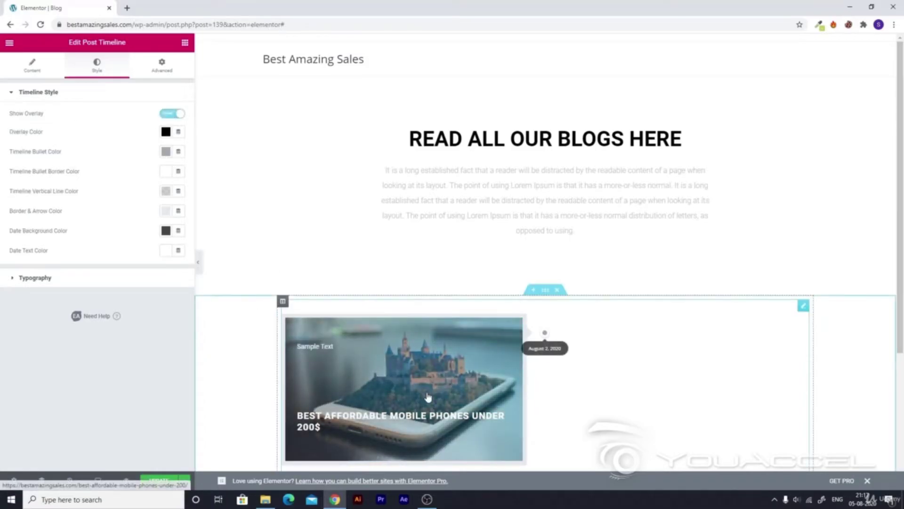
Step: Center the alignment of the post titles in the timeline's typography settings
{"action": "left_click", "coordinate": [60, 278]}
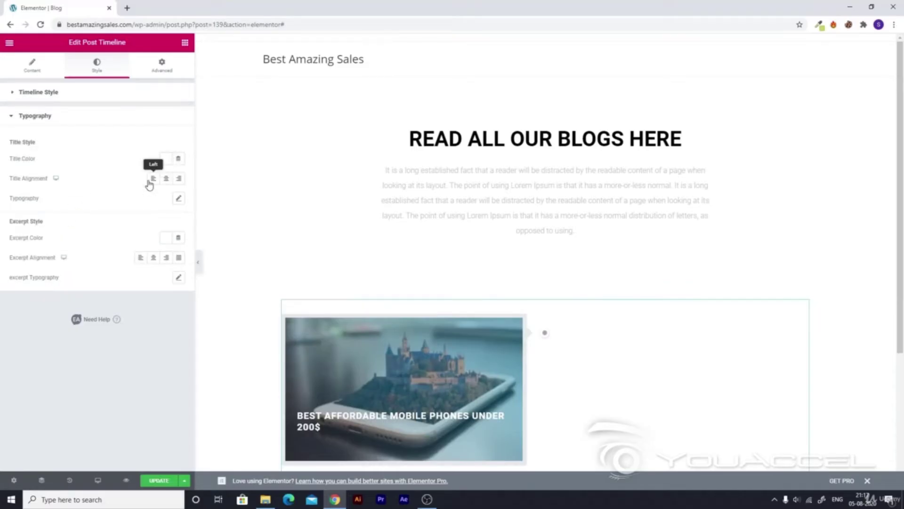
{"action": "left_click", "coordinate": [170, 181]}
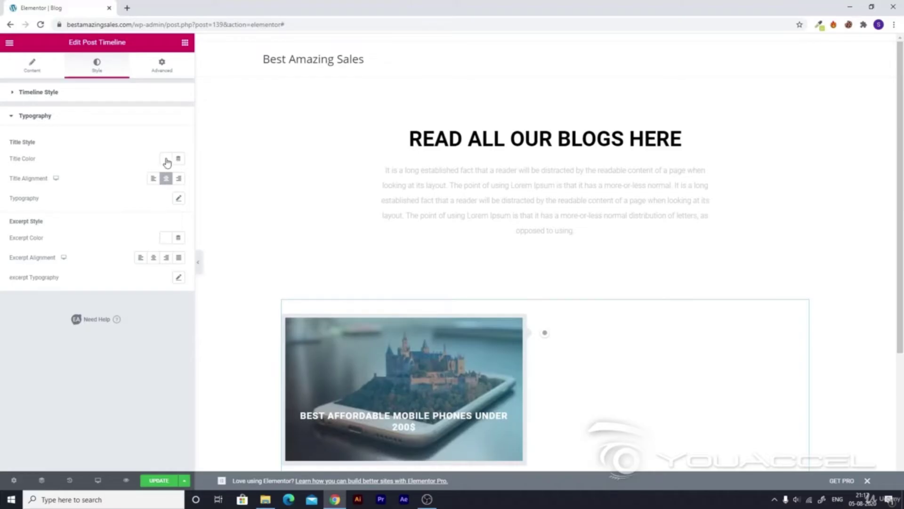
{"action": "left_click", "coordinate": [167, 162]}
{"action": "left_click", "coordinate": [171, 159]}
Step: Set the timeline title typography to the Poppins font at 25 px
{"action": "left_click", "coordinate": [179, 199]}
{"action": "left_click", "coordinate": [134, 224]}
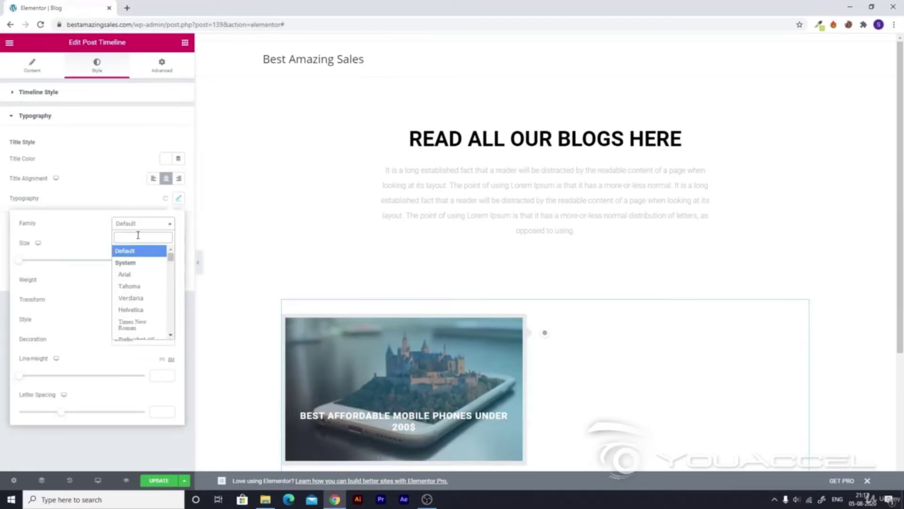
{"action": "type", "text": "pop"}
{"action": "left_click", "coordinate": [130, 265]}
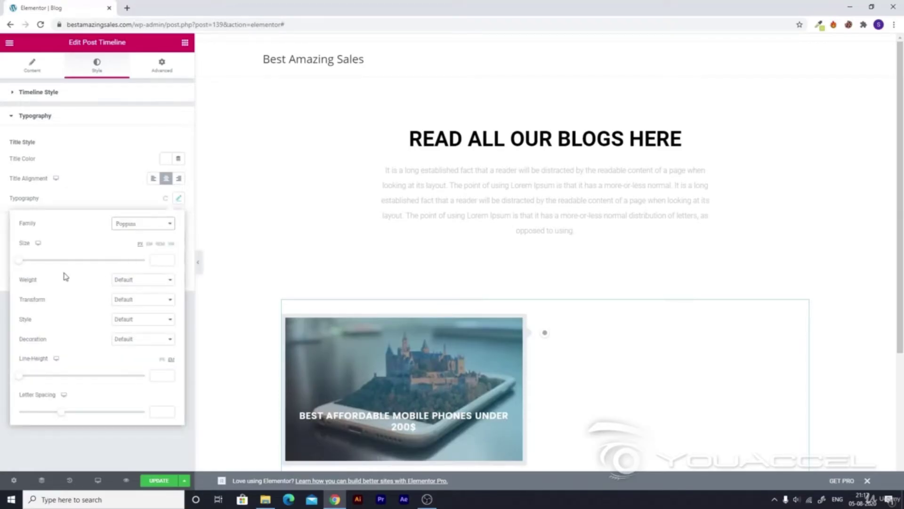
{"action": "left_click", "coordinate": [153, 257]}
{"action": "type", "text": "25"}
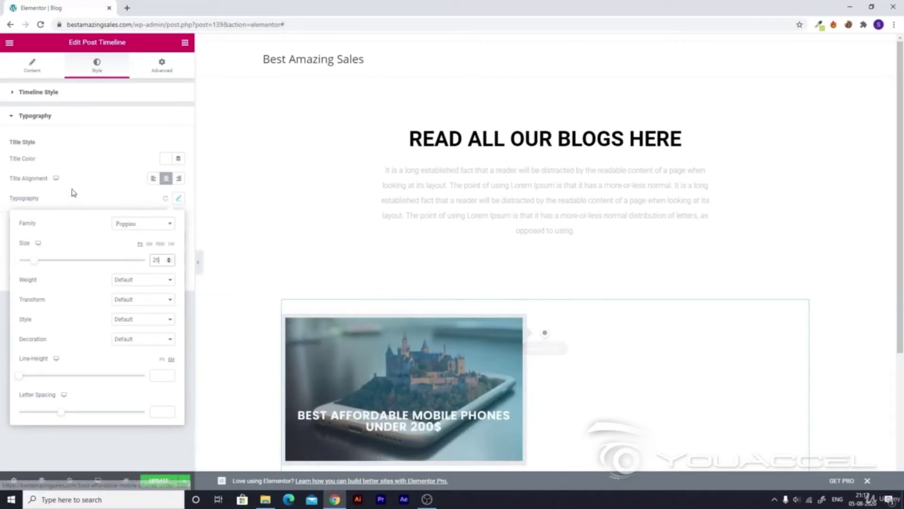
{"action": "left_click", "coordinate": [127, 206]}
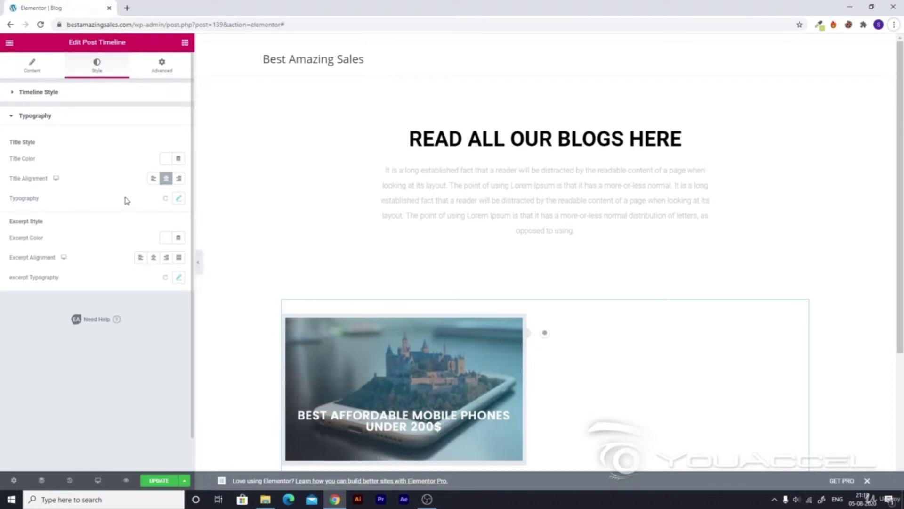
Step: Set the timeline excerpt typography to the Poppins font at 16 px
{"action": "left_click", "coordinate": [179, 277]}
{"action": "left_click", "coordinate": [158, 303]}
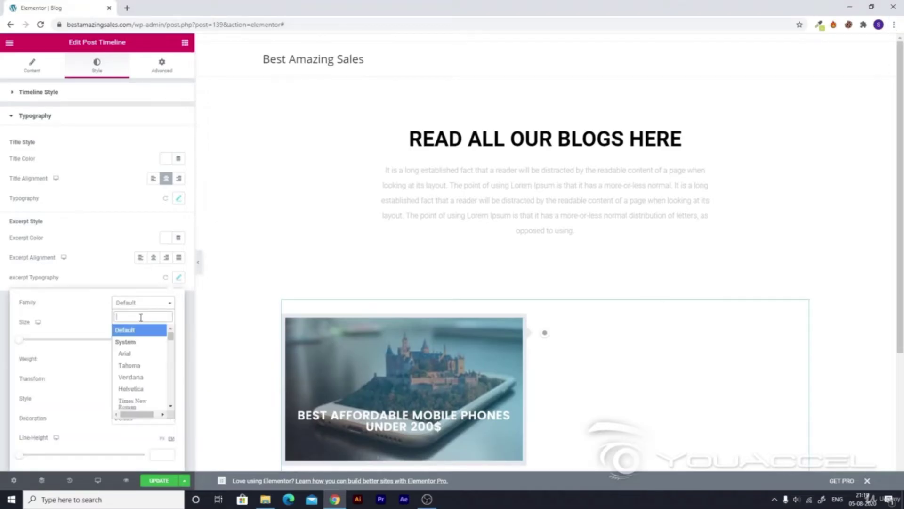
{"action": "type", "text": "pop"}
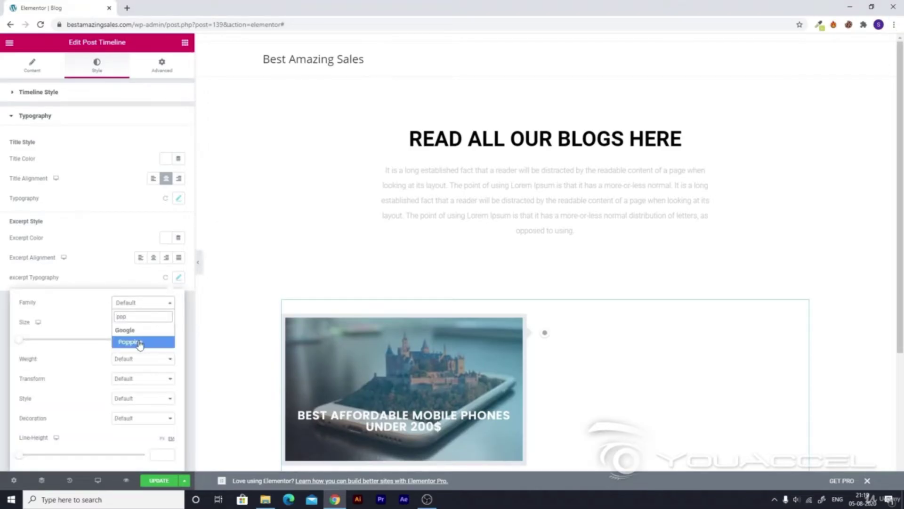
{"action": "left_click", "coordinate": [139, 343]}
{"action": "left_click", "coordinate": [156, 335]}
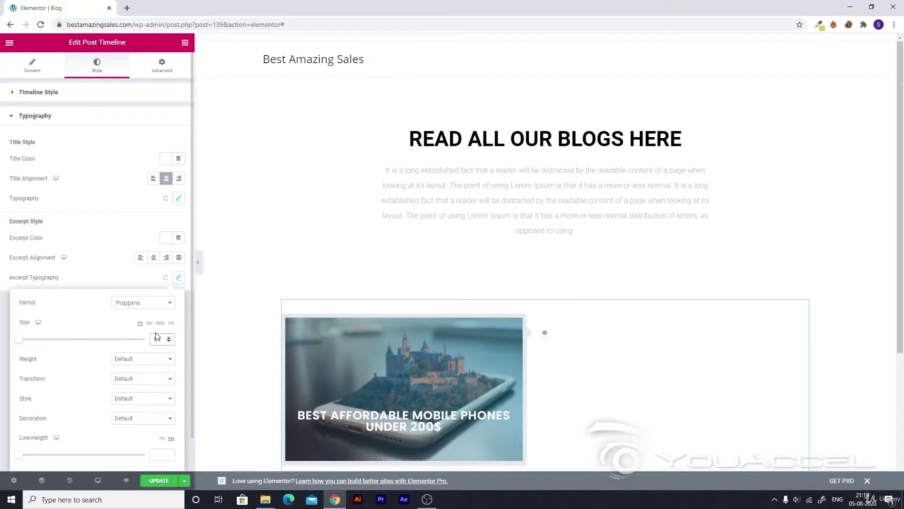
{"action": "type", "text": "16"}
{"action": "left_click", "coordinate": [135, 360]}
{"action": "left_click", "coordinate": [135, 360]}
{"action": "scroll", "coordinate": [81, 358], "scroll_direction": "down", "scroll_amount": 1}
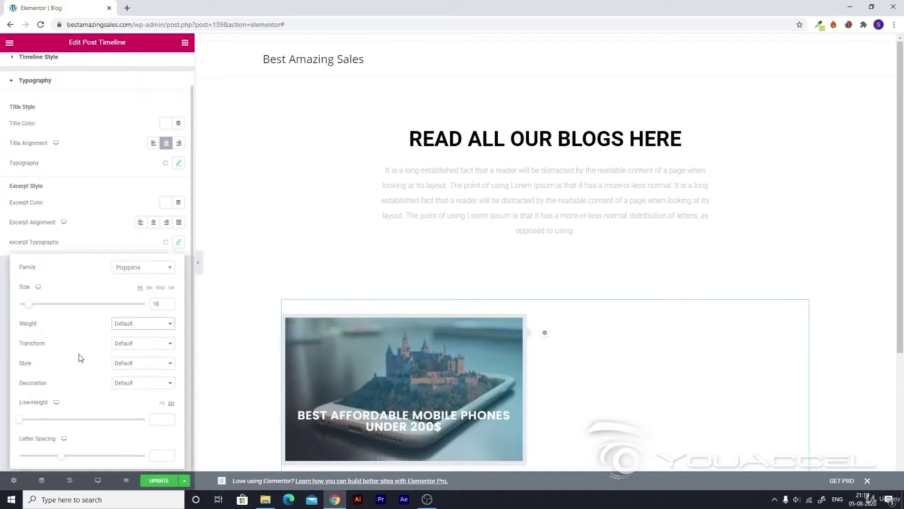
{"action": "left_click", "coordinate": [108, 246]}
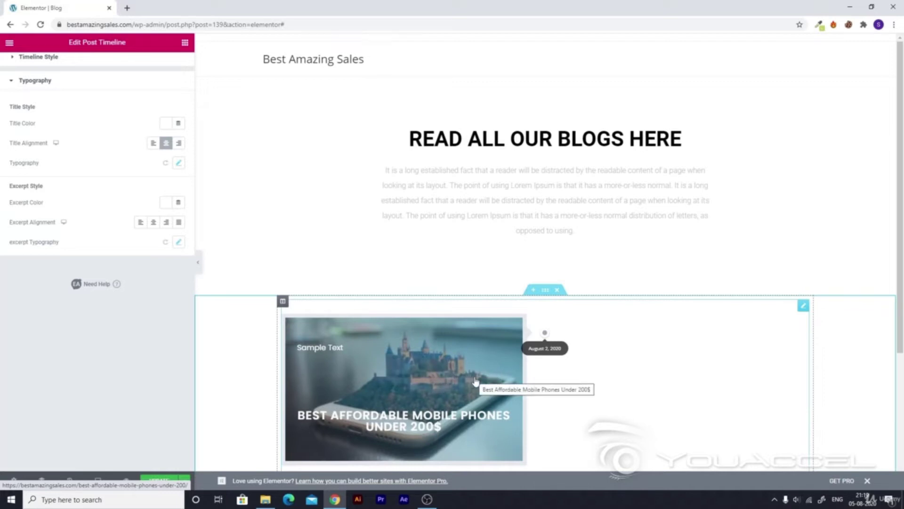
Step: Return to the timeline's general style settings and save the changes to the Blog page
{"action": "scroll", "coordinate": [117, 253], "scroll_direction": "up", "scroll_amount": 1}
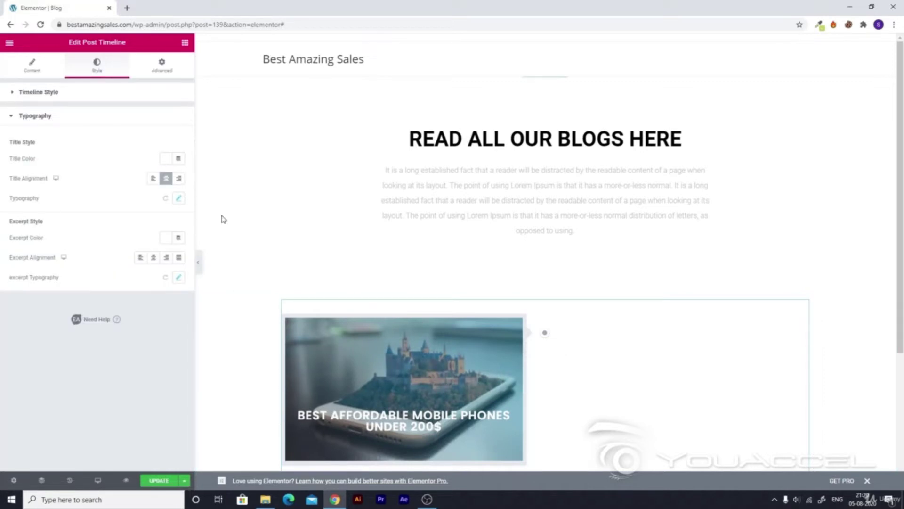
{"action": "left_click", "coordinate": [85, 100]}
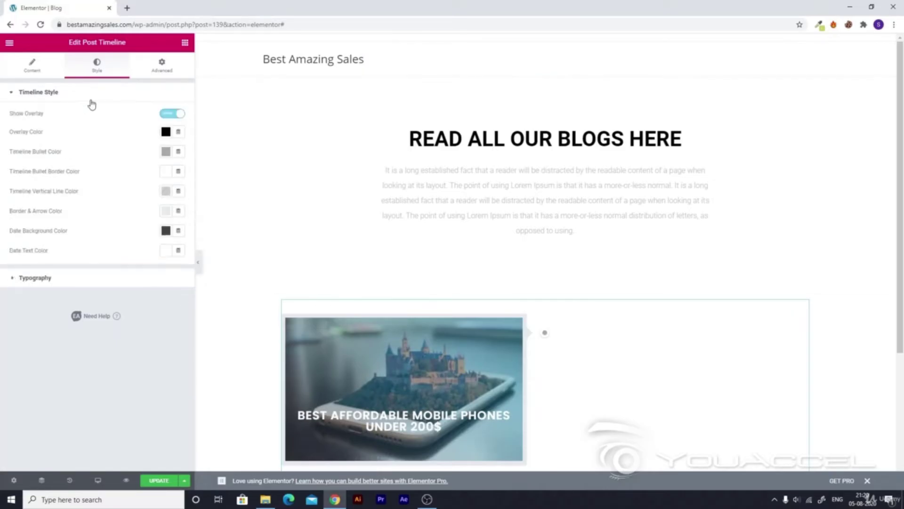
{"action": "left_click", "coordinate": [161, 481]}
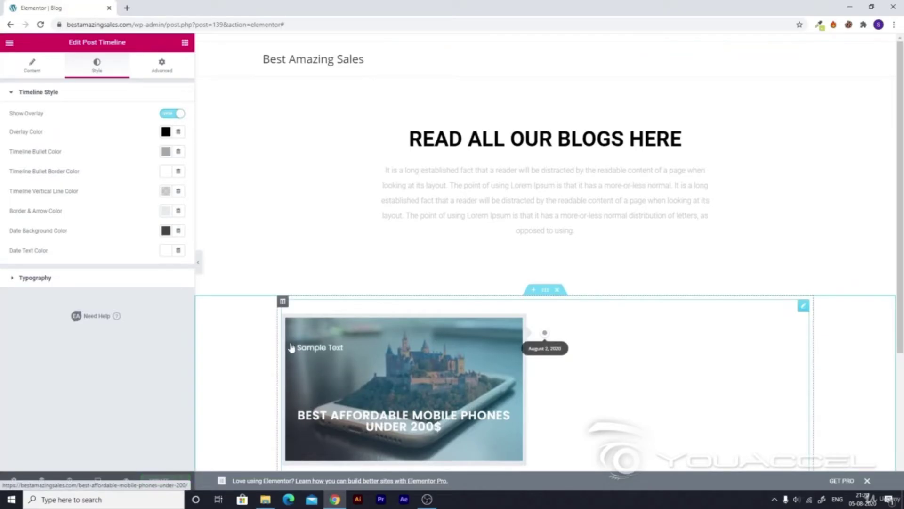
Step: Switch the editor to the mobile preview and check the heading, paragraph and timeline layout
{"action": "left_click", "coordinate": [98, 480]}
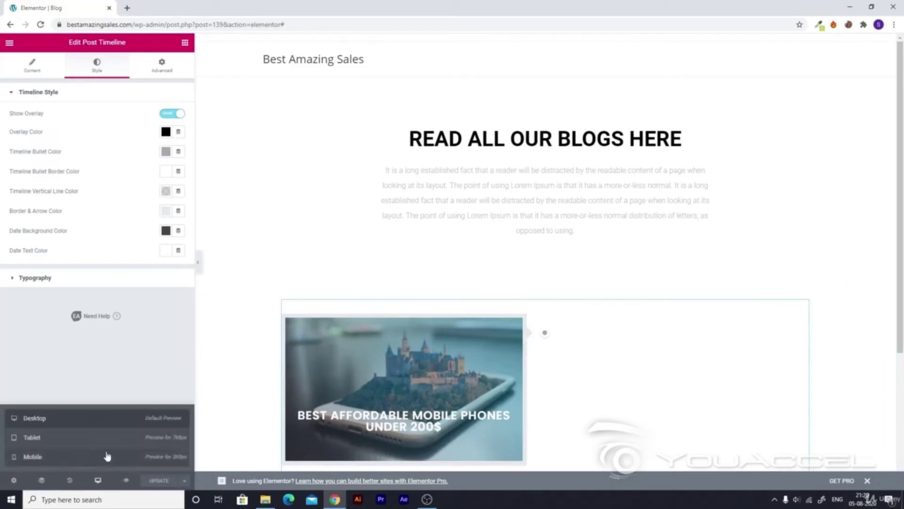
{"action": "left_click", "coordinate": [108, 453]}
{"action": "scroll", "coordinate": [514, 245], "scroll_direction": "down", "scroll_amount": 5}
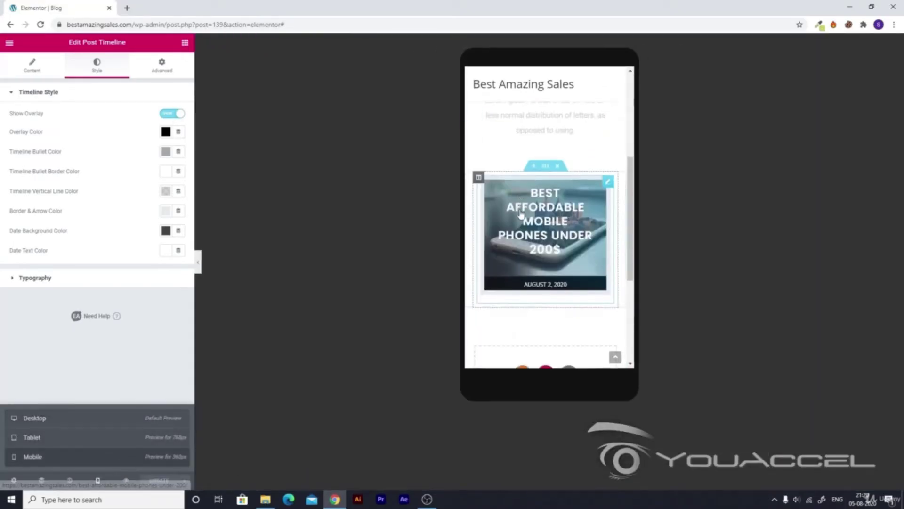
{"action": "scroll", "coordinate": [521, 214], "scroll_direction": "up", "scroll_amount": 5}
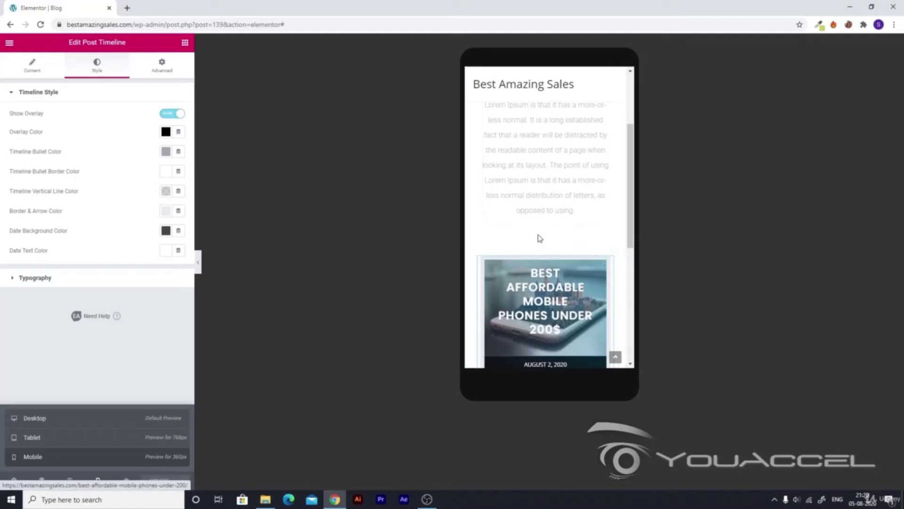
Step: Change the text color of the paragraph below the heading to black (#000000)
{"action": "left_click", "coordinate": [538, 252]}
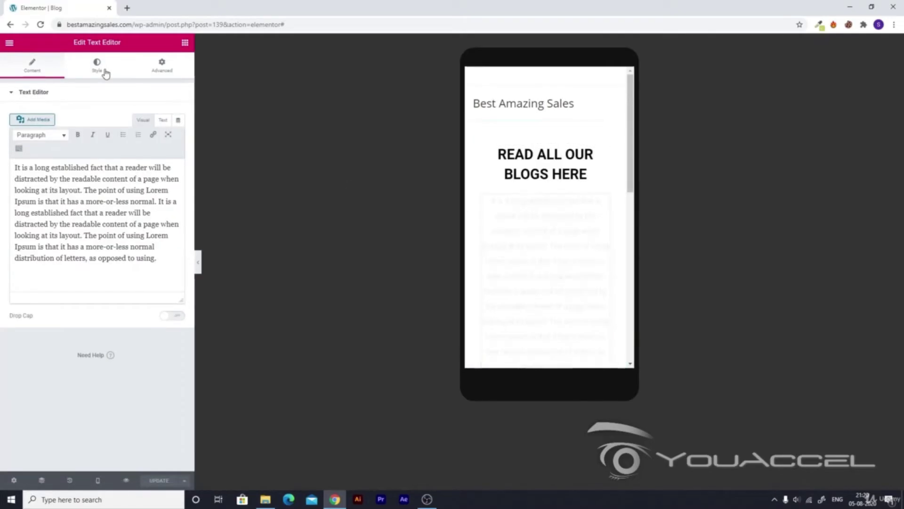
{"action": "left_click", "coordinate": [97, 65]}
{"action": "left_click", "coordinate": [166, 134]}
{"action": "left_click", "coordinate": [137, 157]}
{"action": "left_click", "coordinate": [517, 245]}
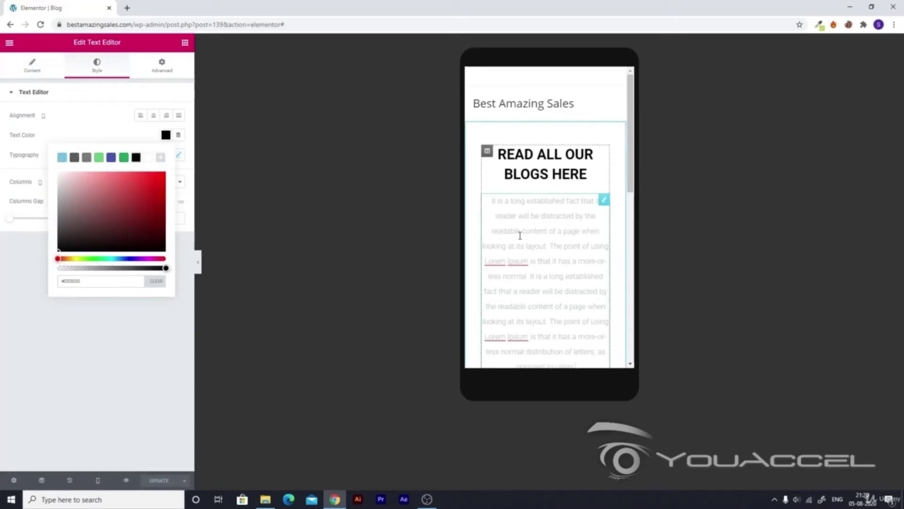
{"action": "key", "text": "ctrl+a"}
{"action": "left_click", "coordinate": [135, 159]}
{"action": "key", "text": "ctrl+a"}
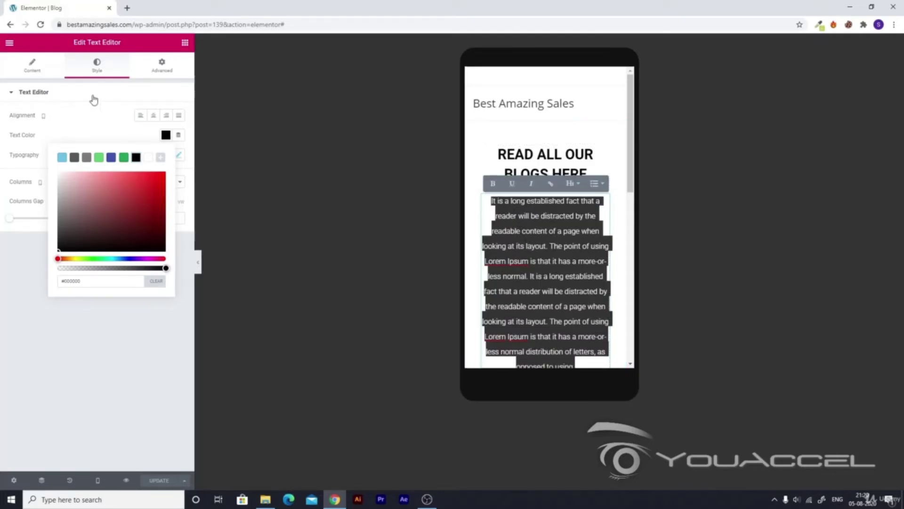
{"action": "left_click", "coordinate": [124, 157]}
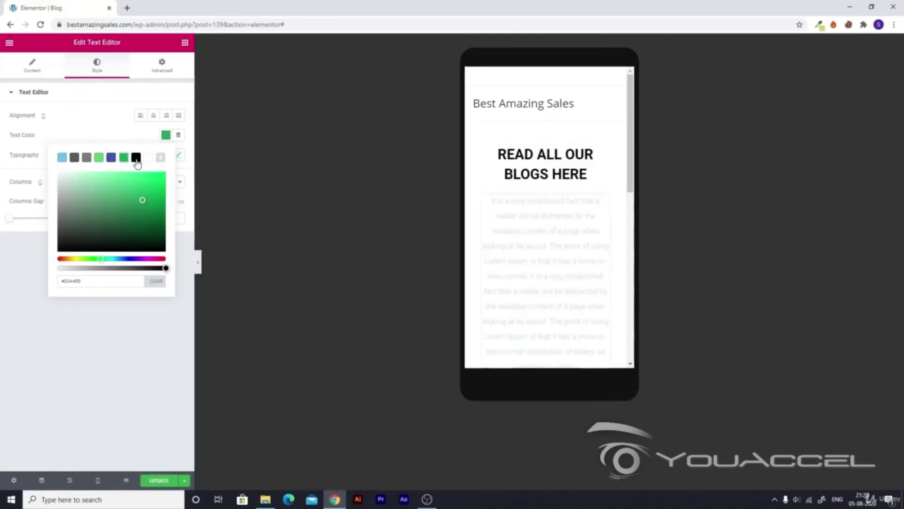
{"action": "left_click", "coordinate": [136, 157]}
{"action": "left_click", "coordinate": [104, 331]}
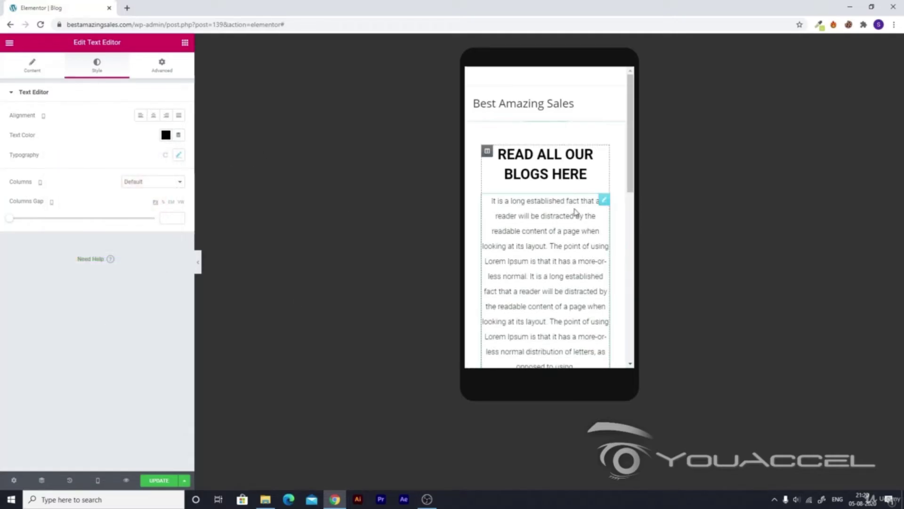
Step: Set the paragraph's font size to 15 px for the mobile view
{"action": "scroll", "coordinate": [576, 262], "scroll_direction": "down", "scroll_amount": 5}
{"action": "scroll", "coordinate": [544, 212], "scroll_direction": "up", "scroll_amount": 5}
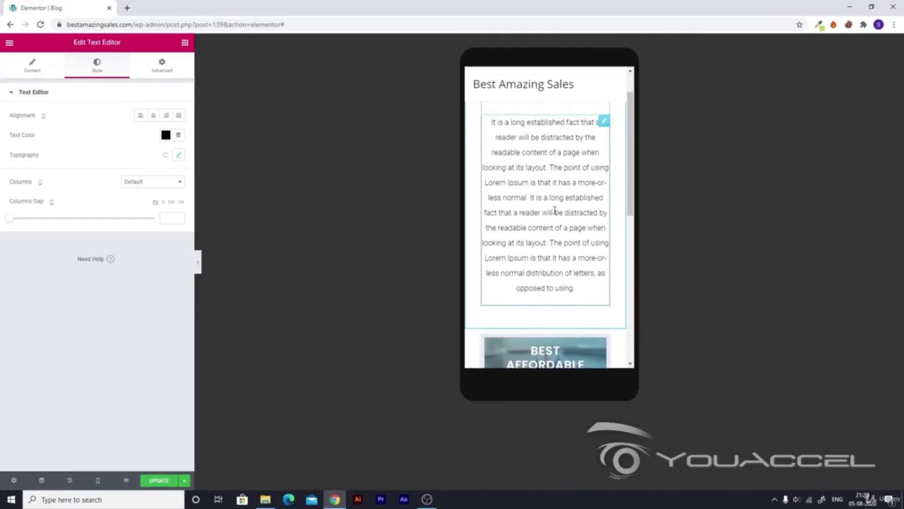
{"action": "left_click", "coordinate": [179, 155]}
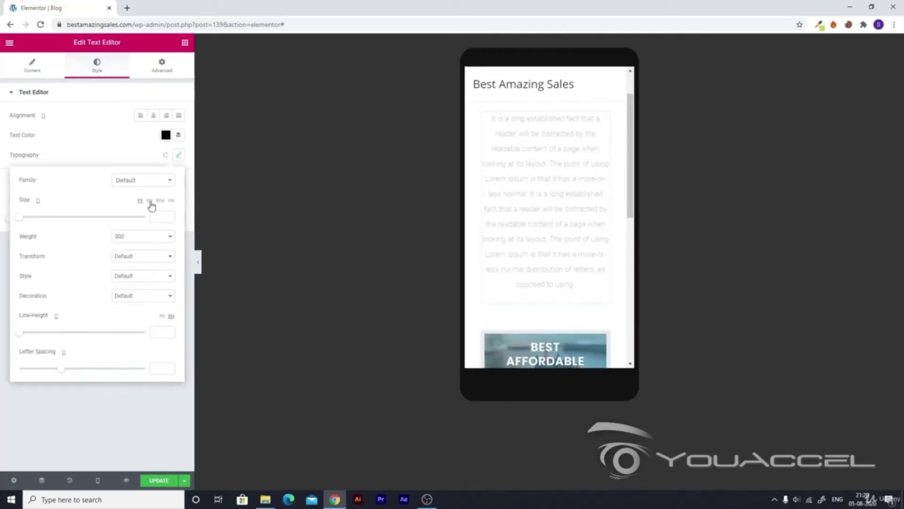
{"action": "left_click", "coordinate": [161, 215]}
{"action": "type", "text": "15"}
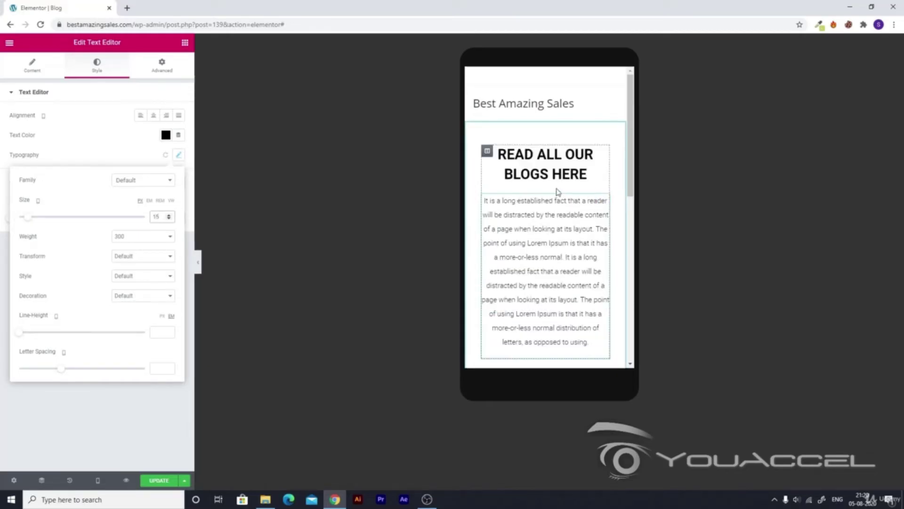
Step: Change the font family of the "READ ALL OUR BLOGS HERE" heading to Poppins and save the page
{"action": "left_click", "coordinate": [579, 175]}
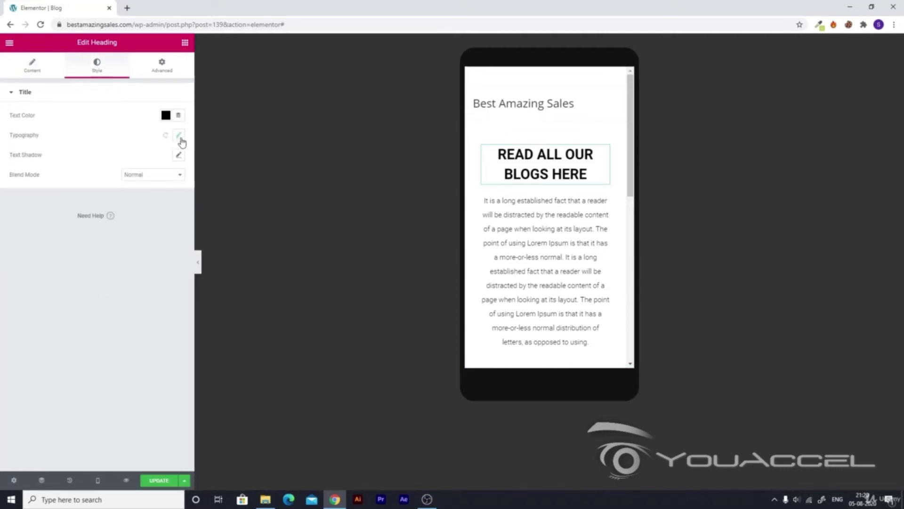
{"action": "left_click", "coordinate": [178, 135]}
{"action": "left_click", "coordinate": [142, 160]}
{"action": "type", "text": "pop"}
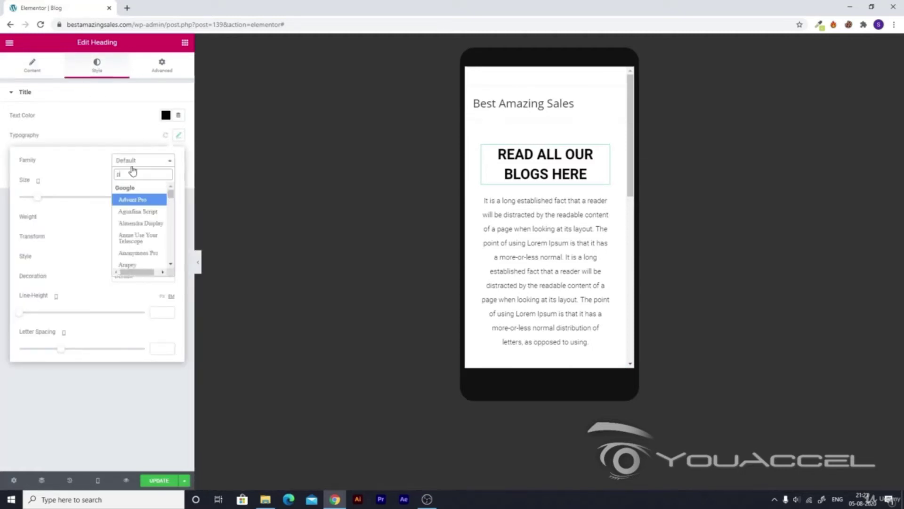
{"action": "left_click", "coordinate": [132, 199]}
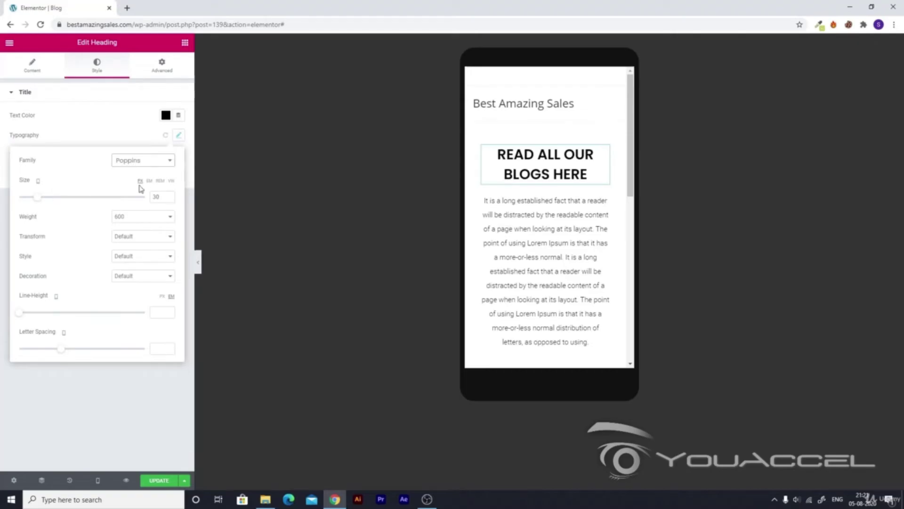
{"action": "left_click", "coordinate": [145, 376]}
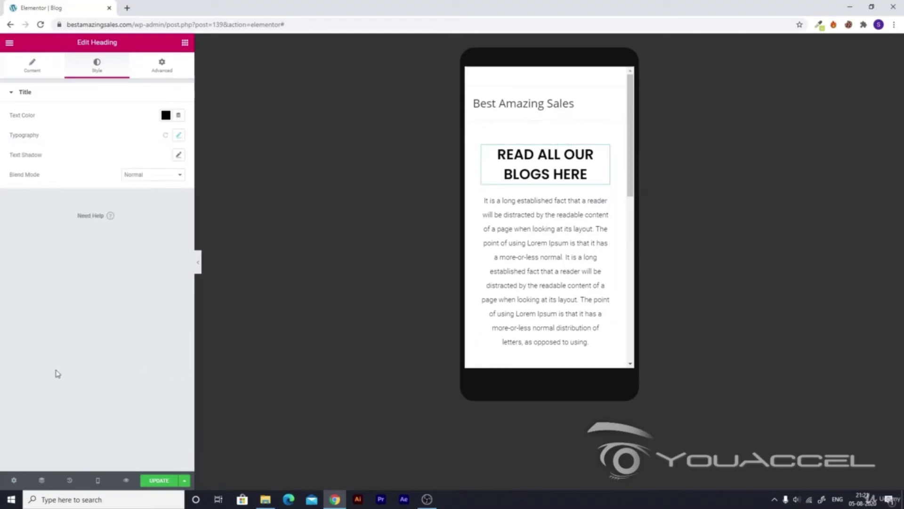
{"action": "left_click", "coordinate": [152, 480]}
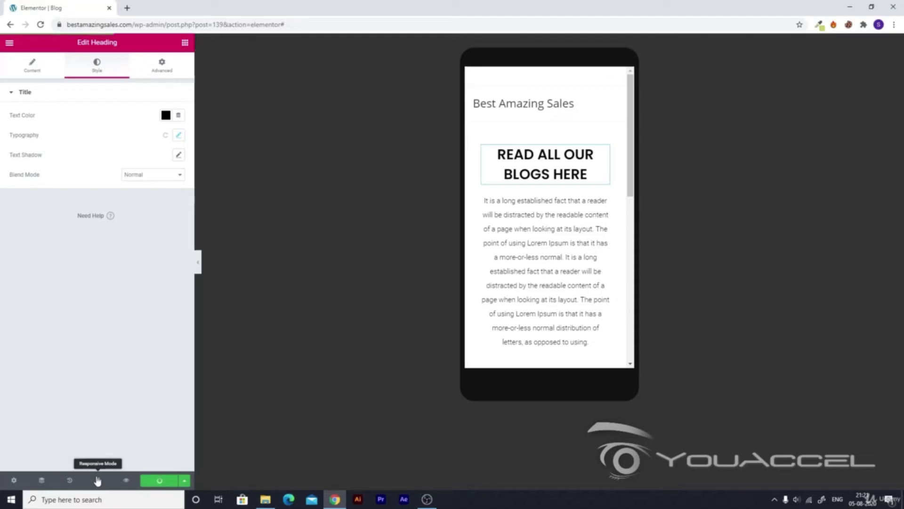
Step: Check the mobile layout down to the timeline and switch the editor back to the desktop preview
{"action": "scroll", "coordinate": [538, 243], "scroll_direction": "down", "scroll_amount": 3}
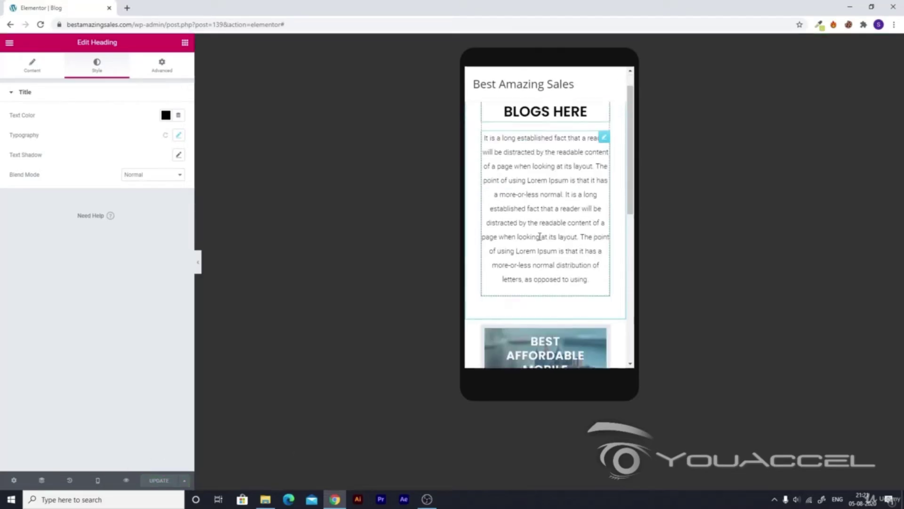
{"action": "scroll", "coordinate": [538, 243], "scroll_direction": "down", "scroll_amount": 2}
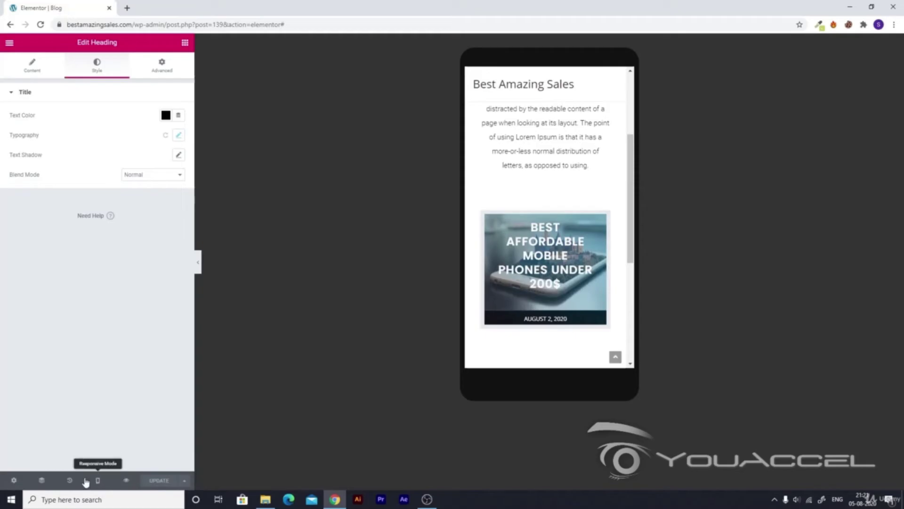
{"action": "left_click", "coordinate": [93, 480]}
{"action": "left_click", "coordinate": [94, 420]}
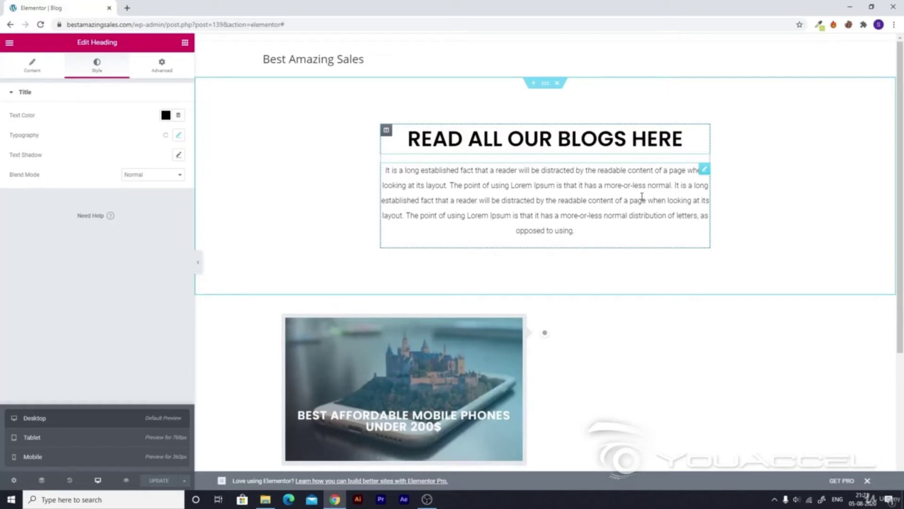
Step: Set the font size of the paragraph below the heading to 20 px for desktop and save the page
{"action": "left_click", "coordinate": [588, 228]}
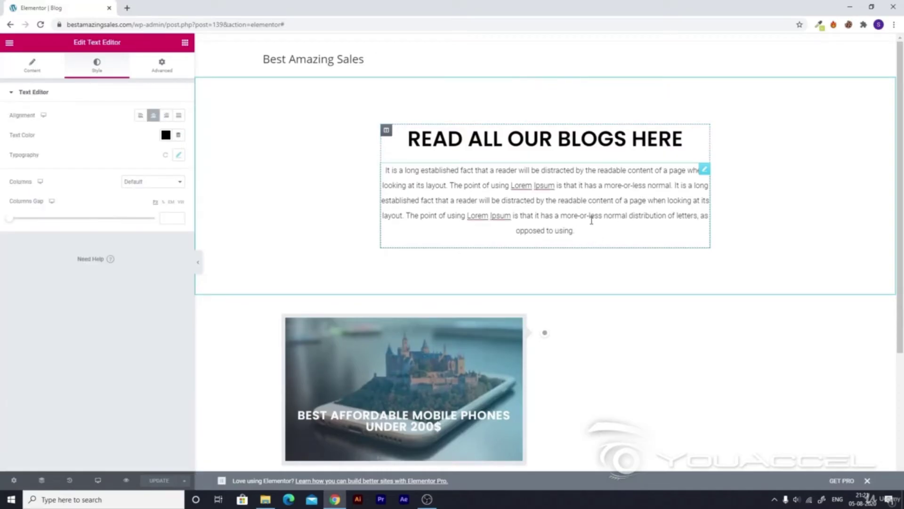
{"action": "left_click", "coordinate": [179, 155]}
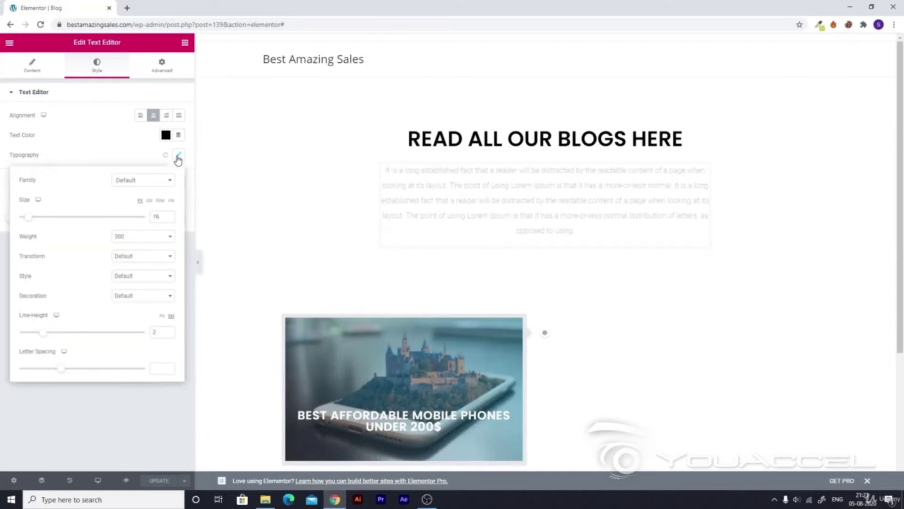
{"action": "left_click", "coordinate": [158, 216]}
{"action": "type", "text": "2"}
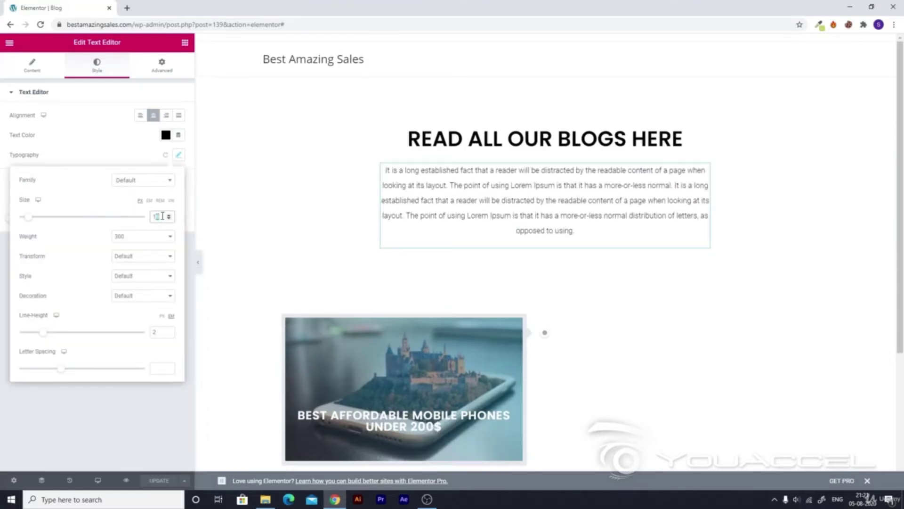
{"action": "type", "text": "0"}
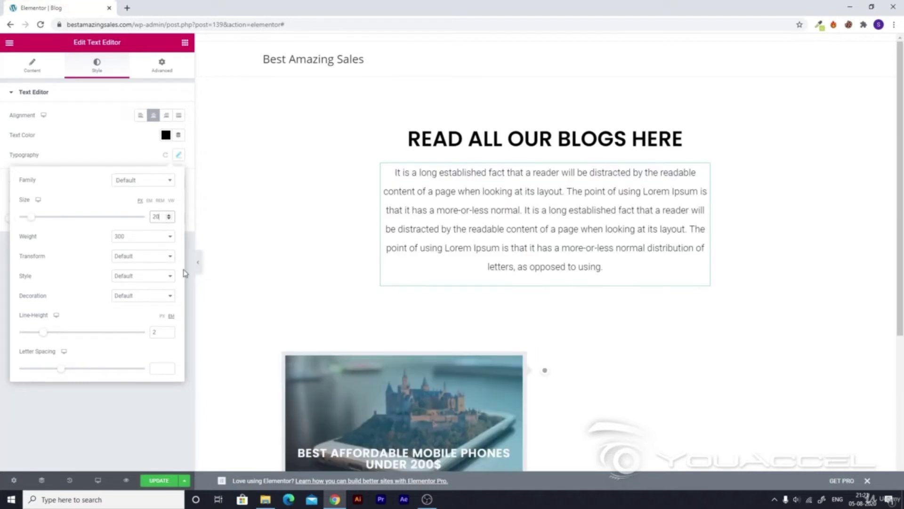
{"action": "left_click", "coordinate": [158, 479]}
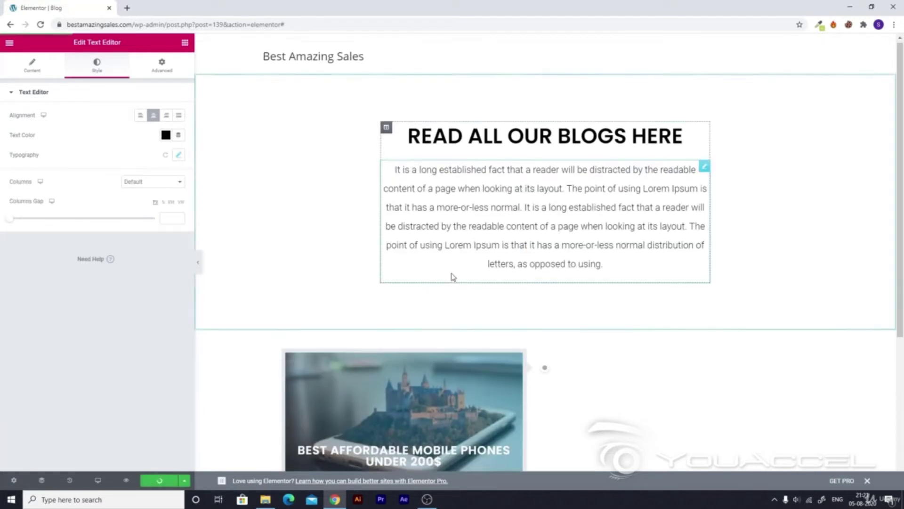
Step: Turn off the excerpt in the post timeline's layout settings and save the page
{"action": "scroll", "coordinate": [541, 288], "scroll_direction": "down", "scroll_amount": 2}
{"action": "scroll", "coordinate": [614, 286], "scroll_direction": "down", "scroll_amount": 1}
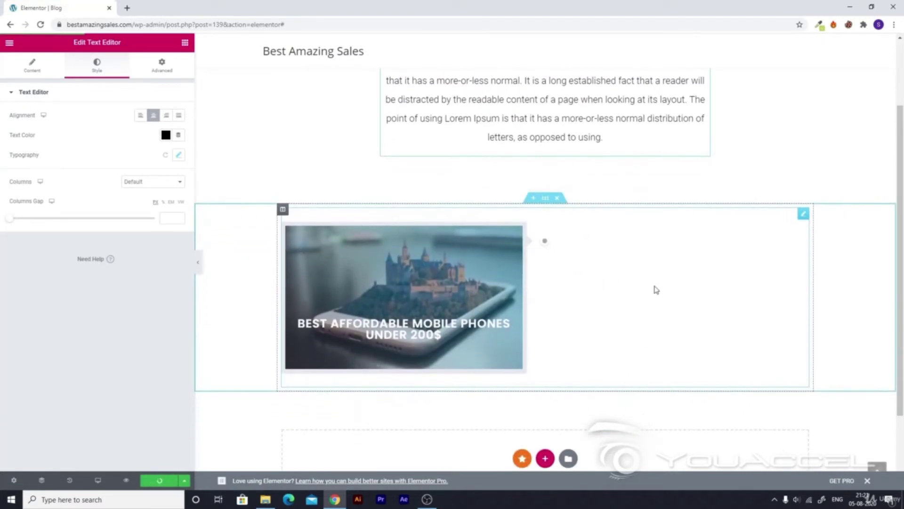
{"action": "scroll", "coordinate": [737, 279], "scroll_direction": "down", "scroll_amount": 2}
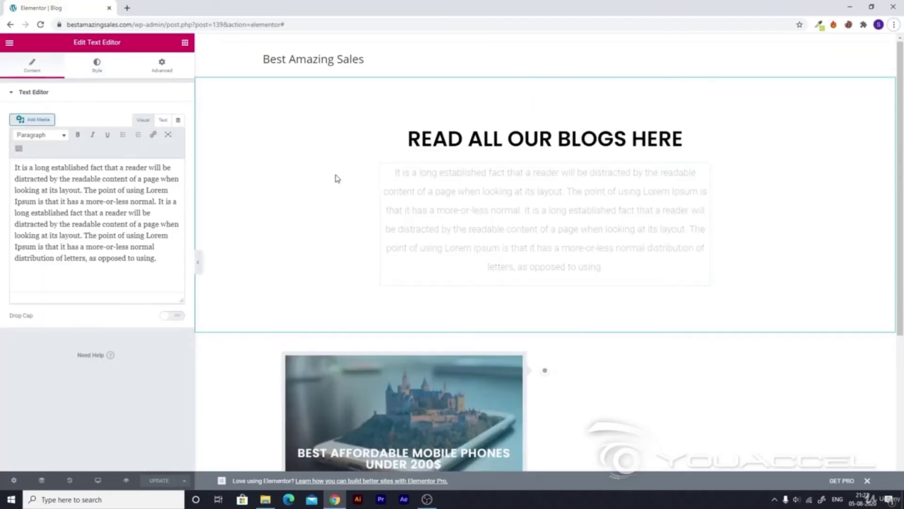
{"action": "scroll", "coordinate": [337, 179], "scroll_direction": "down", "scroll_amount": 3}
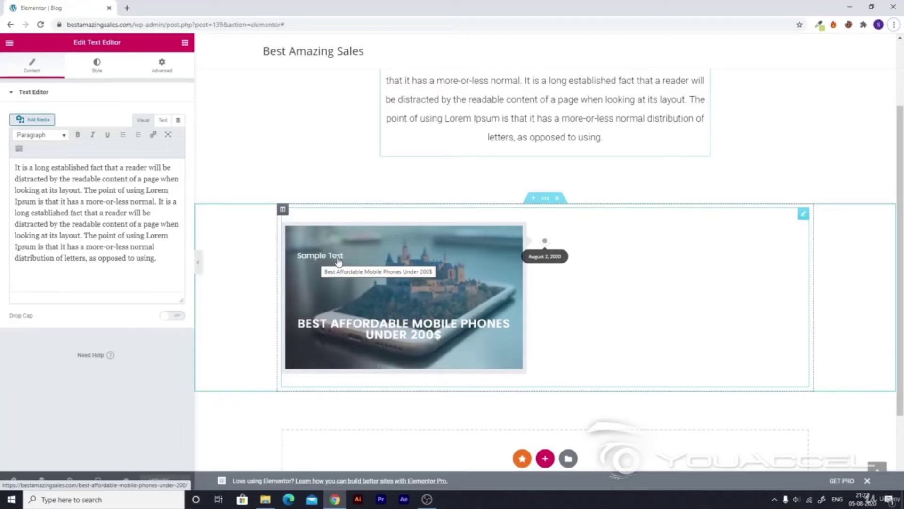
{"action": "left_click", "coordinate": [412, 288]}
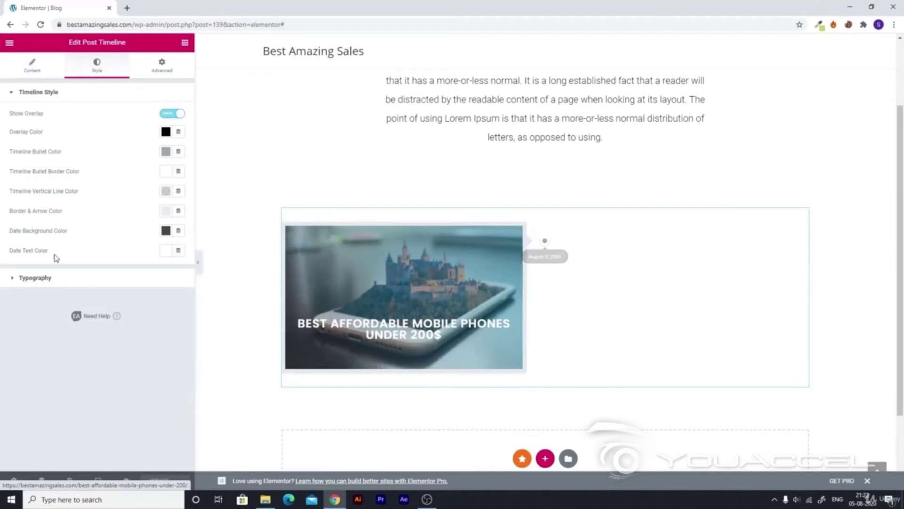
{"action": "left_click", "coordinate": [29, 76]}
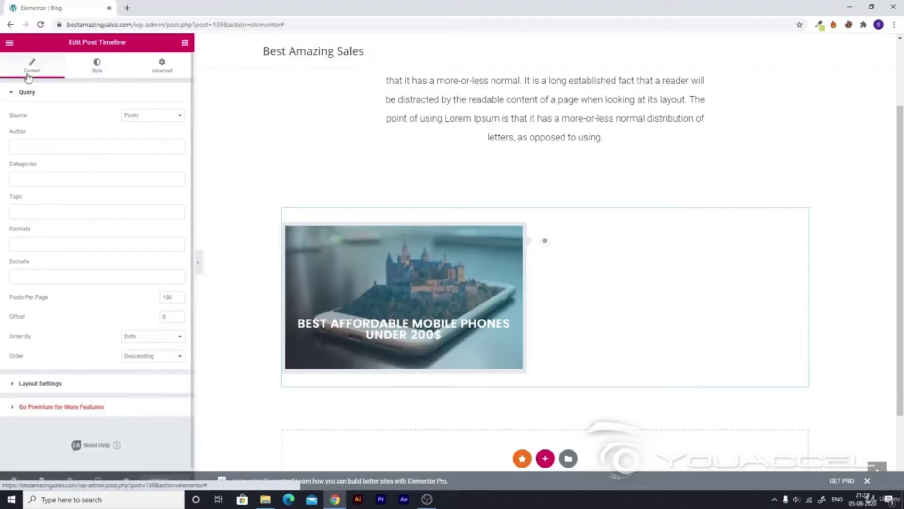
{"action": "left_click", "coordinate": [19, 385]}
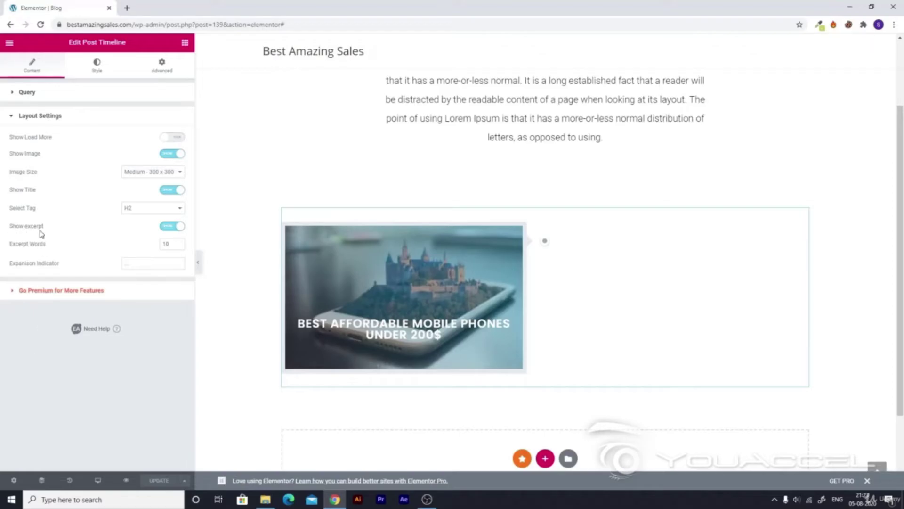
{"action": "left_click", "coordinate": [177, 227]}
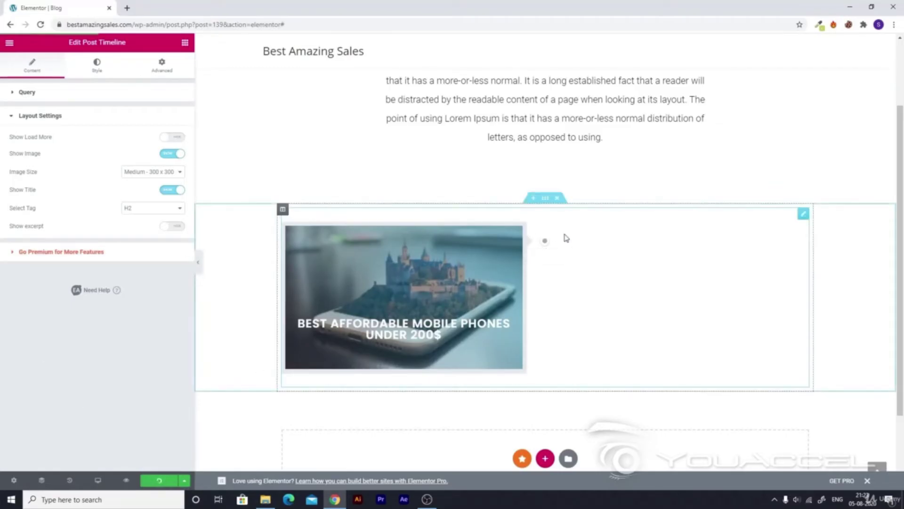
{"action": "key", "text": "ctrl+s"}
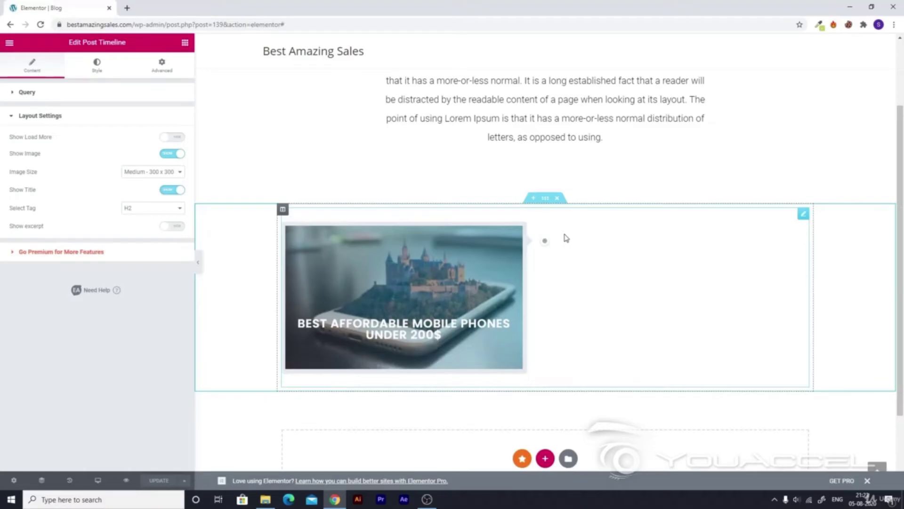
Step: Open the WordPress dashboard at bestamazingsales.com/wp-admin in a new browser tab
{"action": "scroll", "coordinate": [566, 238], "scroll_direction": "down", "scroll_amount": 2}
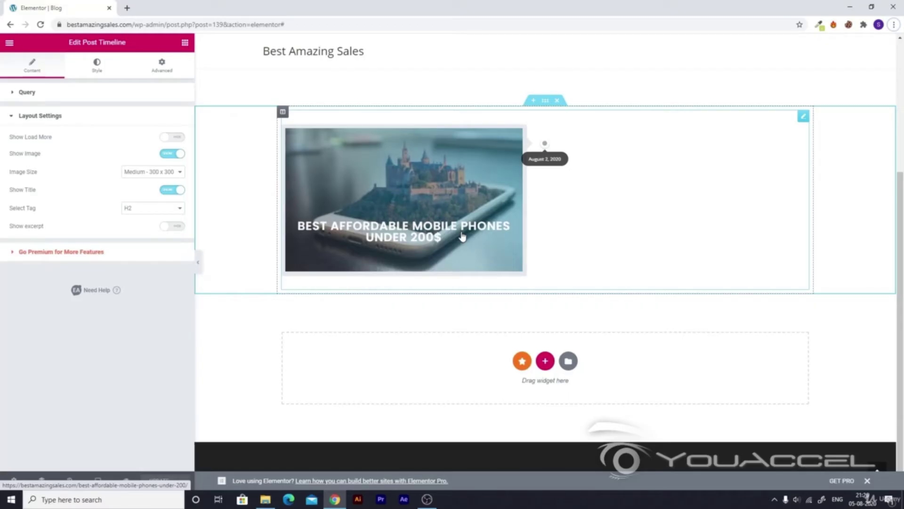
{"action": "left_click", "coordinate": [127, 8]}
{"action": "type", "text": "bestamazingsales.com"}
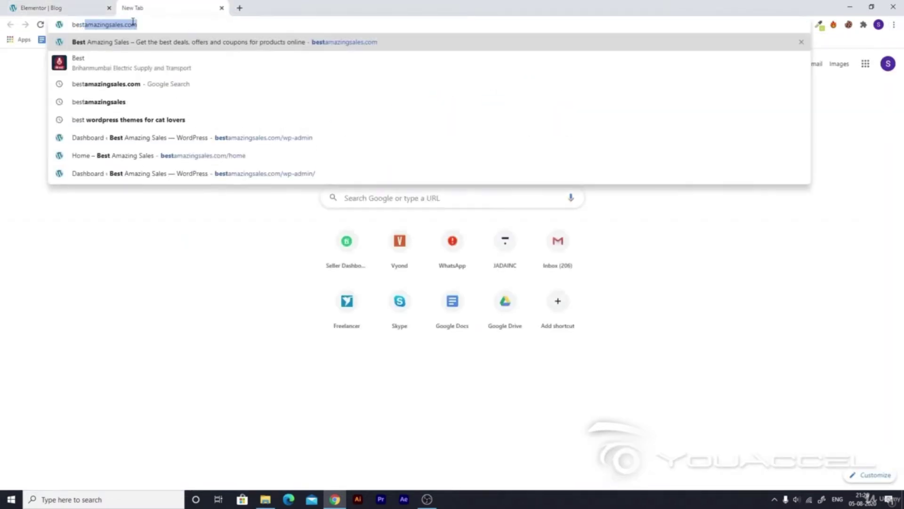
{"action": "key", "text": "Right"}
{"action": "type", "text": "/w"}
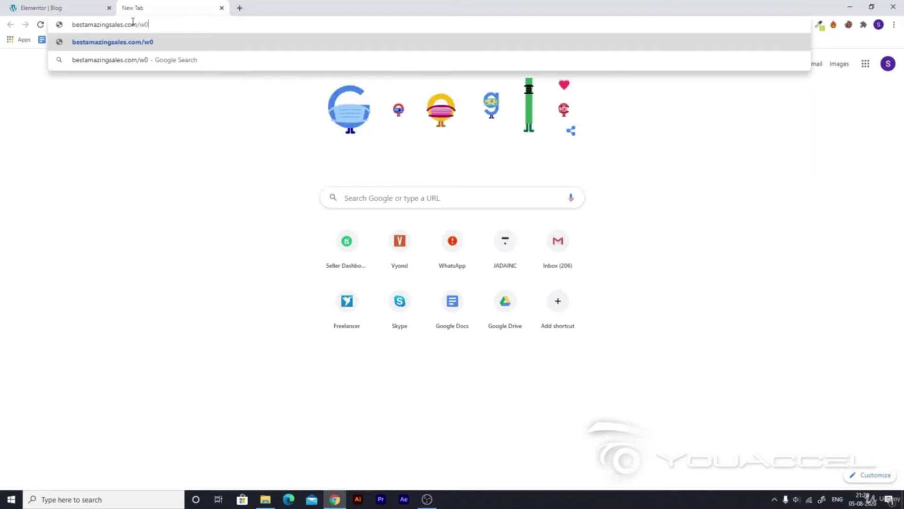
{"action": "type", "text": "p-ad"}
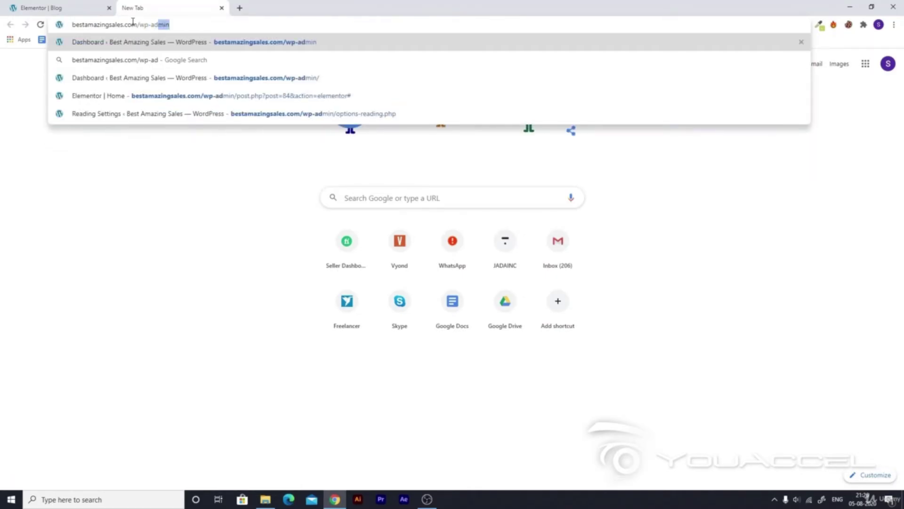
{"action": "key", "text": "Return"}
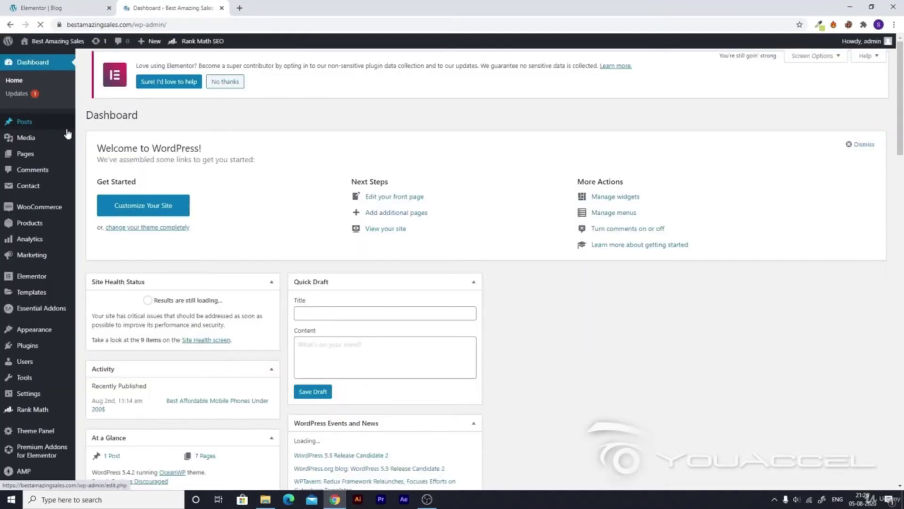
Step: Create a new WordPress page and title it "About Us"
{"action": "mouse_move", "coordinate": [45, 156]}
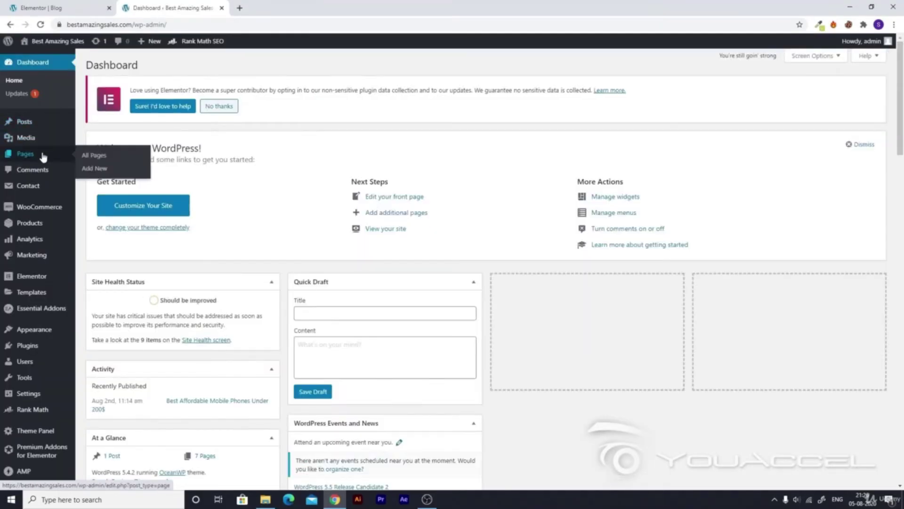
{"action": "left_click", "coordinate": [94, 169]}
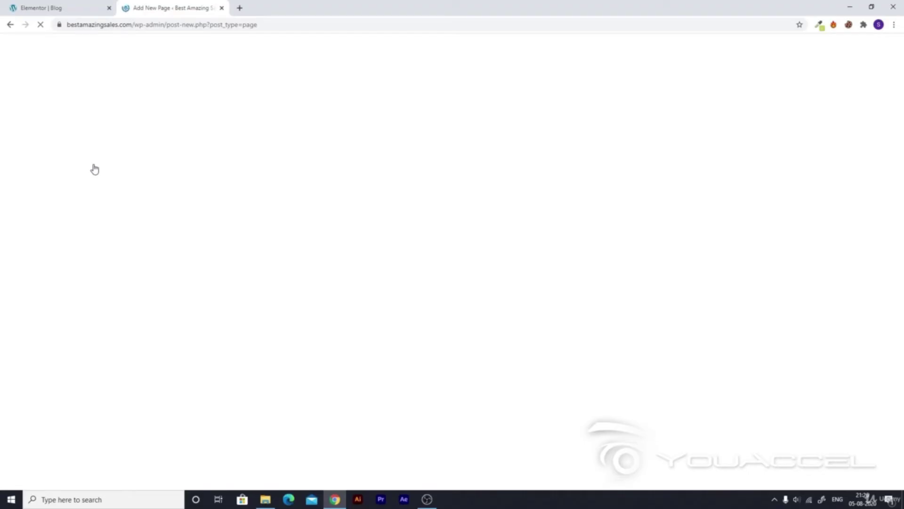
{"action": "left_click", "coordinate": [366, 109]}
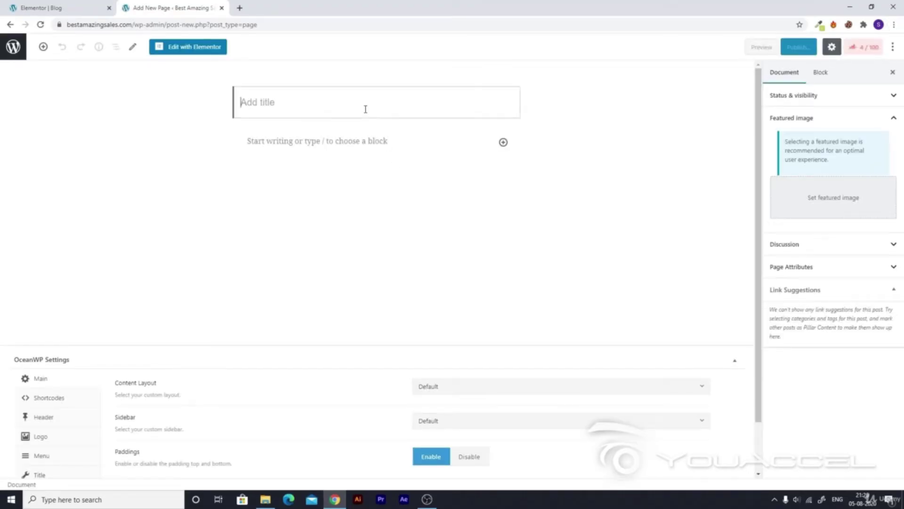
{"action": "type", "text": "About US"}
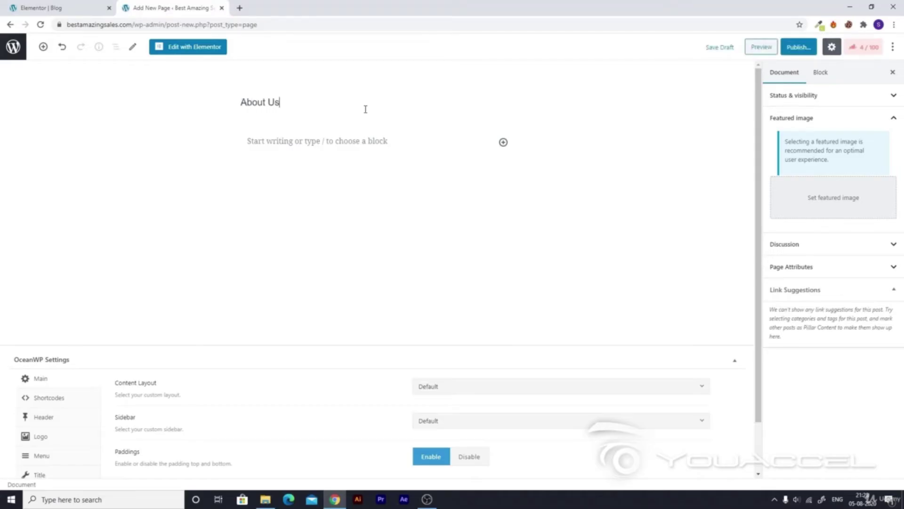
Step: Set the About Us page's content layout to 100% Full Width and disable its page title display
{"action": "scroll", "coordinate": [432, 317], "scroll_direction": "down", "scroll_amount": 2}
{"action": "left_click", "coordinate": [468, 331]}
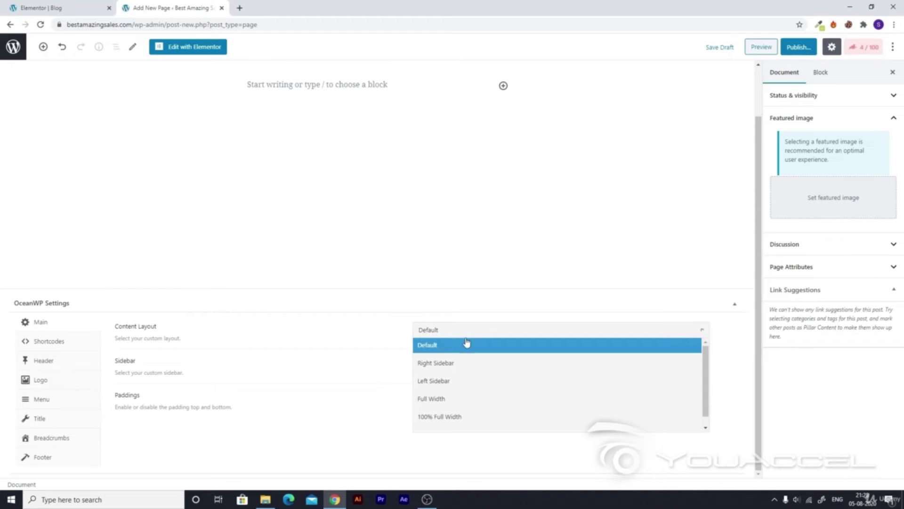
{"action": "left_click", "coordinate": [456, 422]}
{"action": "left_click", "coordinate": [40, 420]}
{"action": "left_click", "coordinate": [514, 341]}
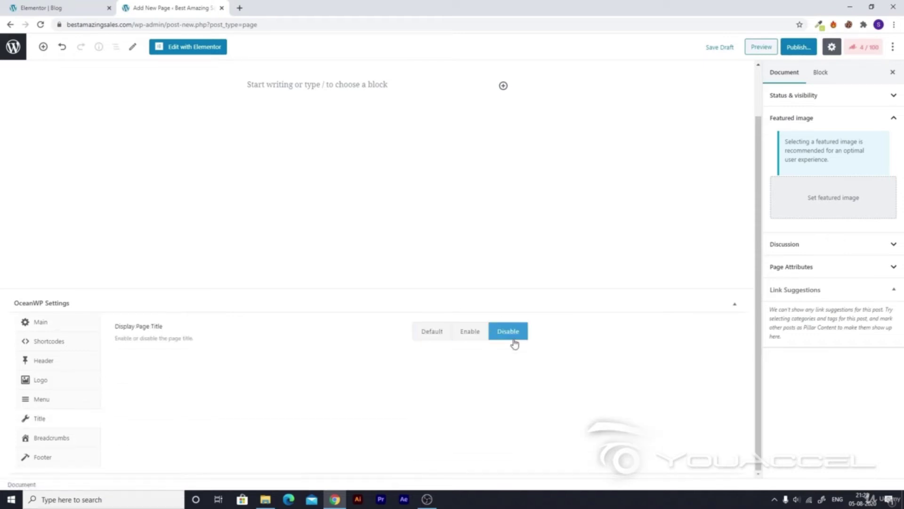
Step: Publish the About Us page and open it in the Elementor editor
{"action": "left_click", "coordinate": [799, 49]}
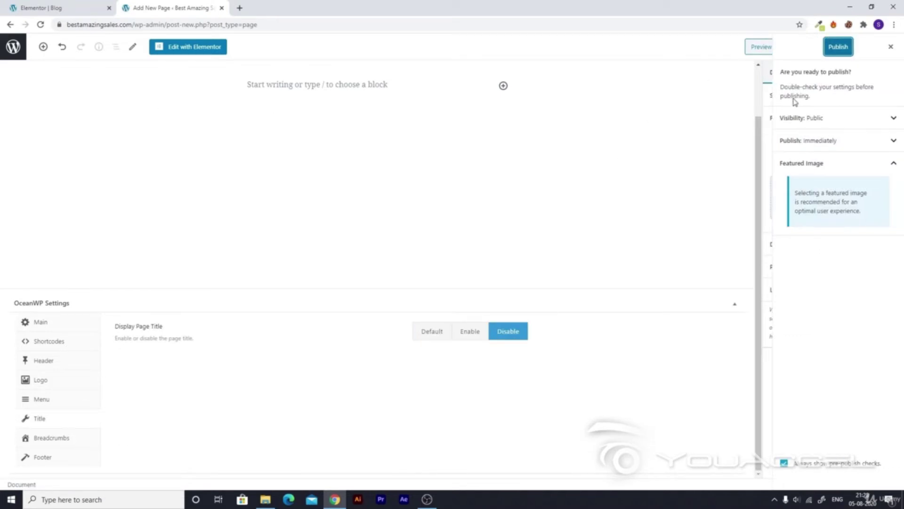
{"action": "left_click", "coordinate": [837, 47]}
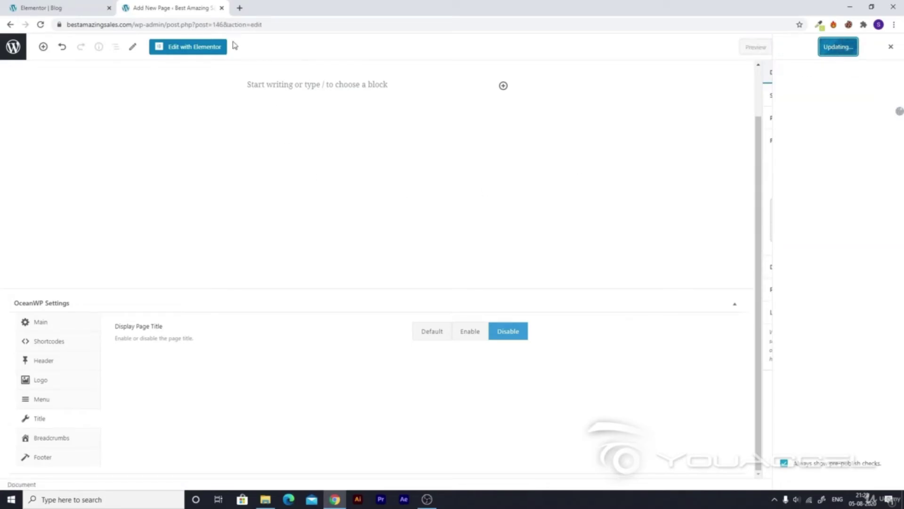
{"action": "left_click", "coordinate": [184, 49]}
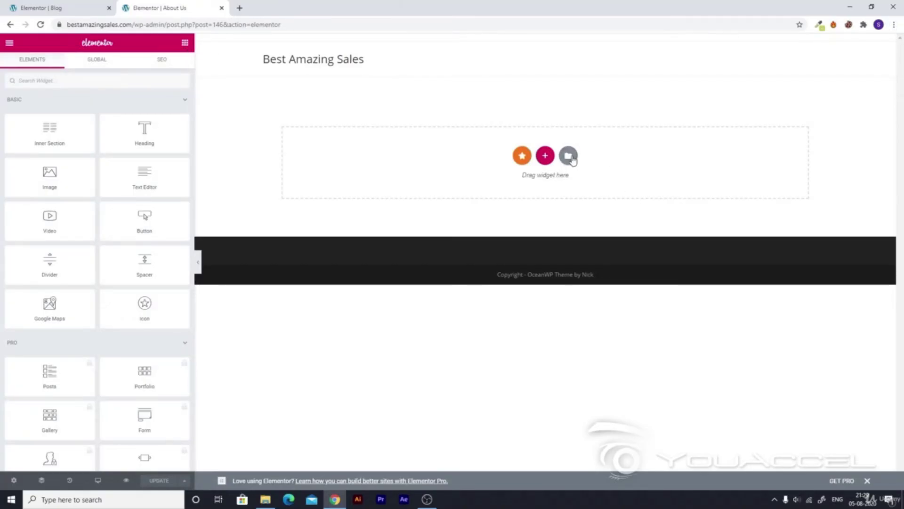
Step: Search the page template library for "about", insert the pink About Us template and look through the inserted page
{"action": "left_click", "coordinate": [571, 158]}
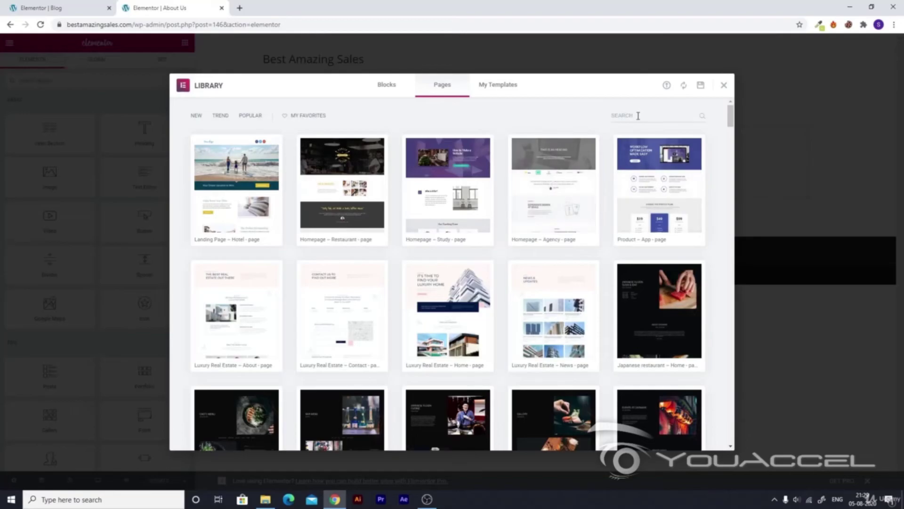
{"action": "type", "text": "about u"}
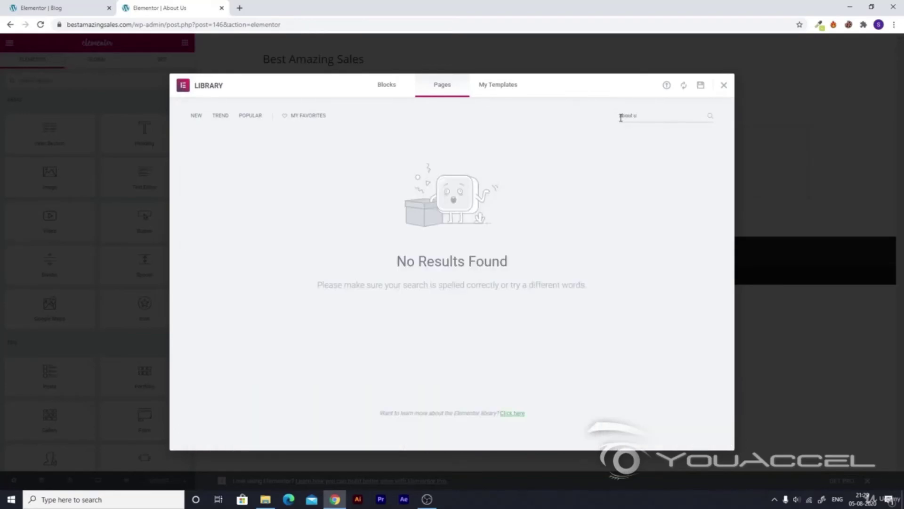
{"action": "key", "text": "BackSpace"}
{"action": "key", "text": "BackSpace"}
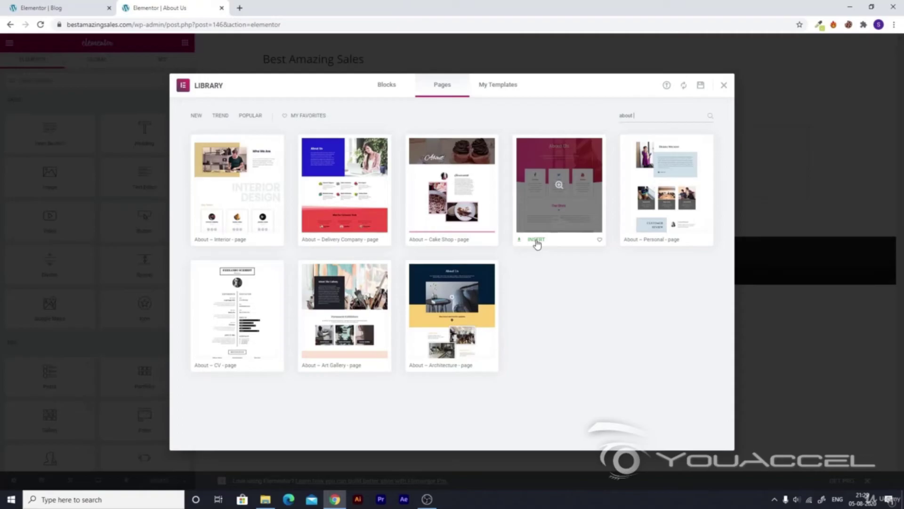
{"action": "left_click", "coordinate": [537, 241]}
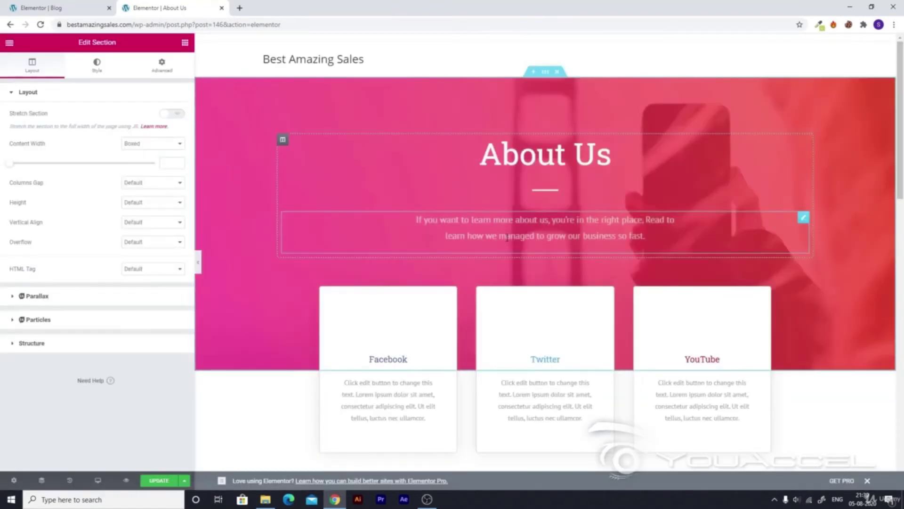
{"action": "scroll", "coordinate": [499, 256], "scroll_direction": "down", "scroll_amount": 2}
{"action": "scroll", "coordinate": [507, 241], "scroll_direction": "down", "scroll_amount": 10}
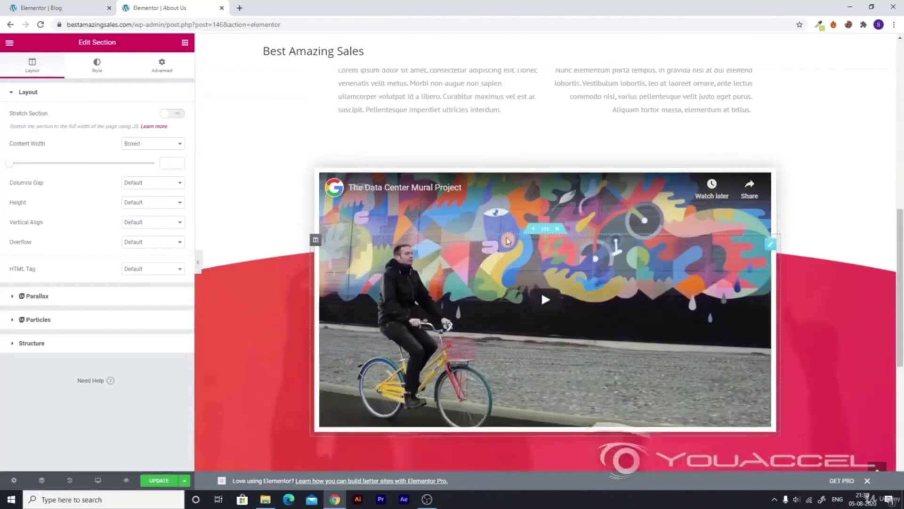
Step: Look over the inserted page and examine the link settings of the Facebook, Twitter and YouTube icon boxes
{"action": "scroll", "coordinate": [507, 241], "scroll_direction": "down", "scroll_amount": 6}
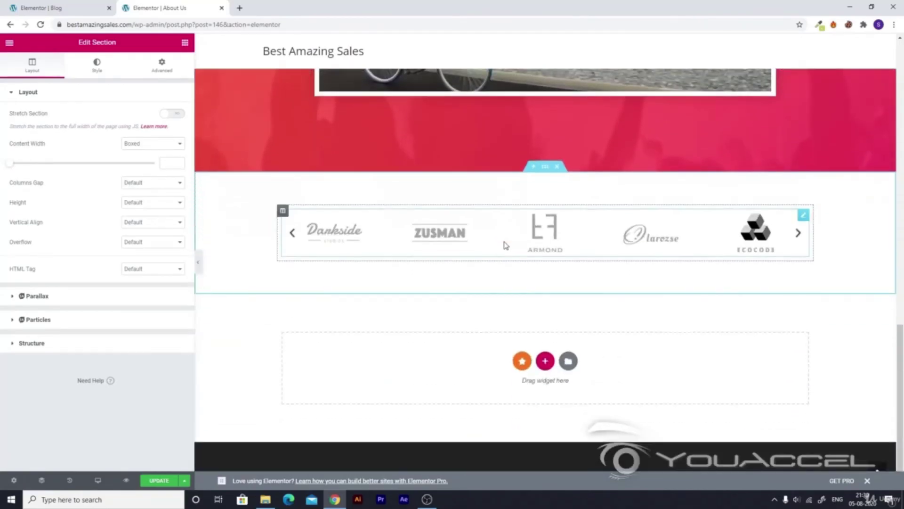
{"action": "scroll", "coordinate": [513, 290], "scroll_direction": "up", "scroll_amount": 15}
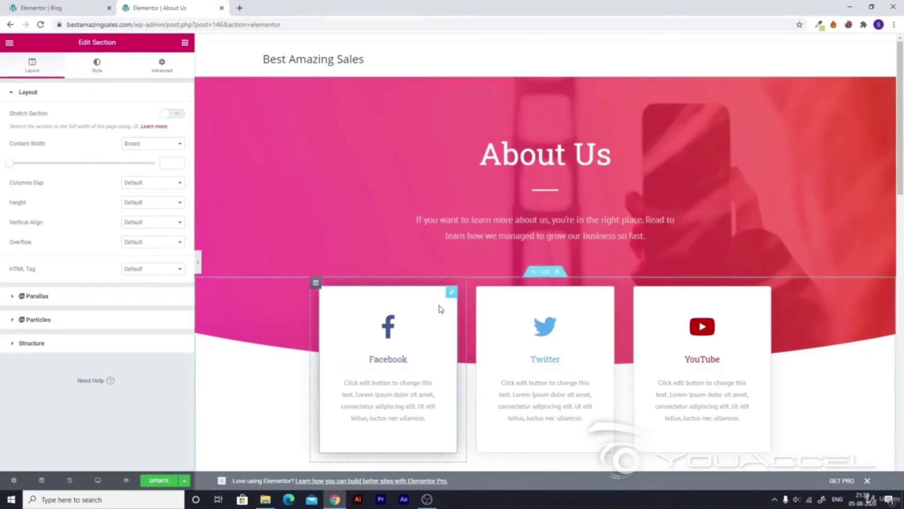
{"action": "scroll", "coordinate": [440, 308], "scroll_direction": "down", "scroll_amount": 4}
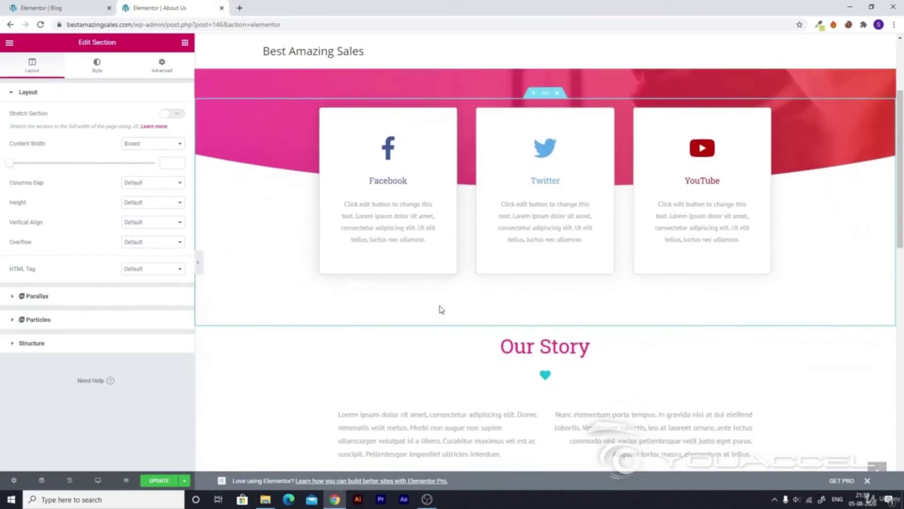
{"action": "left_click", "coordinate": [392, 181]}
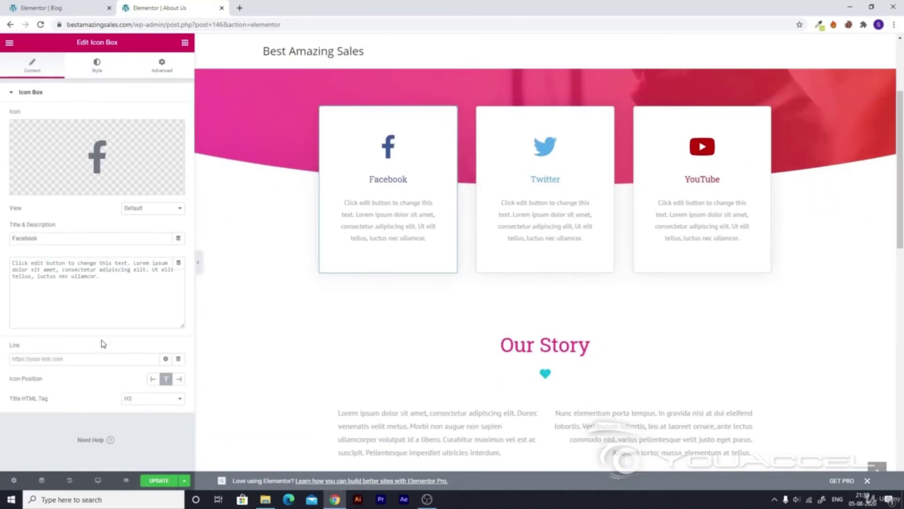
{"action": "double_click", "coordinate": [15, 345]}
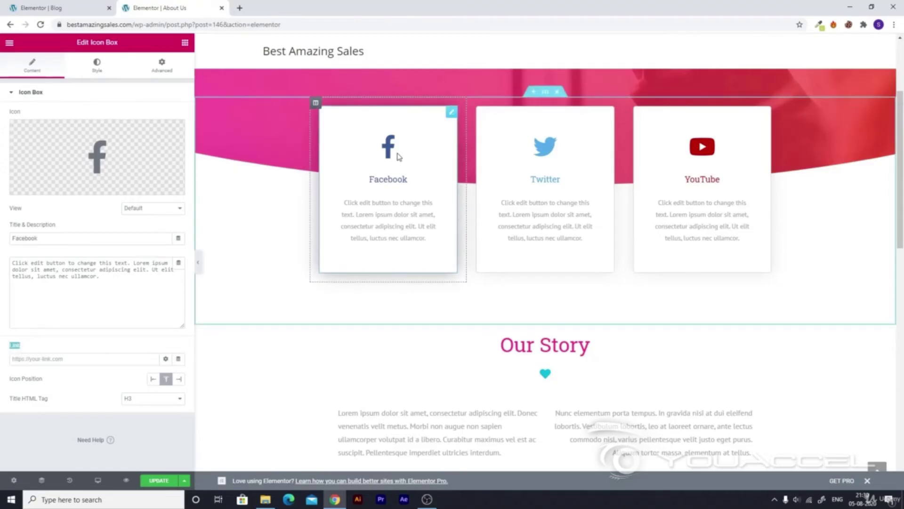
{"action": "left_click", "coordinate": [62, 360]}
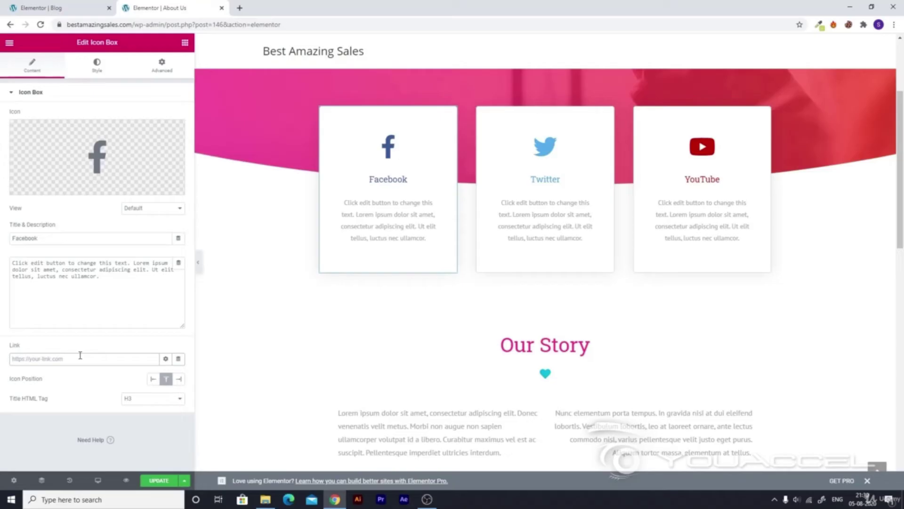
{"action": "left_click", "coordinate": [564, 202]}
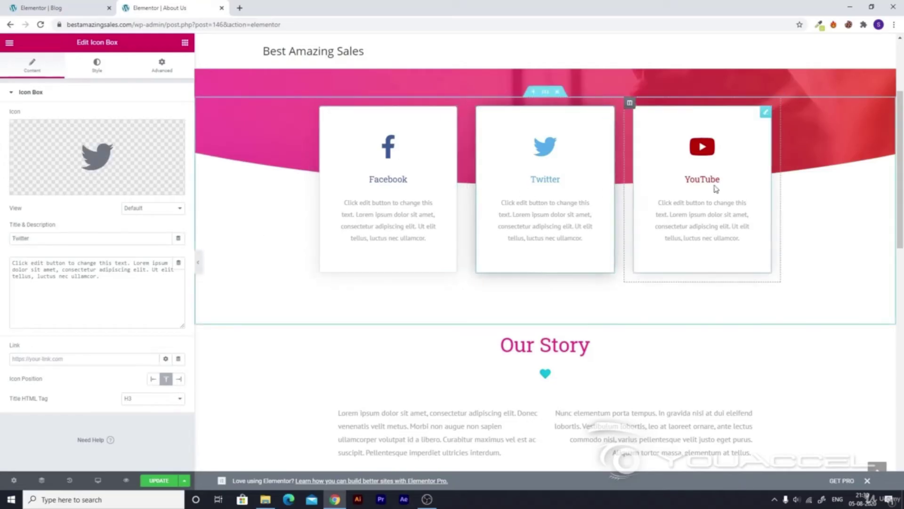
{"action": "left_click", "coordinate": [724, 189]}
Step: Delete the client logo carousel section beneath the video section
{"action": "scroll", "coordinate": [580, 273], "scroll_direction": "down", "scroll_amount": 4}
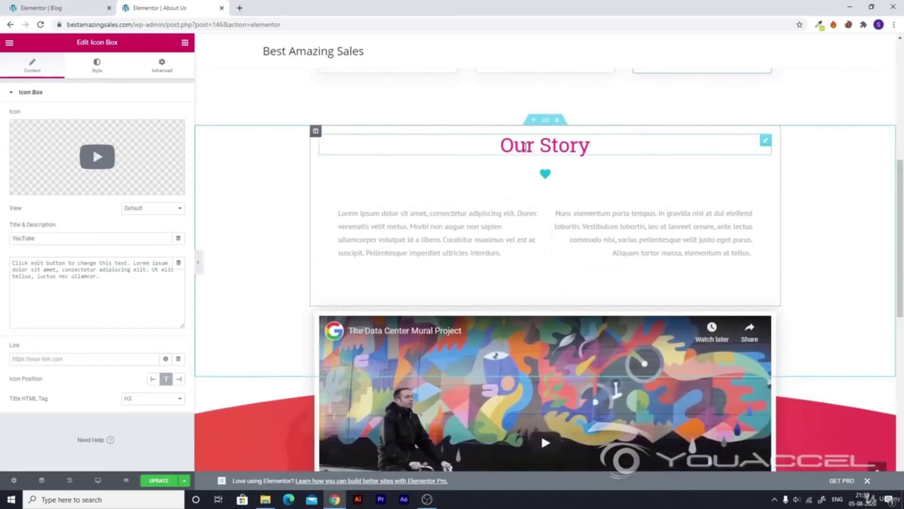
{"action": "scroll", "coordinate": [485, 208], "scroll_direction": "down", "scroll_amount": 3}
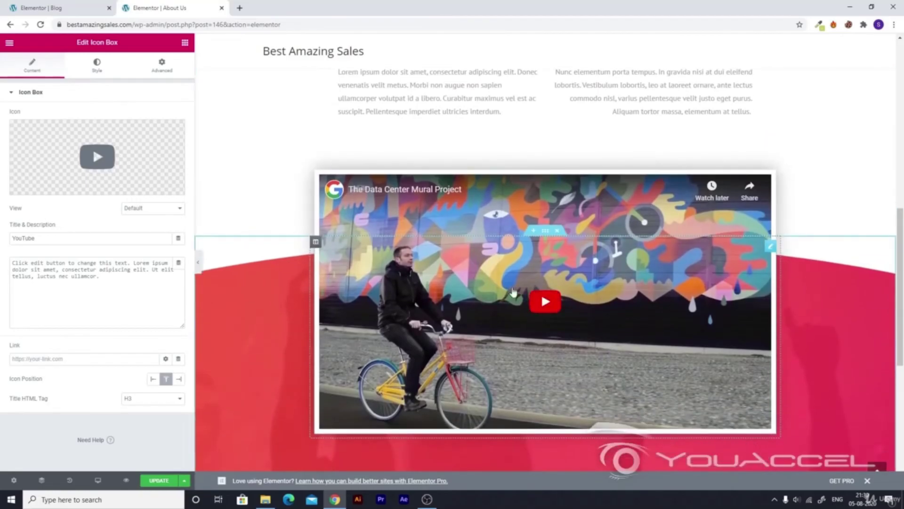
{"action": "scroll", "coordinate": [372, 274], "scroll_direction": "down", "scroll_amount": 3}
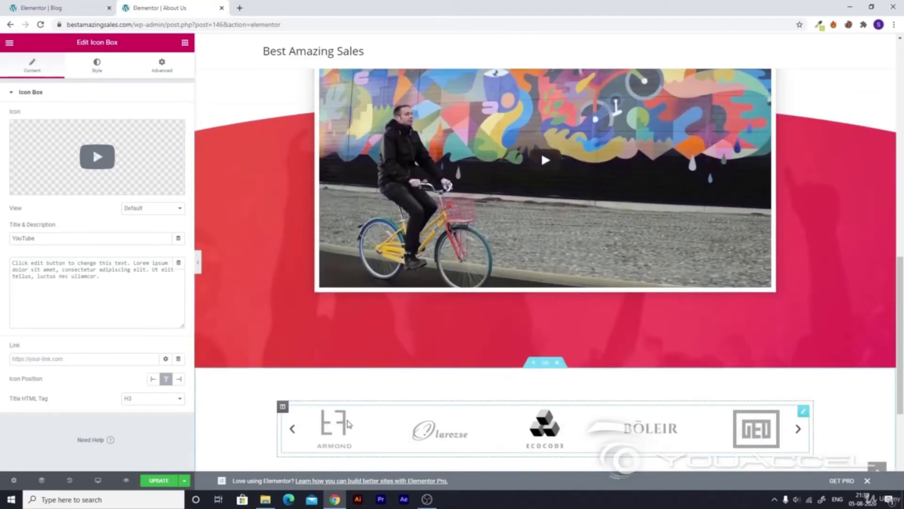
{"action": "left_click", "coordinate": [319, 424]}
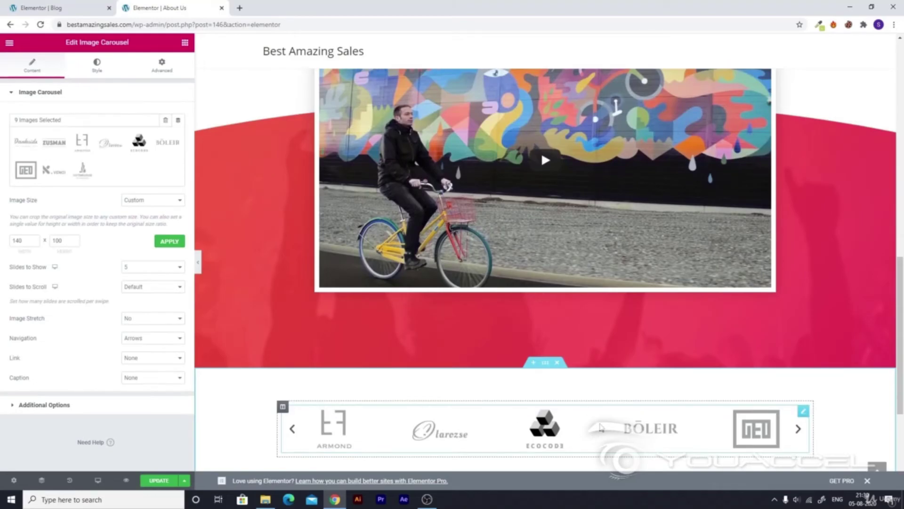
{"action": "scroll", "coordinate": [589, 417], "scroll_direction": "down", "scroll_amount": 3}
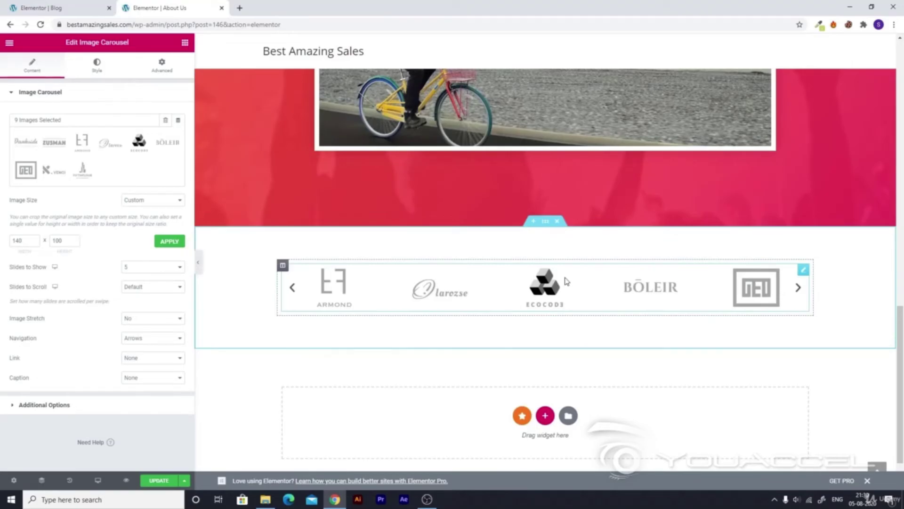
{"action": "left_click", "coordinate": [558, 225]}
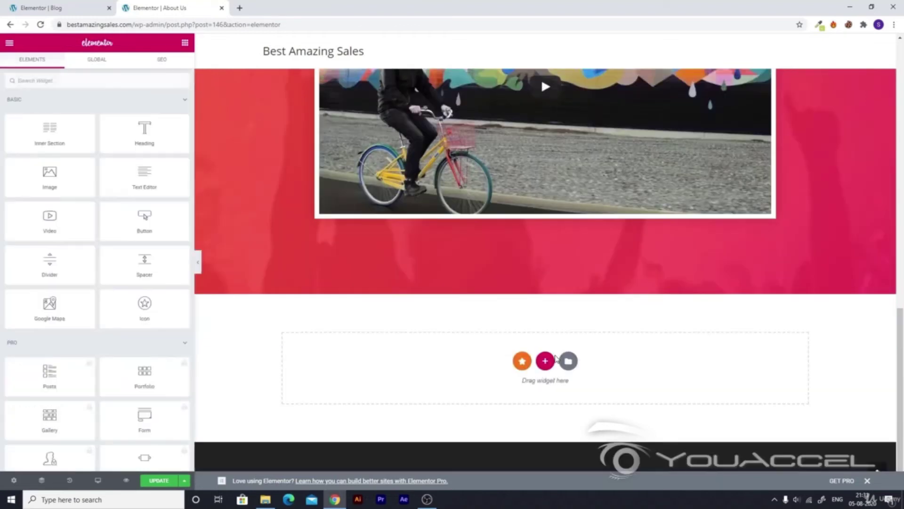
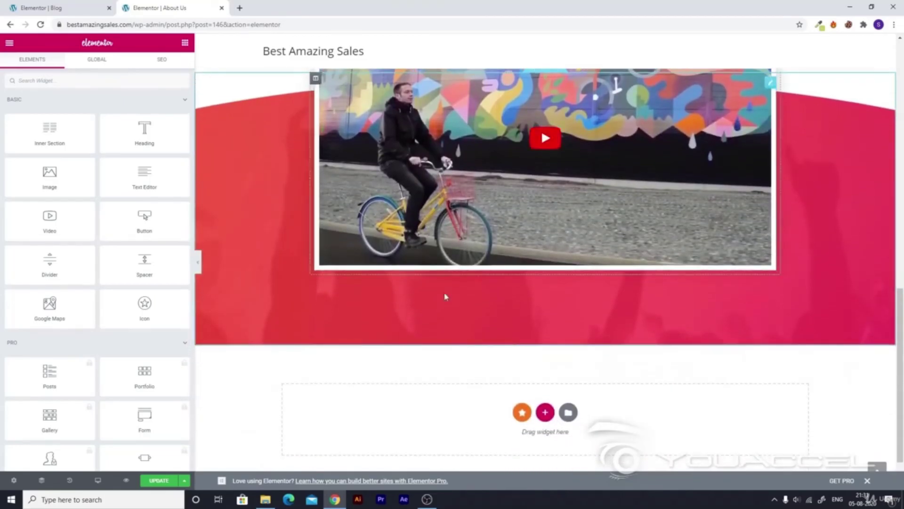
Step: Set the first gradient color of the video section's background overlay to light blue #6EC1E4
{"action": "scroll", "coordinate": [548, 370], "scroll_direction": "up", "scroll_amount": 3}
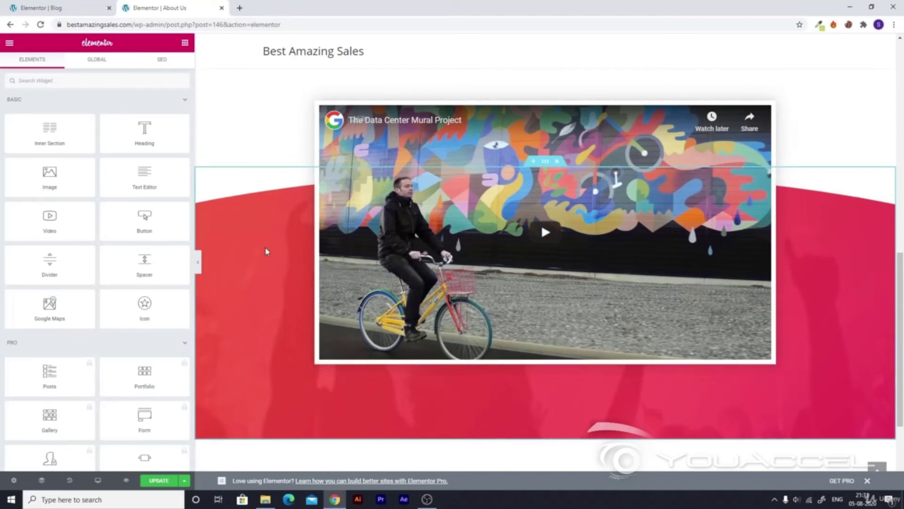
{"action": "left_click", "coordinate": [545, 161]}
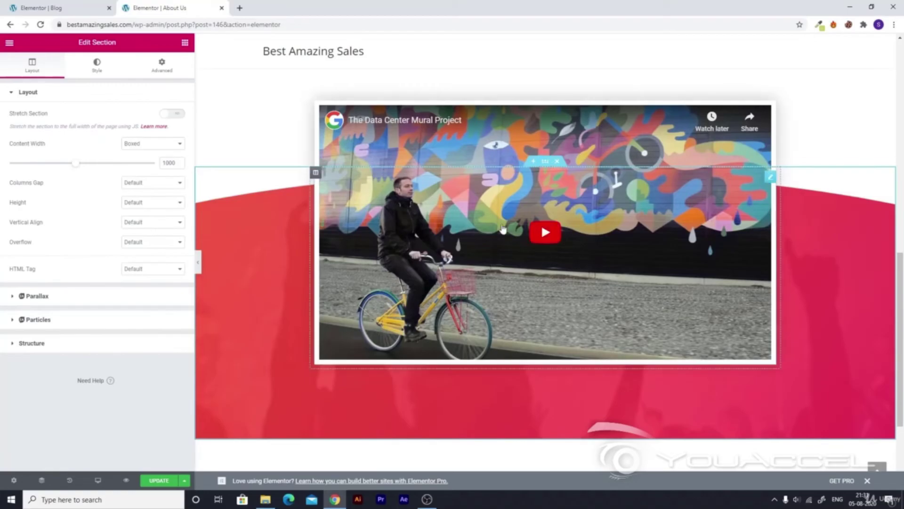
{"action": "left_click", "coordinate": [163, 68]}
{"action": "left_click", "coordinate": [105, 69]}
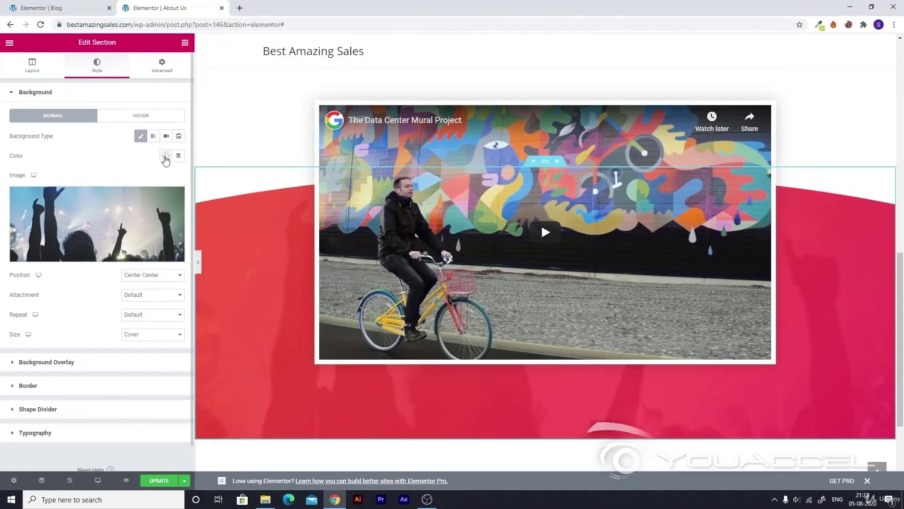
{"action": "scroll", "coordinate": [113, 269], "scroll_direction": "down", "scroll_amount": 1}
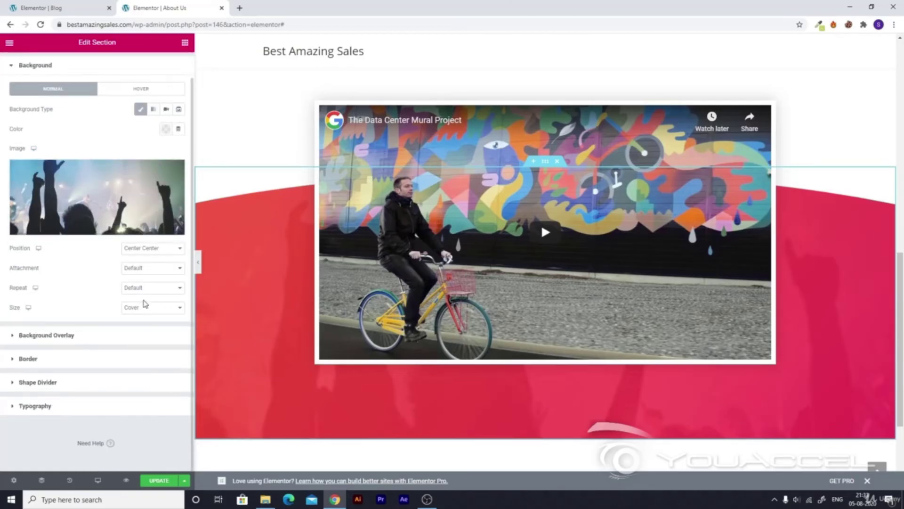
{"action": "left_click", "coordinate": [46, 335]}
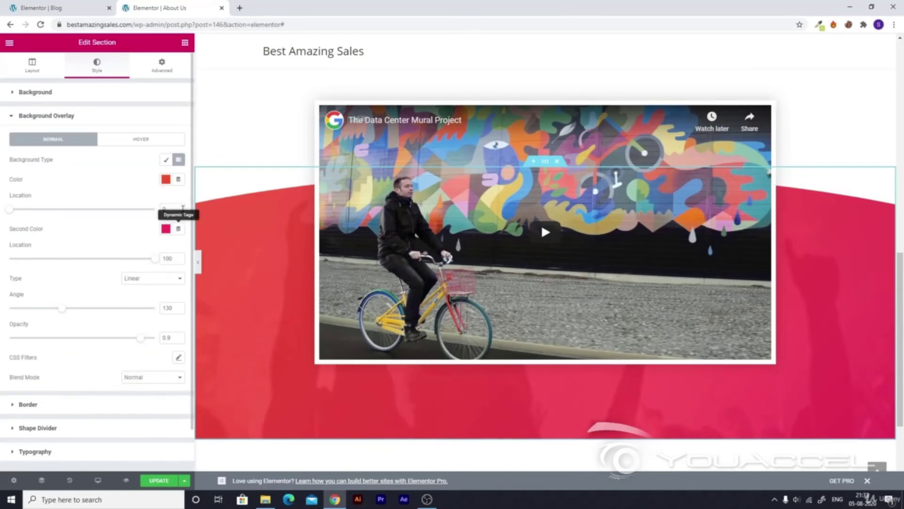
{"action": "left_click", "coordinate": [167, 180]}
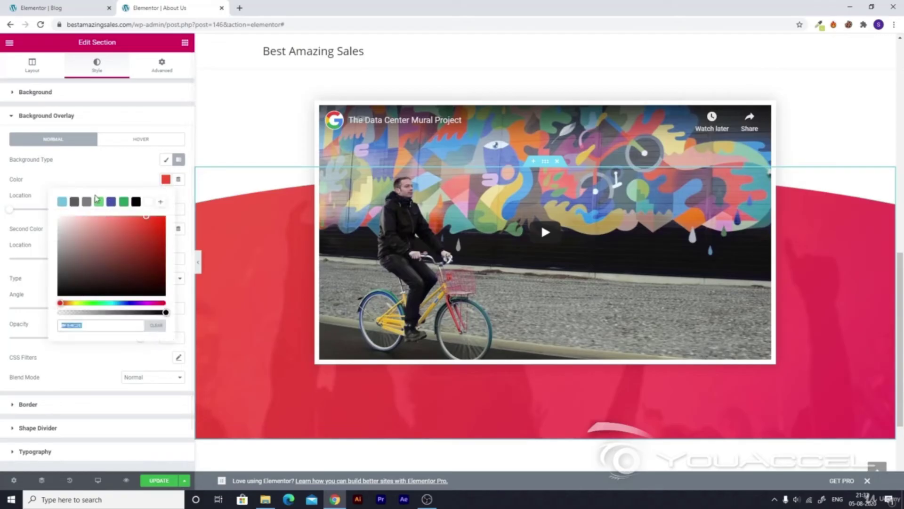
{"action": "left_click", "coordinate": [60, 204]}
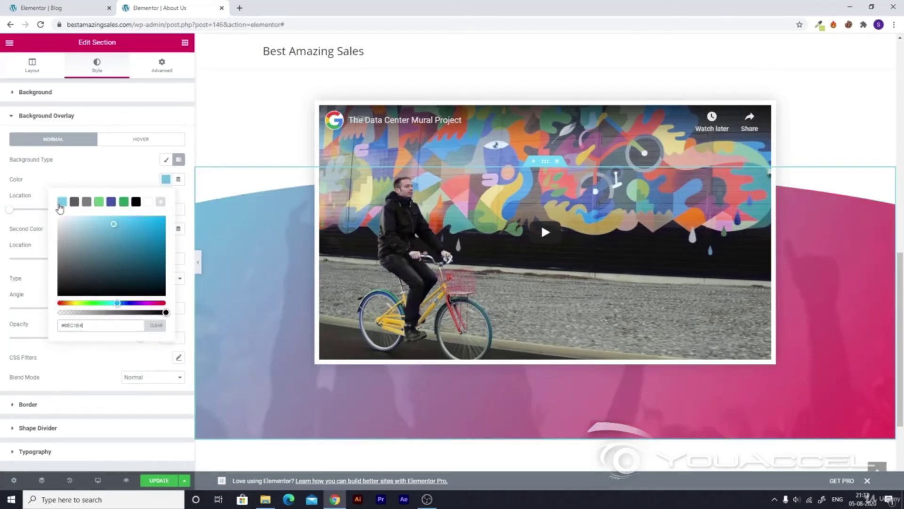
{"action": "left_click", "coordinate": [92, 170]}
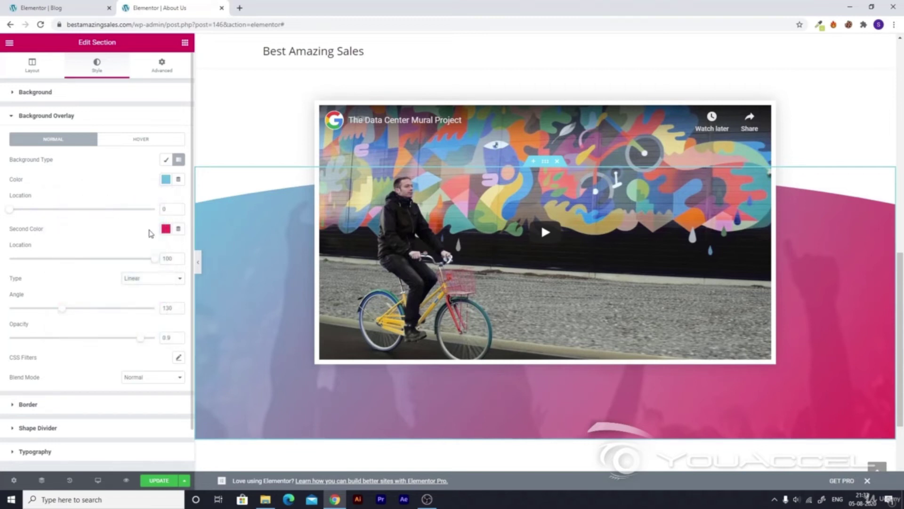
Step: Set the second gradient color of the video section's overlay to the dark blue swatch and update the page
{"action": "left_click", "coordinate": [166, 230]}
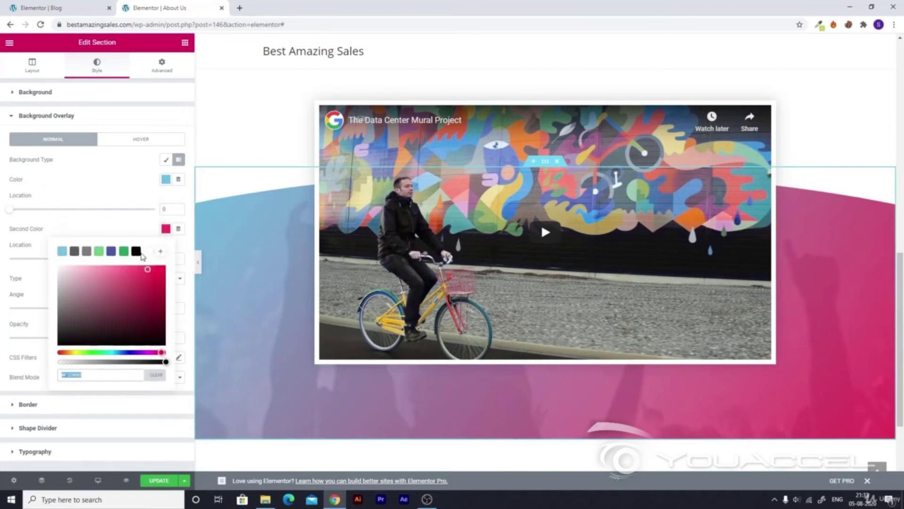
{"action": "left_click", "coordinate": [111, 252]}
{"action": "left_click", "coordinate": [114, 193]}
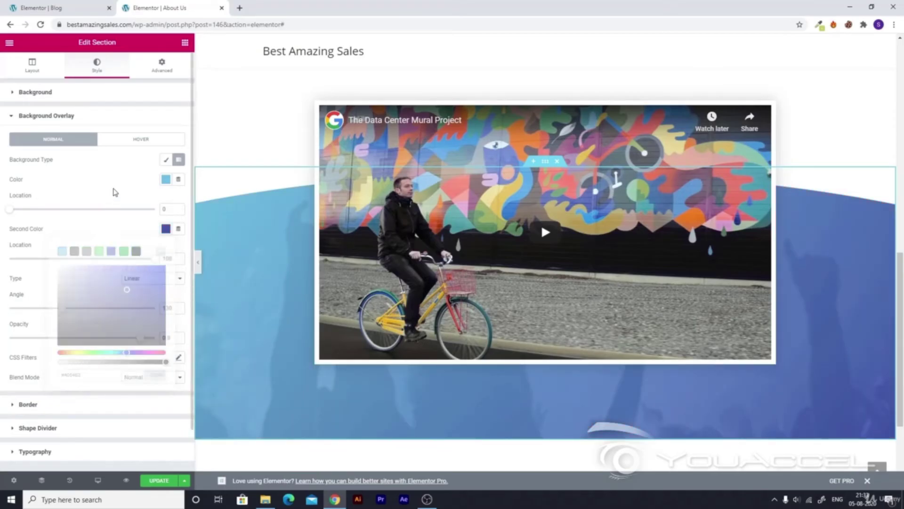
{"action": "left_click", "coordinate": [160, 480]}
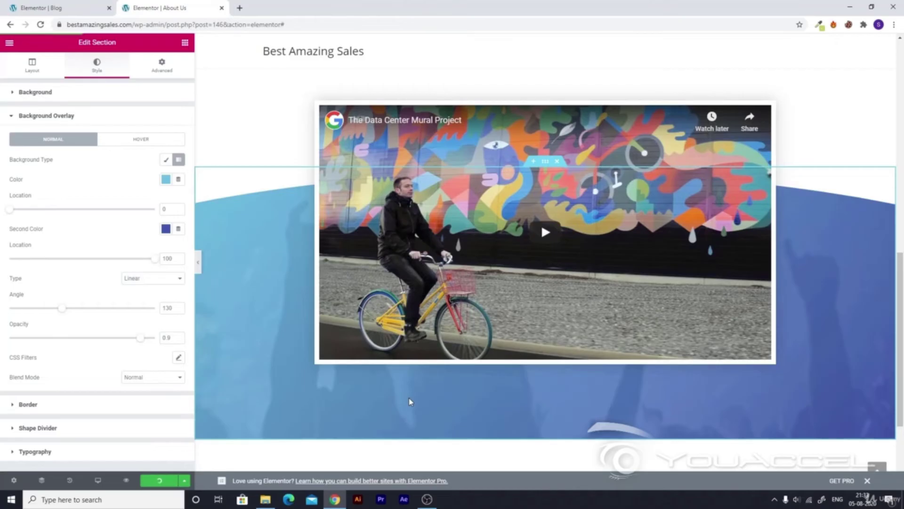
Step: Add an empty one-column section at the end of the page and move it above the About Us hero section
{"action": "scroll", "coordinate": [409, 400], "scroll_direction": "up", "scroll_amount": 10}
{"action": "scroll", "coordinate": [410, 402], "scroll_direction": "up", "scroll_amount": 2}
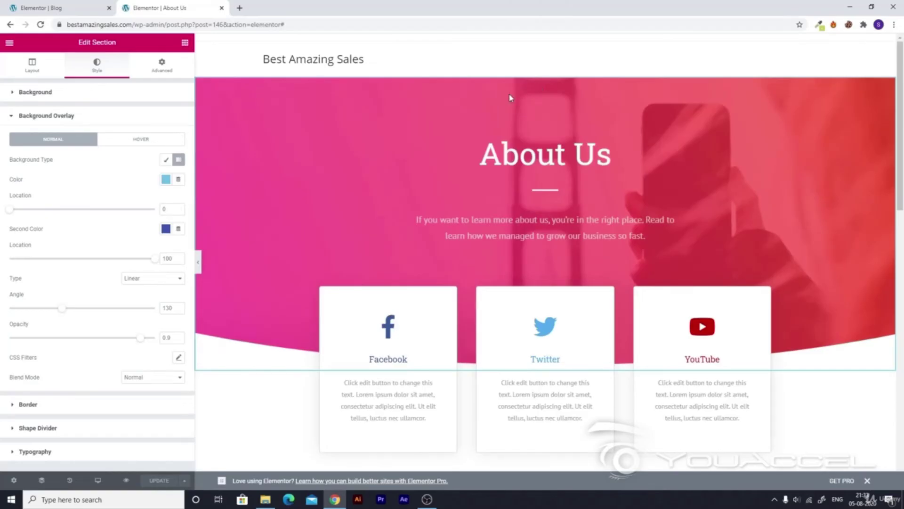
{"action": "left_click", "coordinate": [546, 82]}
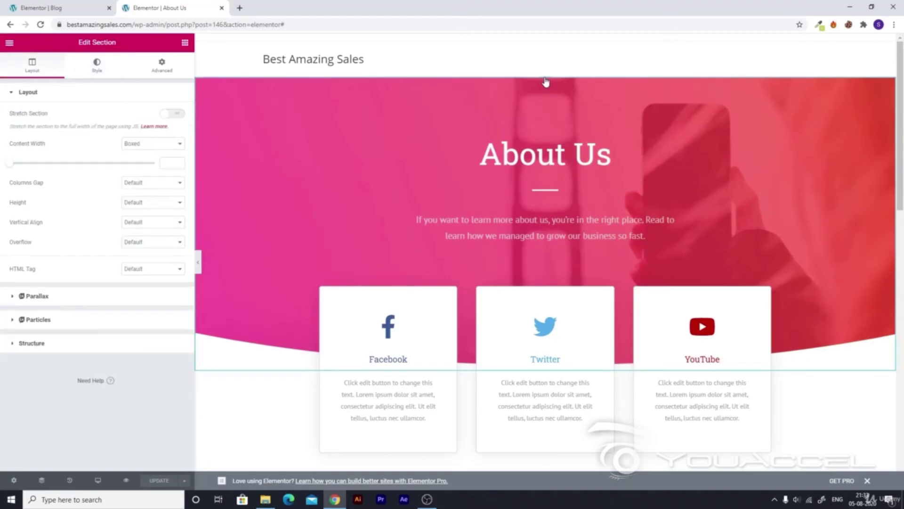
{"action": "scroll", "coordinate": [478, 309], "scroll_direction": "down", "scroll_amount": 6}
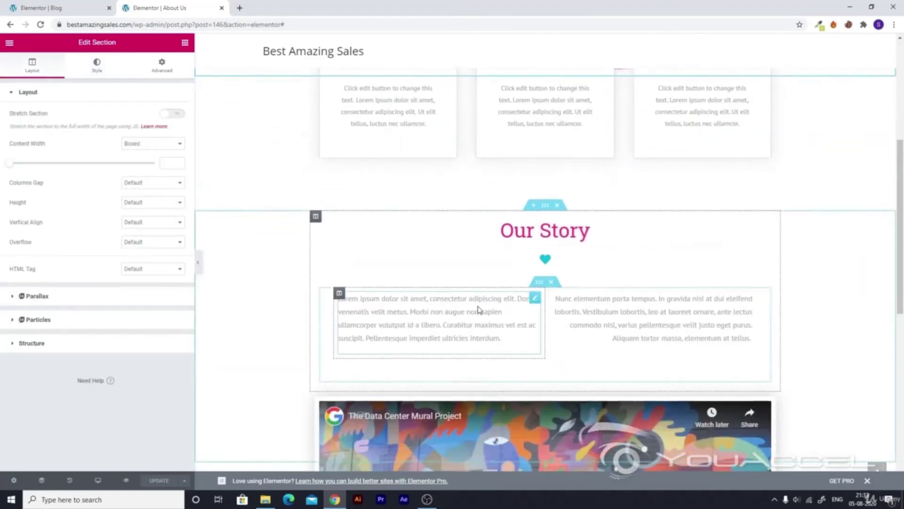
{"action": "scroll", "coordinate": [479, 309], "scroll_direction": "up", "scroll_amount": 6}
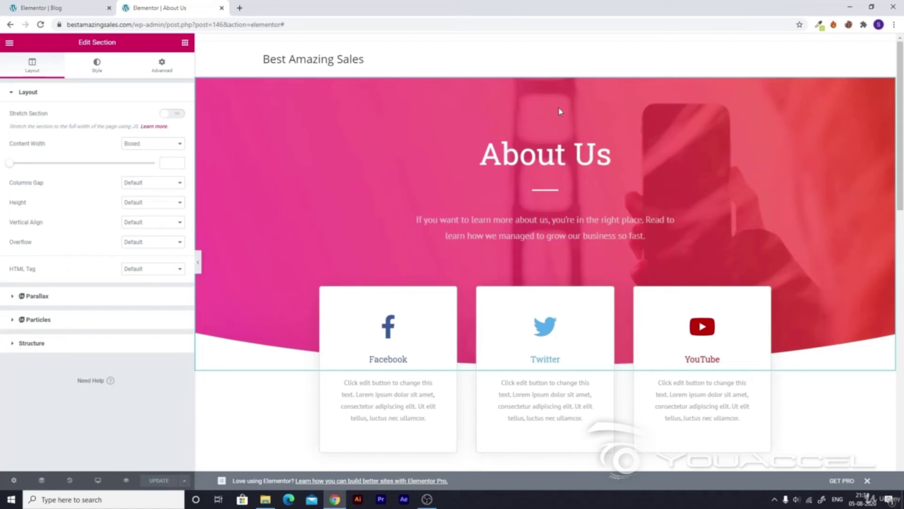
{"action": "scroll", "coordinate": [560, 111], "scroll_direction": "down", "scroll_amount": 15}
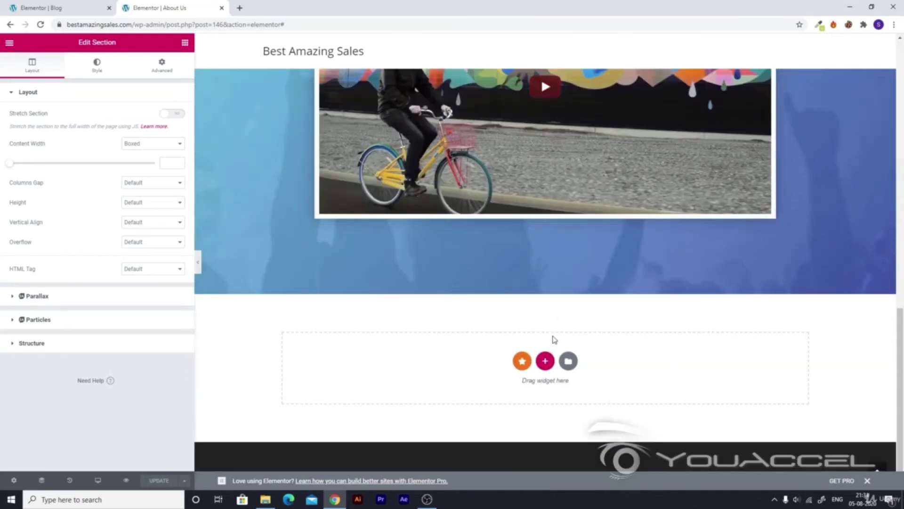
{"action": "left_click", "coordinate": [545, 361]}
{"action": "left_click", "coordinate": [436, 385]}
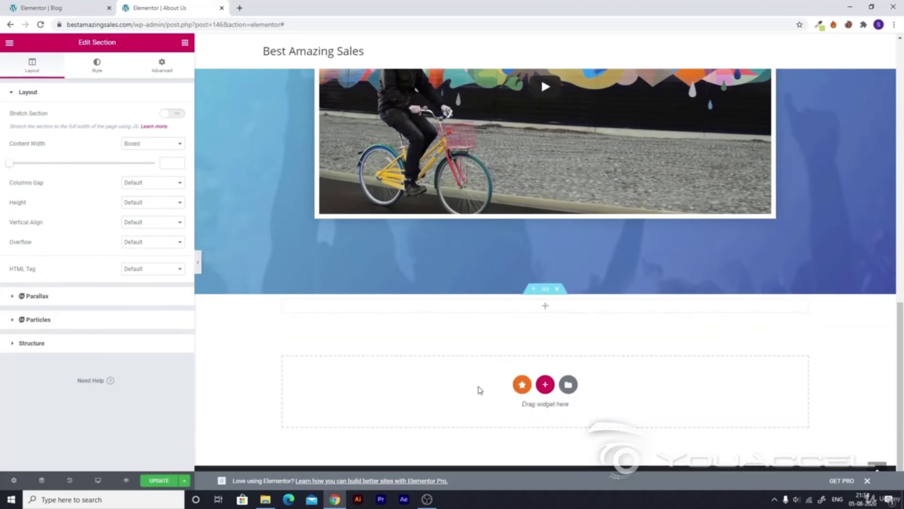
{"action": "left_click_drag", "start_coordinate": [544, 288], "coordinate": [531, 89]}
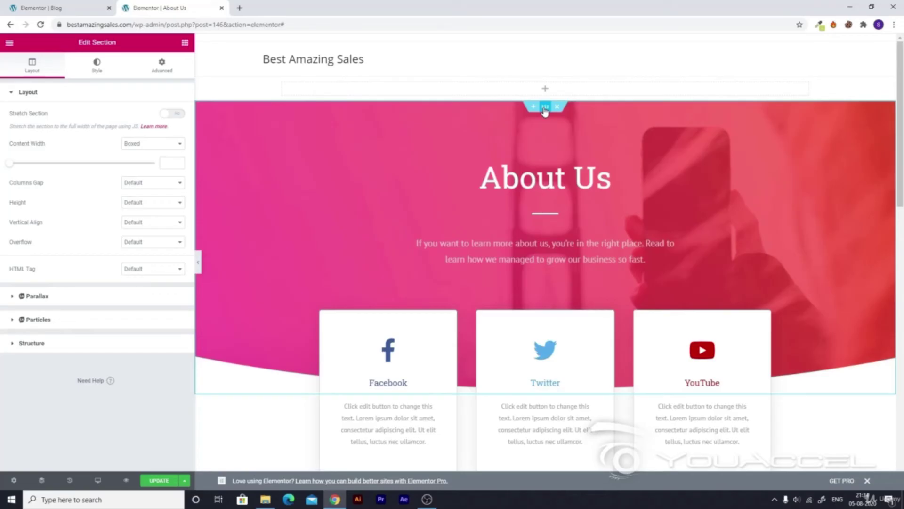
Step: Set the first gradient color of the About Us hero section's background overlay to the light blue swatch
{"action": "left_click", "coordinate": [102, 66]}
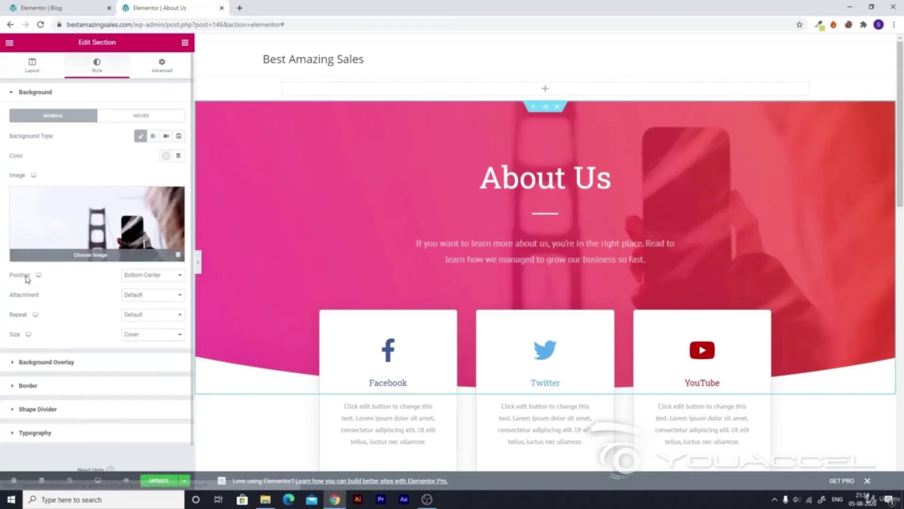
{"action": "left_click", "coordinate": [12, 363]}
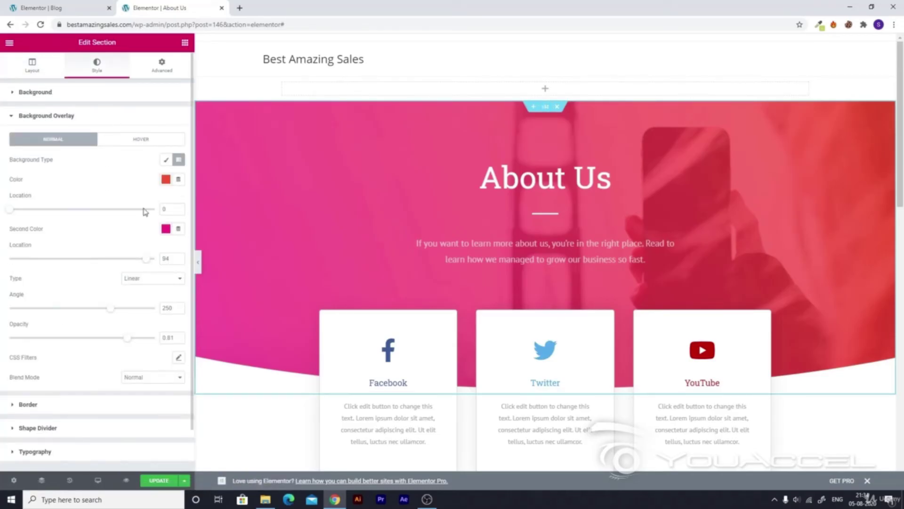
{"action": "left_click", "coordinate": [166, 179]}
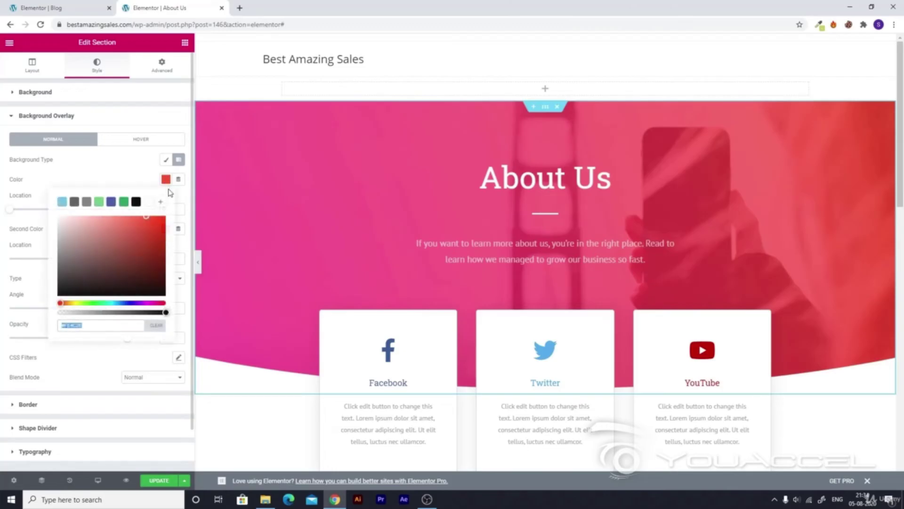
{"action": "left_click", "coordinate": [62, 202]}
{"action": "left_click", "coordinate": [115, 175]}
Step: Set the second gradient color of the hero section's overlay to dark blue #4054B2 and update the page
{"action": "left_click", "coordinate": [166, 229]}
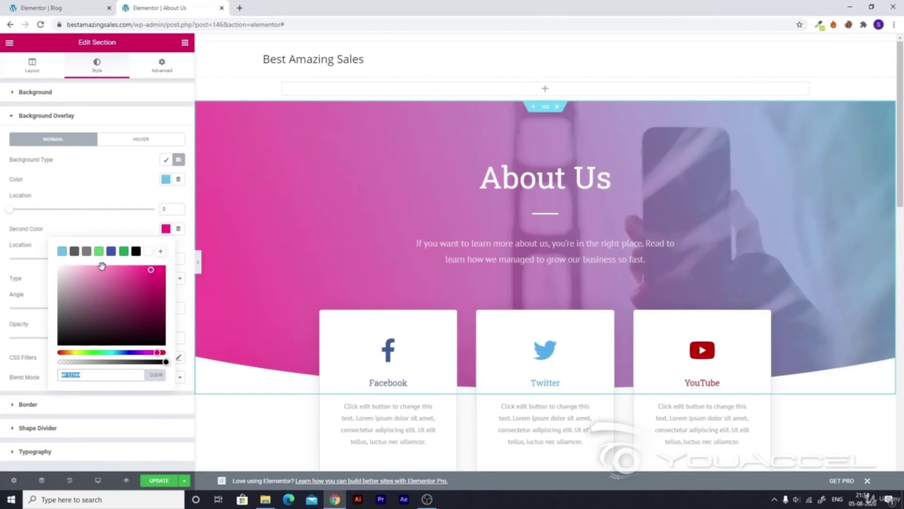
{"action": "left_click", "coordinate": [115, 252]}
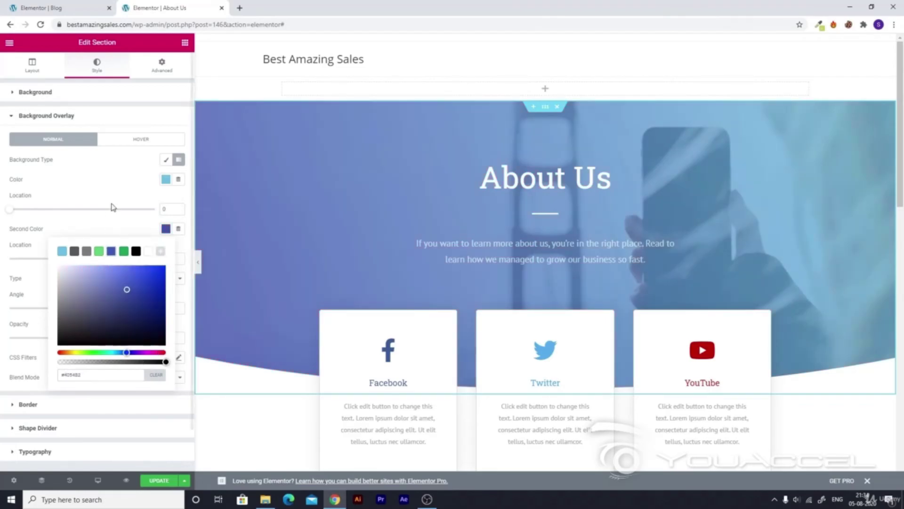
{"action": "left_click", "coordinate": [115, 202]}
{"action": "left_click", "coordinate": [151, 481]}
Step: Review the whole About Us page, checking the hero, the Our Story heading, its heart icon and the video section
{"action": "scroll", "coordinate": [330, 302], "scroll_direction": "down", "scroll_amount": 10}
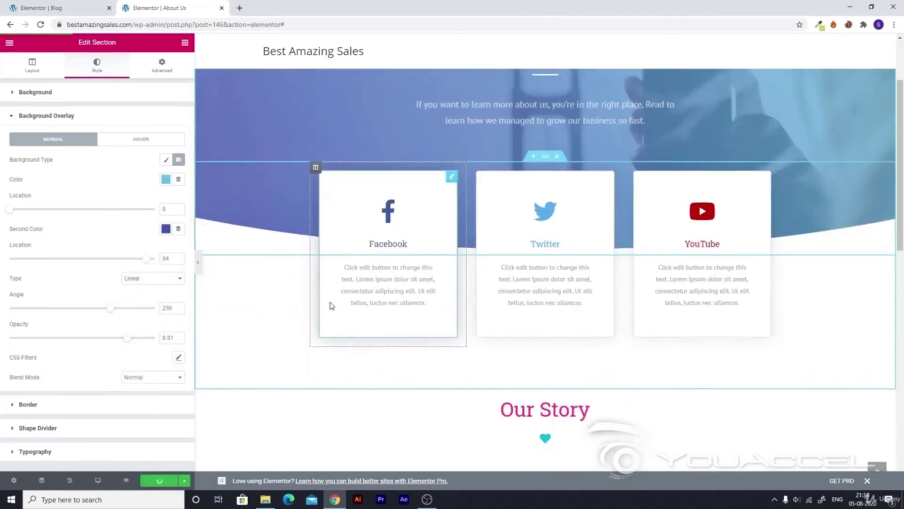
{"action": "scroll", "coordinate": [481, 232], "scroll_direction": "up", "scroll_amount": 3}
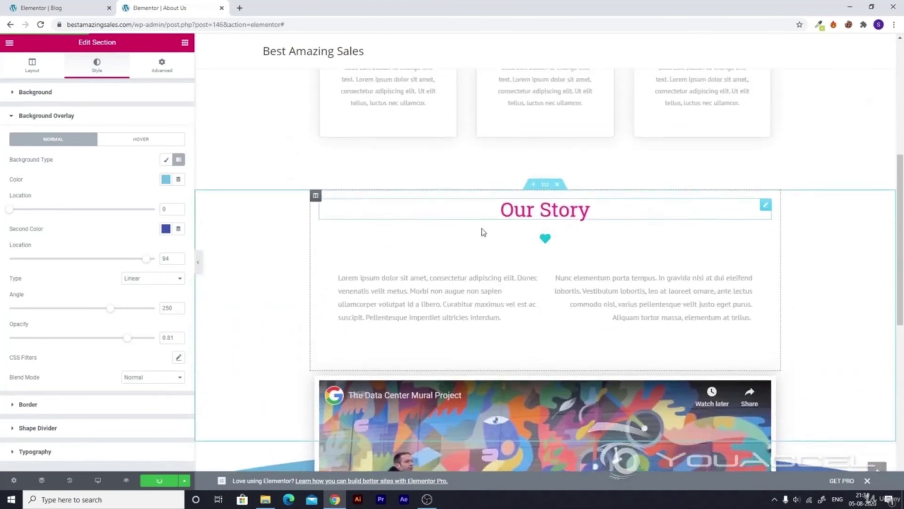
{"action": "left_click", "coordinate": [502, 215]}
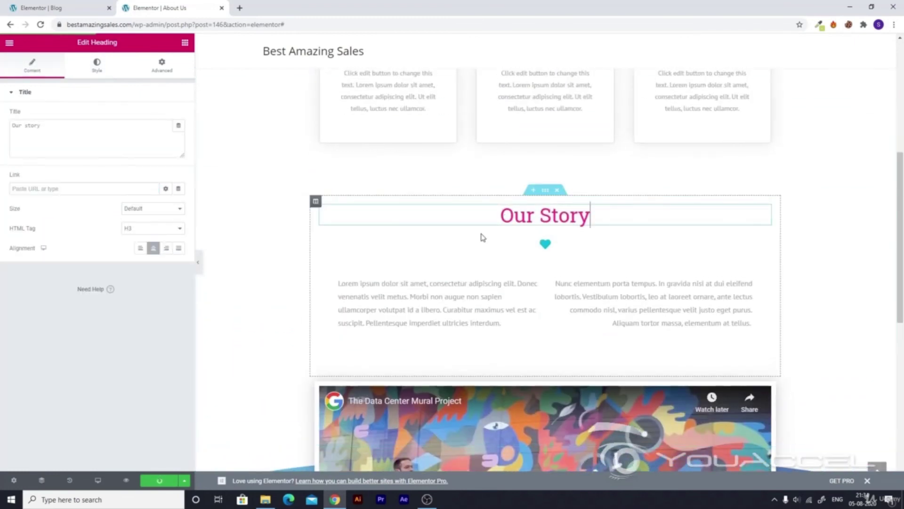
{"action": "left_click", "coordinate": [542, 244]}
{"action": "scroll", "coordinate": [541, 245], "scroll_direction": "down", "scroll_amount": 9}
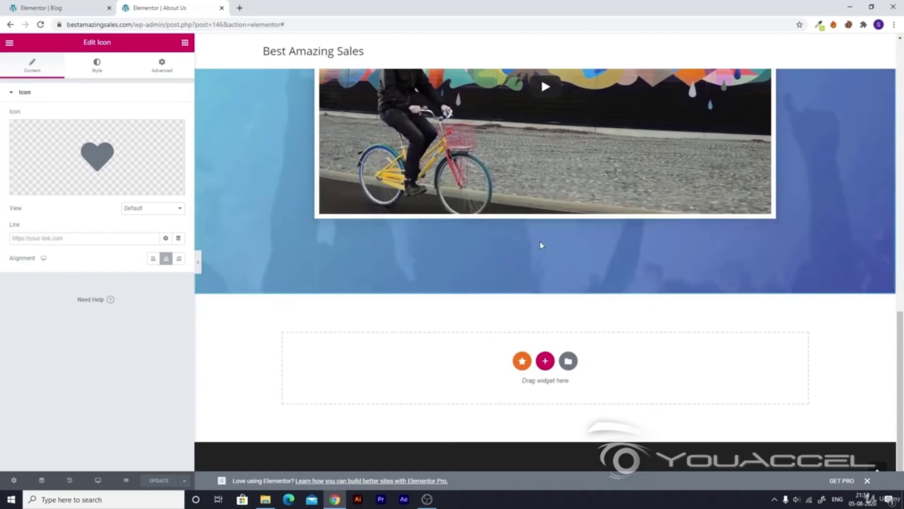
{"action": "scroll", "coordinate": [542, 325], "scroll_direction": "up", "scroll_amount": 5}
{"action": "scroll", "coordinate": [541, 325], "scroll_direction": "up", "scroll_amount": 10}
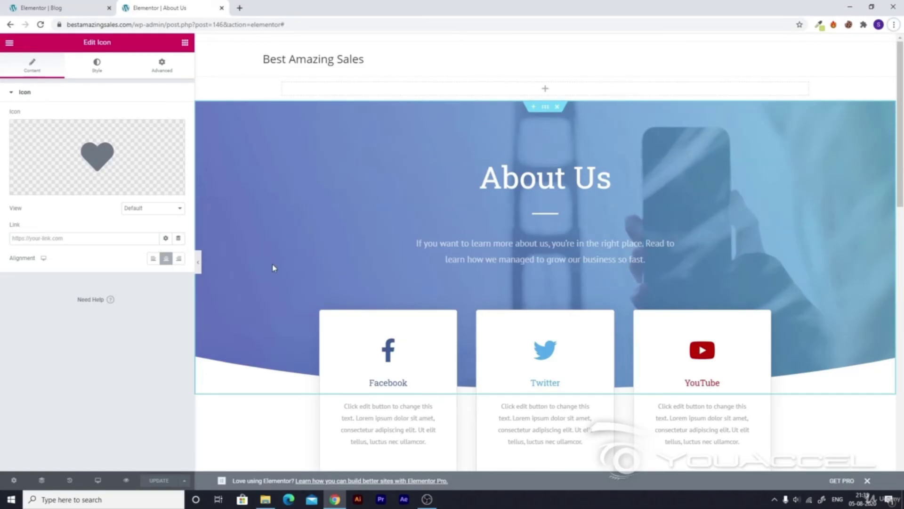
{"action": "scroll", "coordinate": [254, 295], "scroll_direction": "down", "scroll_amount": 2}
{"action": "scroll", "coordinate": [256, 299], "scroll_direction": "down", "scroll_amount": 2}
{"action": "scroll", "coordinate": [404, 317], "scroll_direction": "up", "scroll_amount": 5}
Step: Open the site's WordPress dashboard at bestamazingsales.com/wp-admin in a new browser tab
{"action": "left_click", "coordinate": [240, 7]}
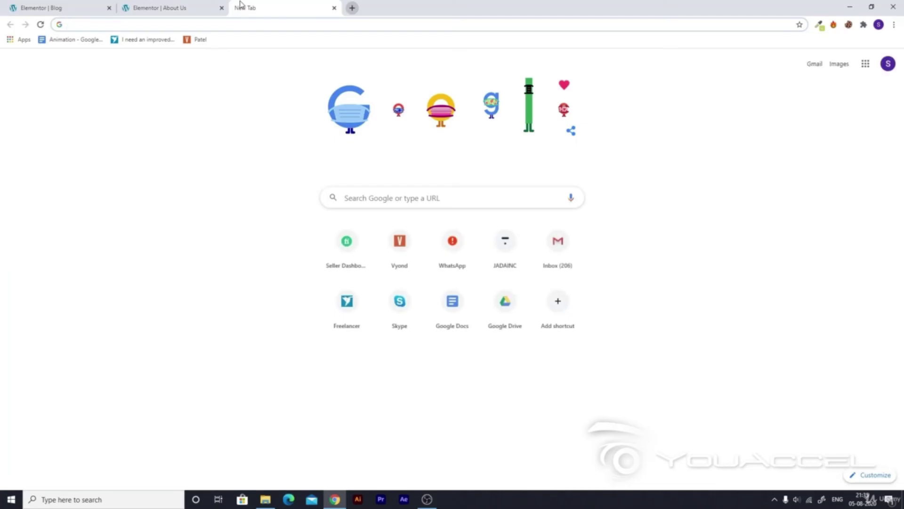
{"action": "type", "text": "b"}
{"action": "key", "text": "BackSpace"}
{"action": "key", "text": "BackSpace"}
{"action": "type", "text": "bestamazingsales.com/"}
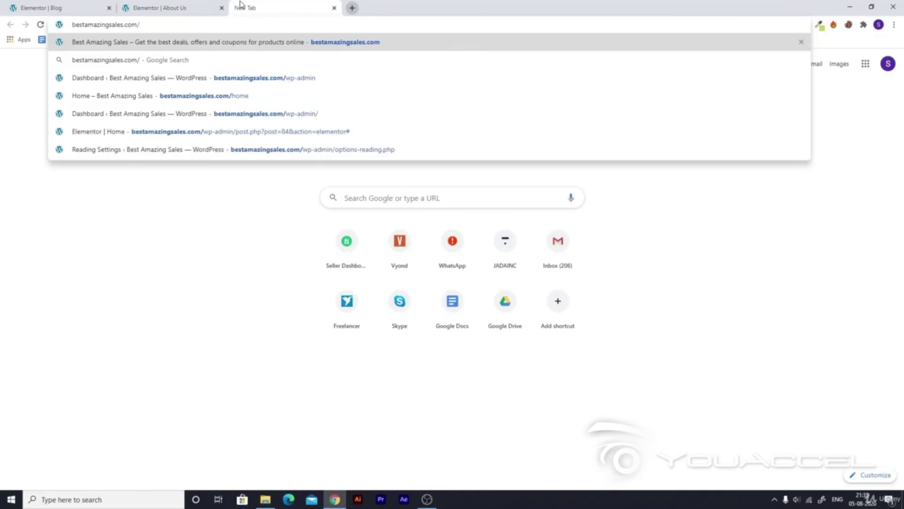
{"action": "type", "text": "wp"}
{"action": "key", "text": "Return"}
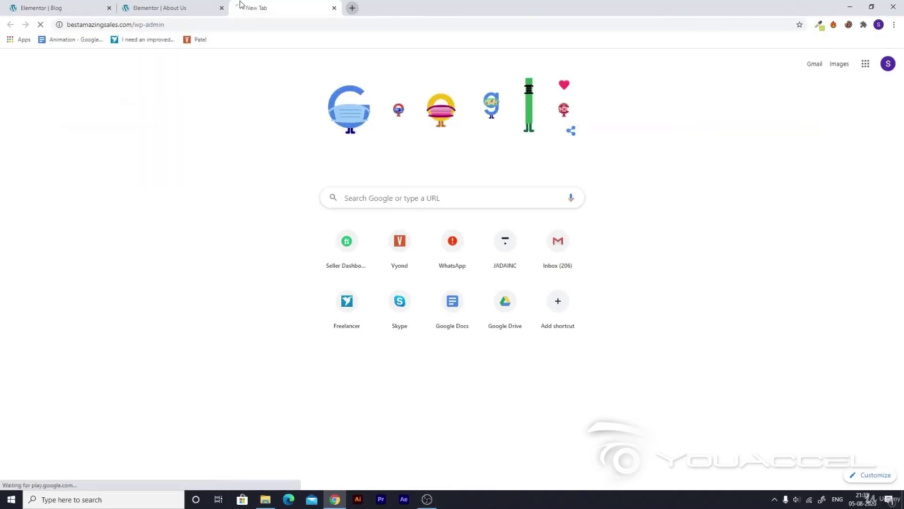
Step: Close the Blog and About Us editor tabs, leaving only the dashboard tab
{"action": "left_click", "coordinate": [112, 14]}
{"action": "left_click", "coordinate": [109, 9]}
{"action": "left_click", "coordinate": [109, 8]}
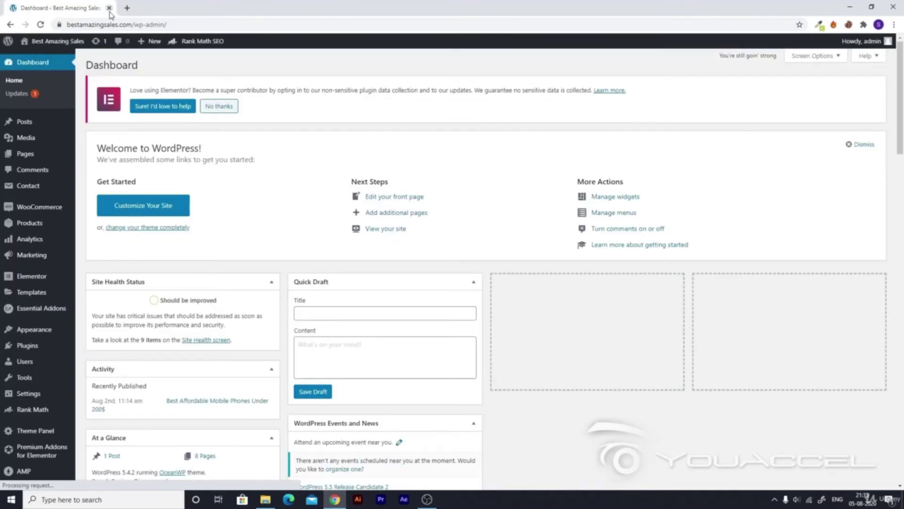
Step: Create a new WordPress page titled "Contact Us"
{"action": "mouse_move", "coordinate": [26, 153]}
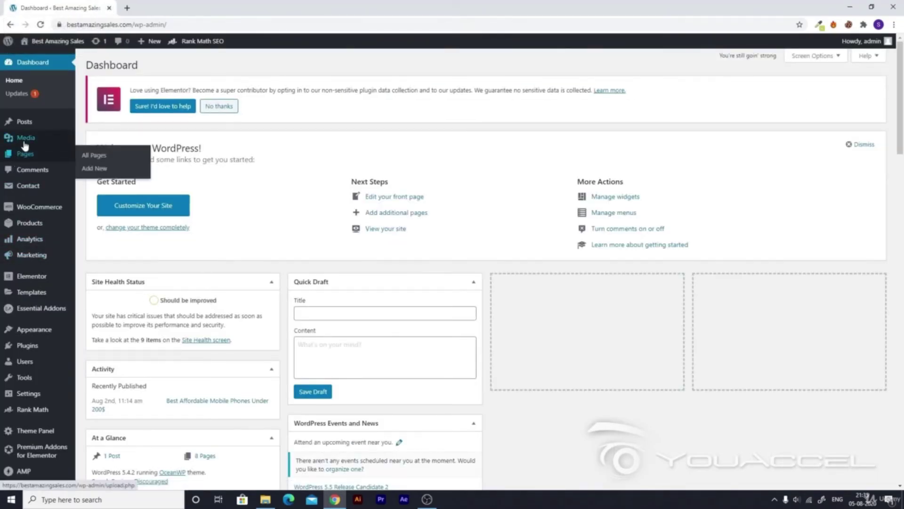
{"action": "left_click", "coordinate": [94, 169]}
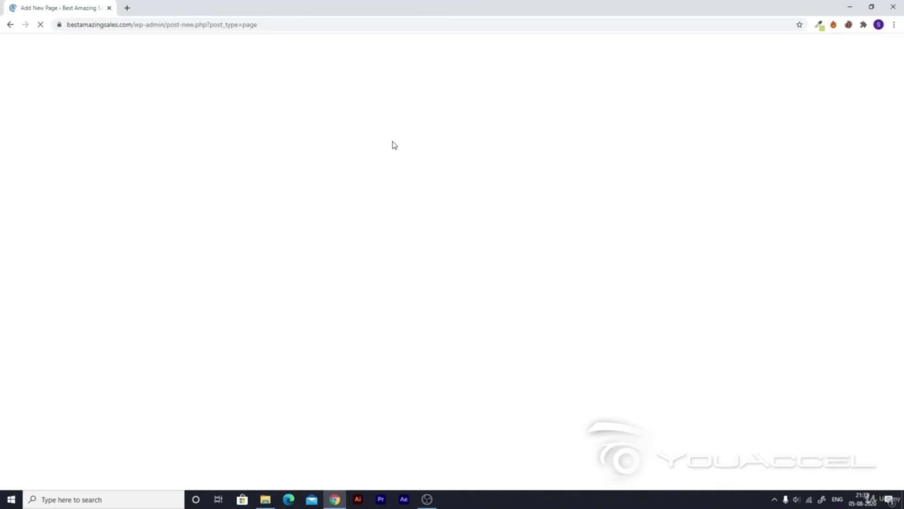
{"action": "left_click", "coordinate": [331, 101]}
{"action": "type", "text": "Contact Us"}
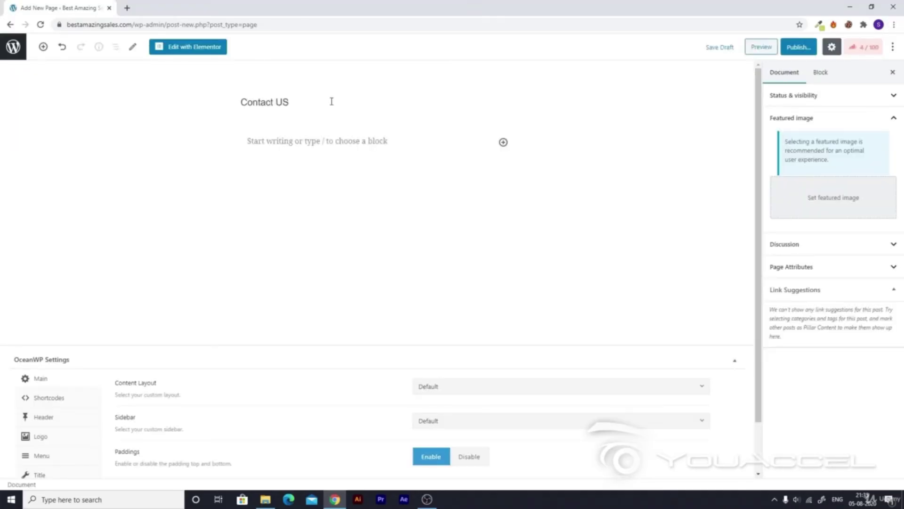
Step: Set the Contact Us page's content layout to 100% Full Width and disable its page title display
{"action": "left_click", "coordinate": [423, 388]}
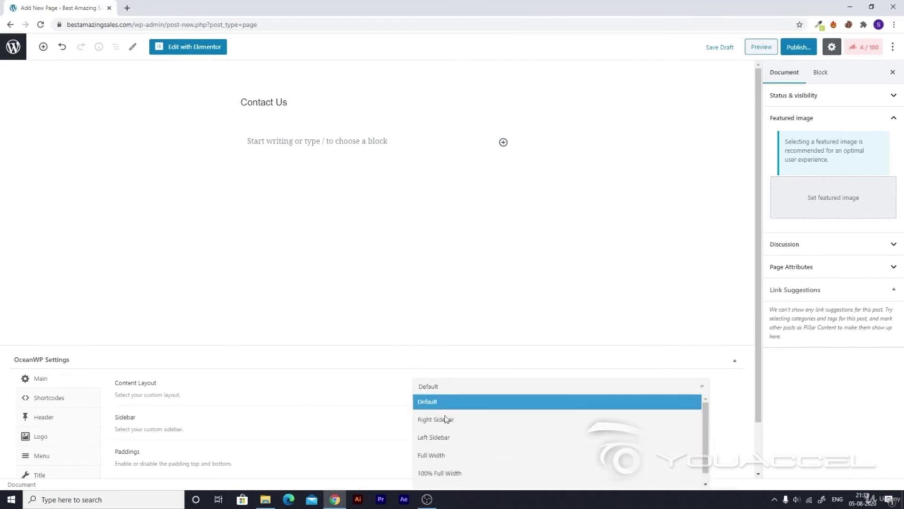
{"action": "left_click", "coordinate": [443, 470]}
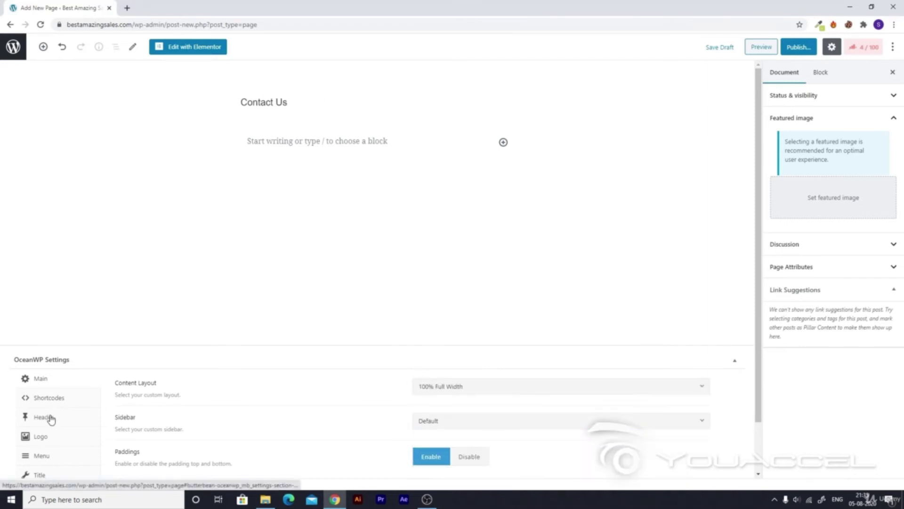
{"action": "scroll", "coordinate": [48, 417], "scroll_direction": "down", "scroll_amount": 1}
{"action": "left_click", "coordinate": [42, 427]}
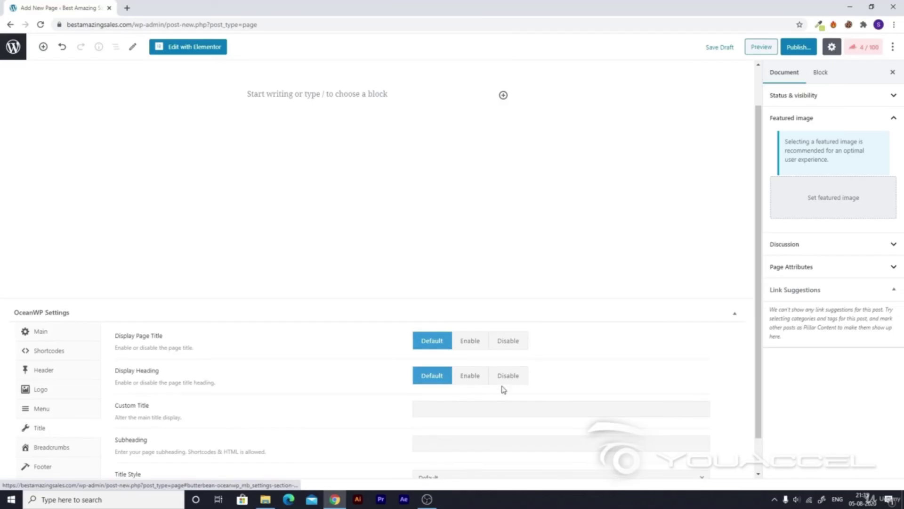
{"action": "left_click", "coordinate": [508, 341]}
Step: Publish the Contact Us page and open it for editing with Elementor
{"action": "left_click", "coordinate": [799, 47]}
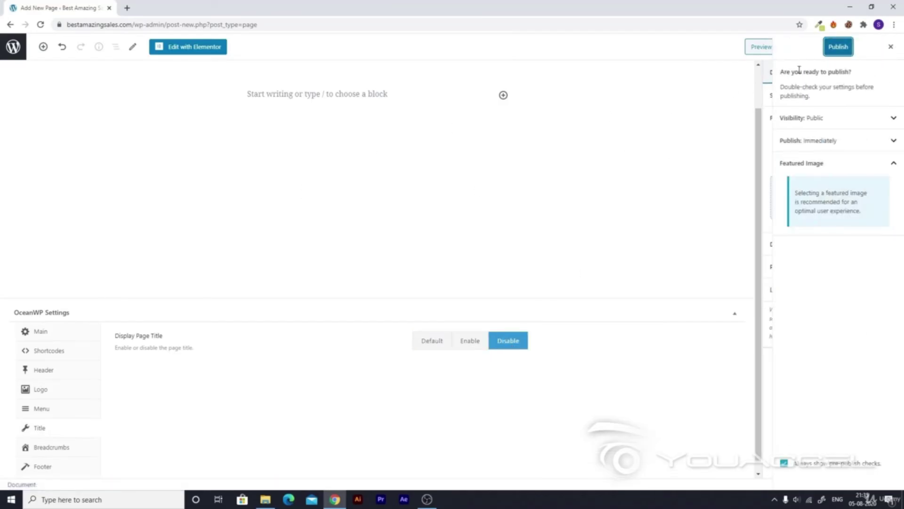
{"action": "left_click", "coordinate": [840, 49]}
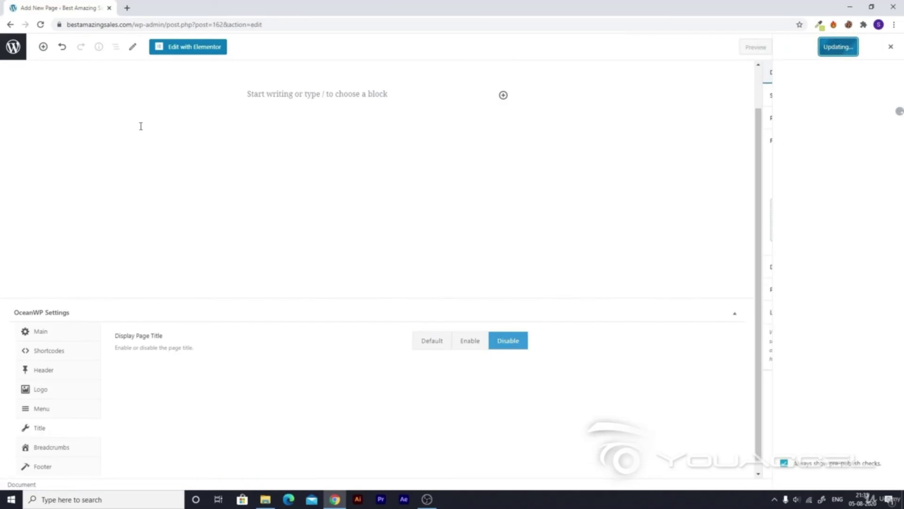
{"action": "left_click", "coordinate": [187, 47]}
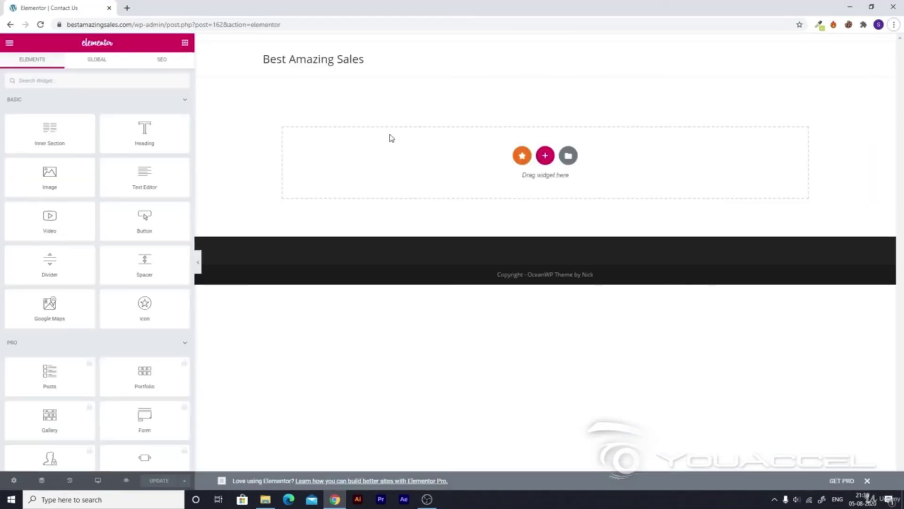
Step: Search the page template library for "contact" and try to insert the Digital Agency – Contact template, then close the library
{"action": "left_click", "coordinate": [568, 156]}
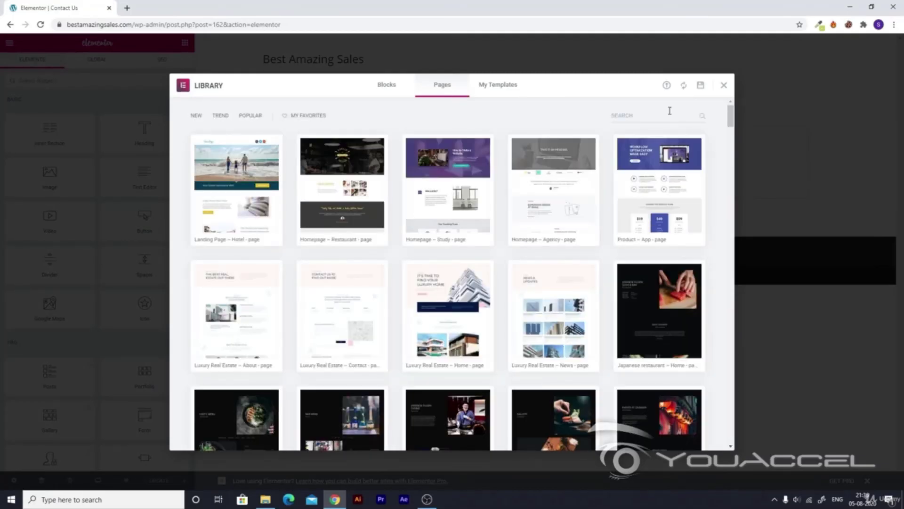
{"action": "left_click", "coordinate": [667, 113]}
{"action": "type", "text": "contact"}
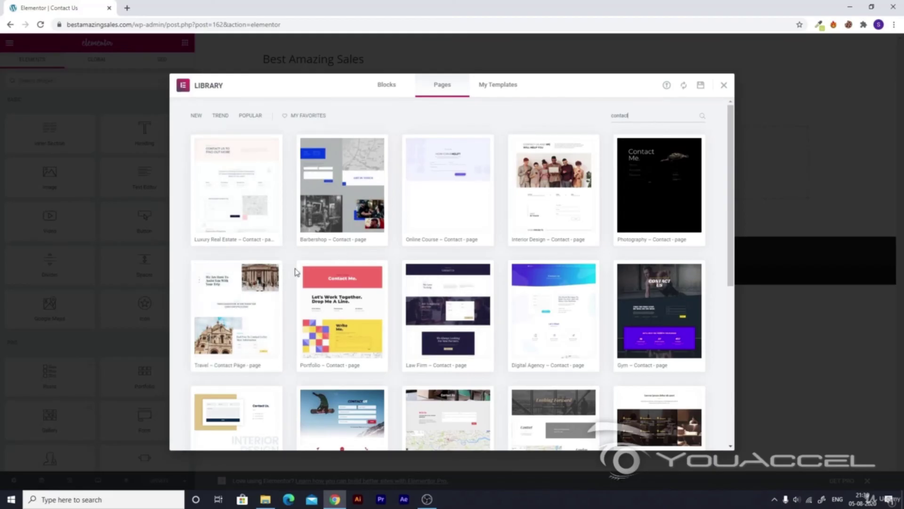
{"action": "scroll", "coordinate": [329, 301], "scroll_direction": "down", "scroll_amount": 1}
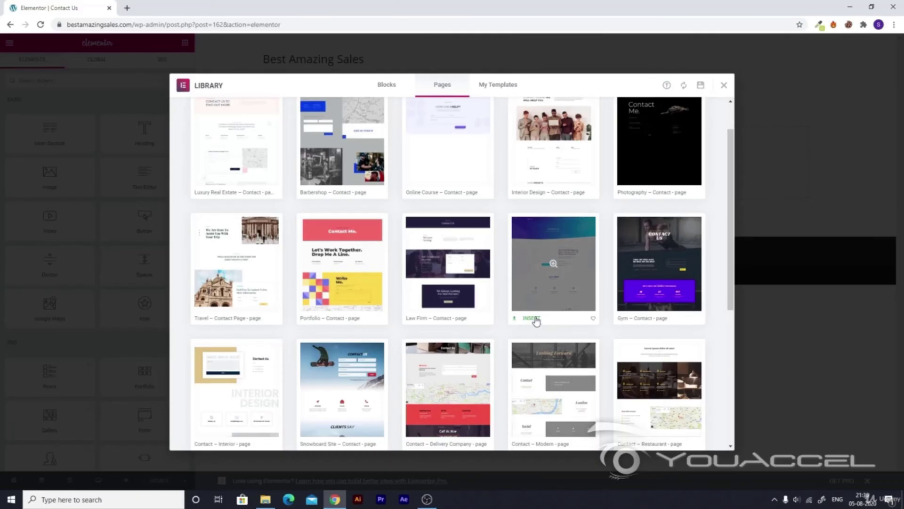
{"action": "left_click", "coordinate": [532, 318]}
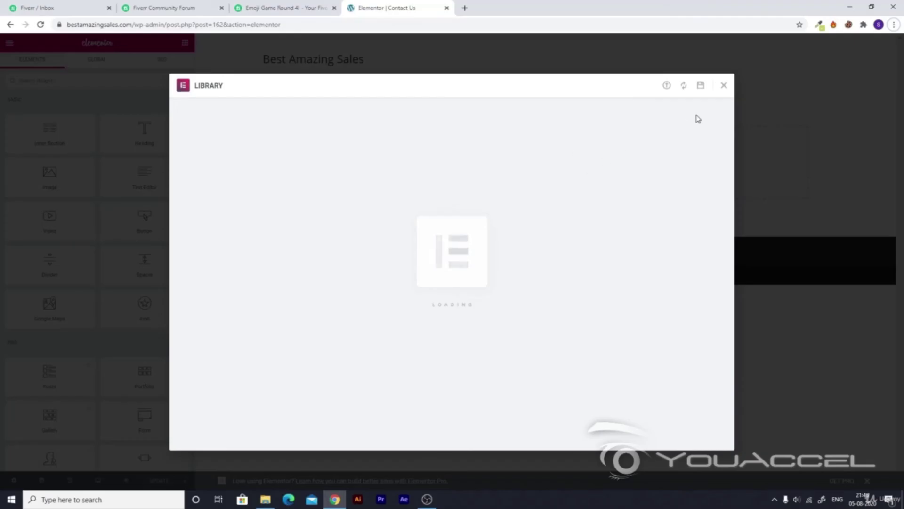
{"action": "left_click", "coordinate": [724, 86]}
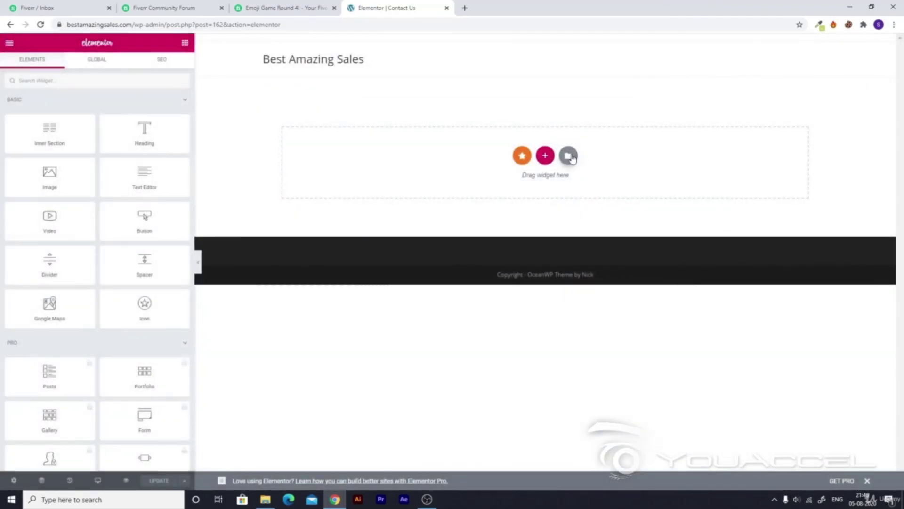
Step: Search the library for "contact" again and try to insert the Contact – Corporate page template, then close the library
{"action": "left_click", "coordinate": [571, 156]}
{"action": "left_click", "coordinate": [646, 115]}
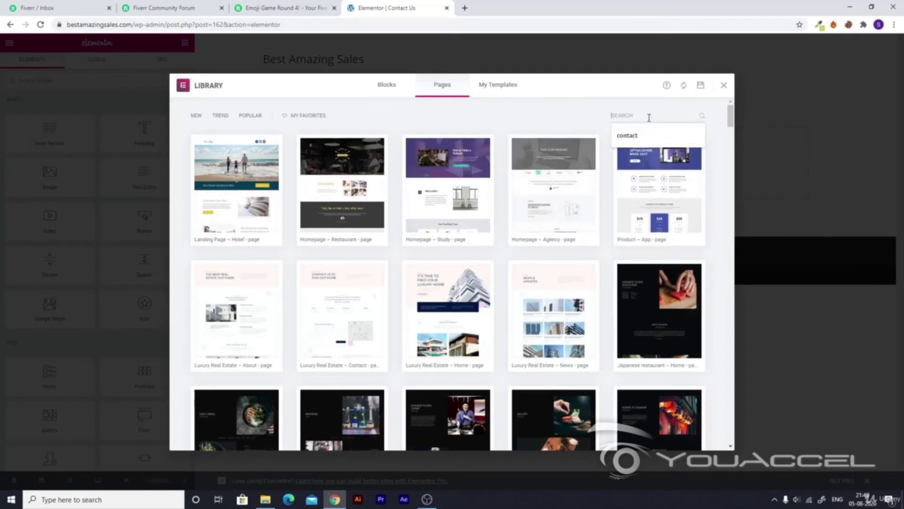
{"action": "left_click", "coordinate": [621, 137]}
{"action": "scroll", "coordinate": [605, 197], "scroll_direction": "down", "scroll_amount": 4}
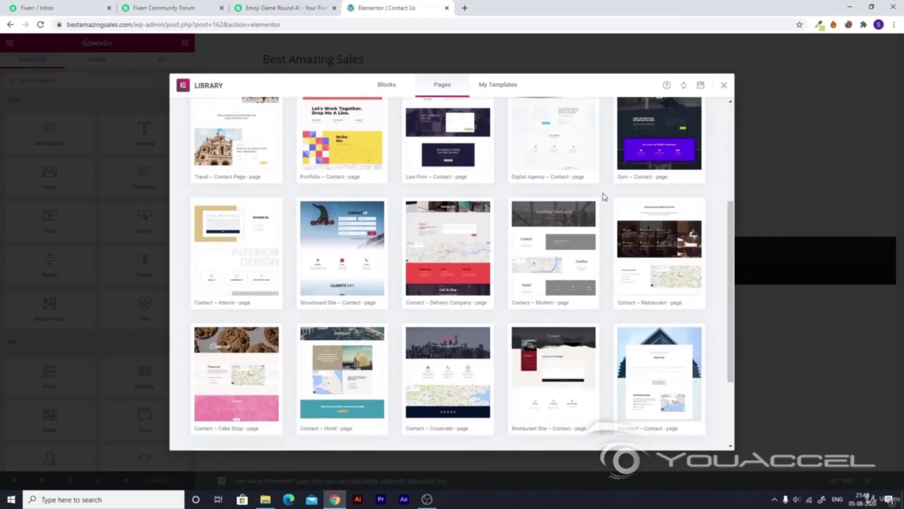
{"action": "mouse_move", "coordinate": [416, 287]}
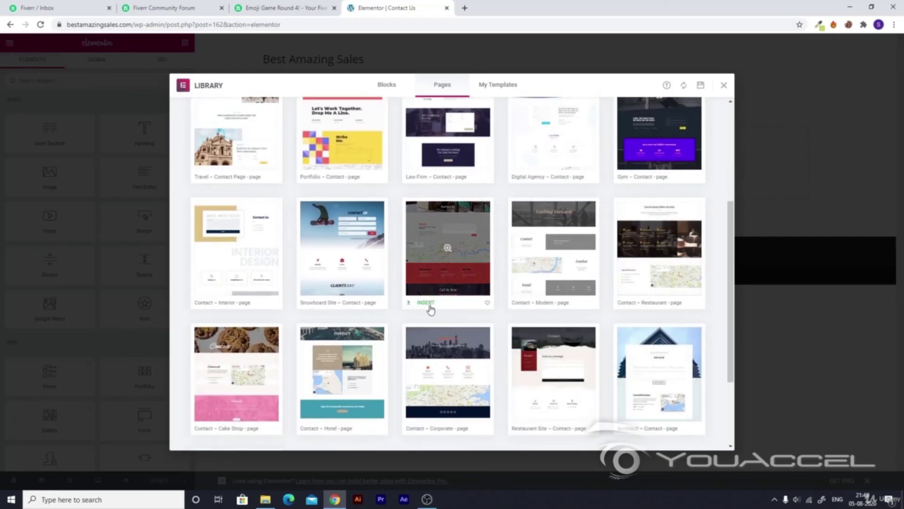
{"action": "scroll", "coordinate": [355, 294], "scroll_direction": "down", "scroll_amount": 3}
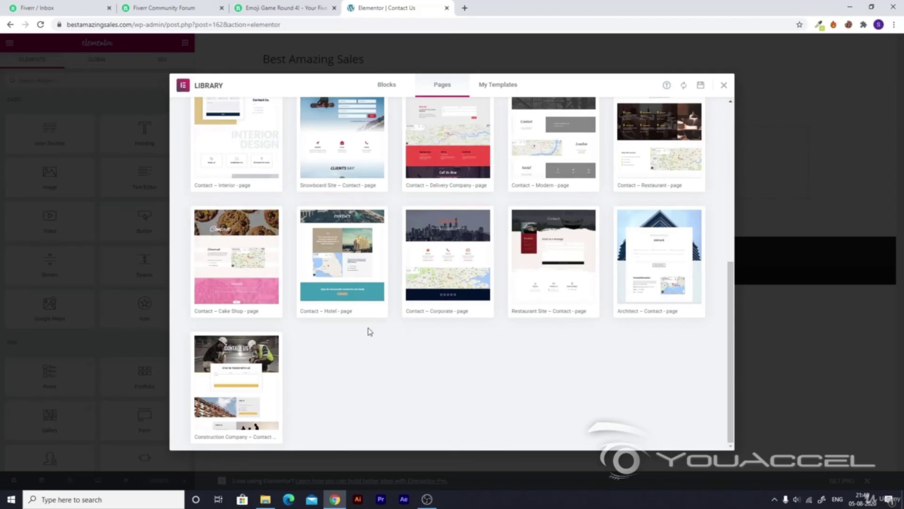
{"action": "mouse_move", "coordinate": [415, 317]}
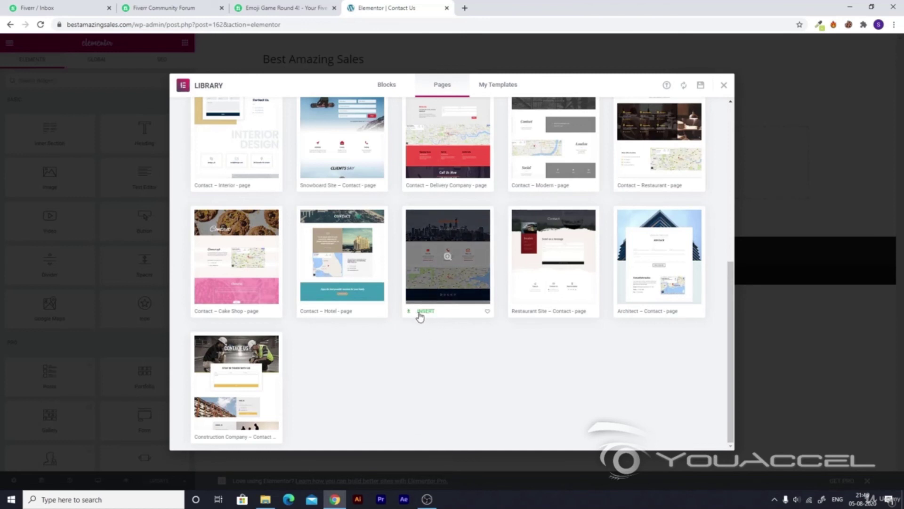
{"action": "left_click", "coordinate": [422, 311]}
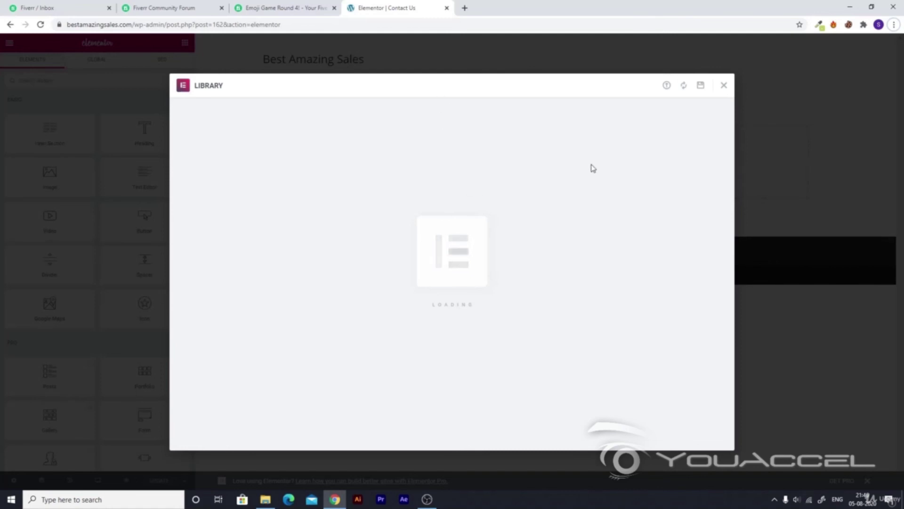
{"action": "left_click", "coordinate": [724, 87]}
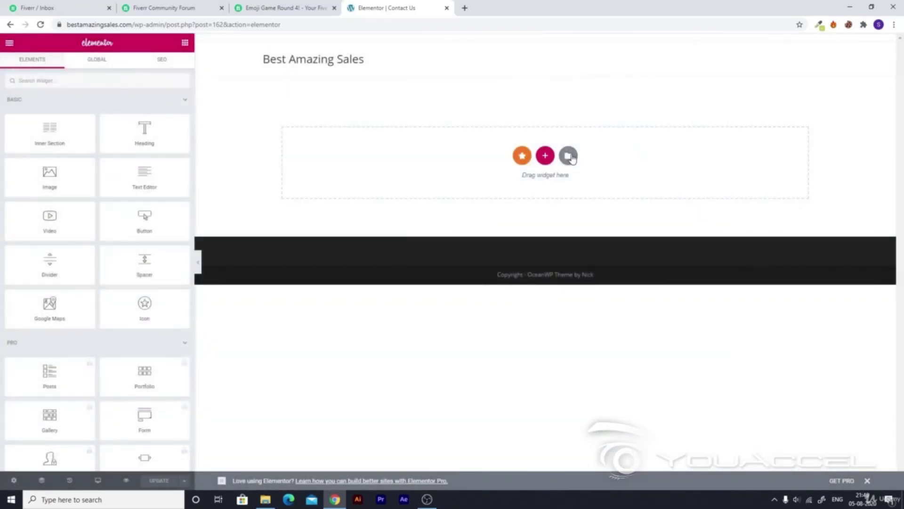
Step: Search the page template library for "contact" and insert the Contact – Corporate page template
{"action": "left_click", "coordinate": [569, 156]}
{"action": "left_click", "coordinate": [645, 115]}
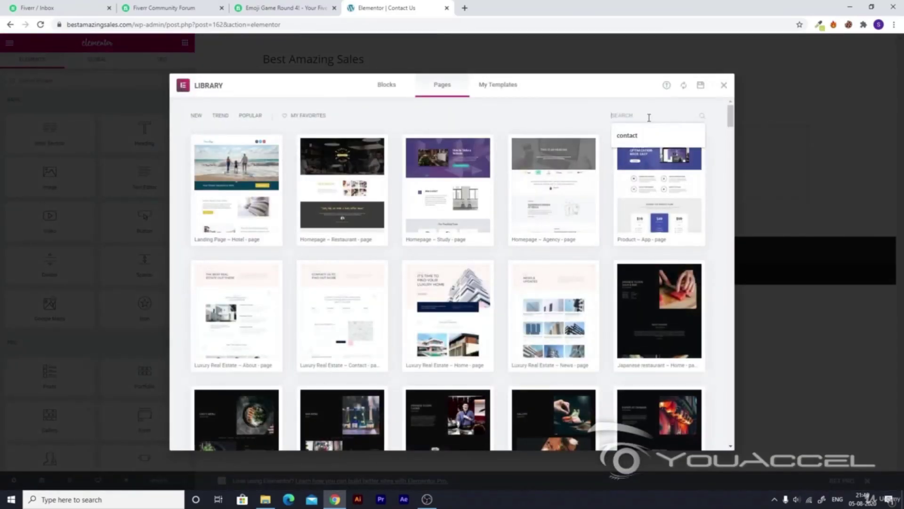
{"action": "left_click", "coordinate": [621, 137]}
{"action": "scroll", "coordinate": [591, 186], "scroll_direction": "down", "scroll_amount": 3}
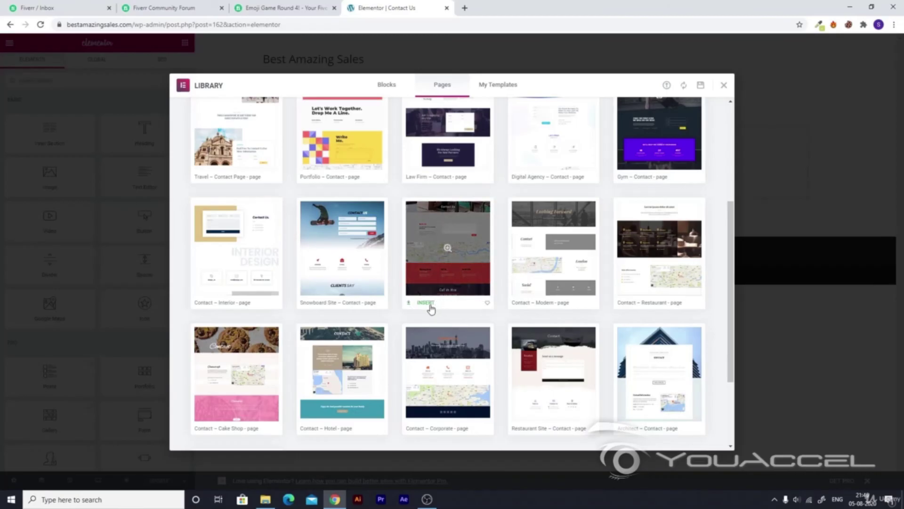
{"action": "scroll", "coordinate": [347, 282], "scroll_direction": "down", "scroll_amount": 3}
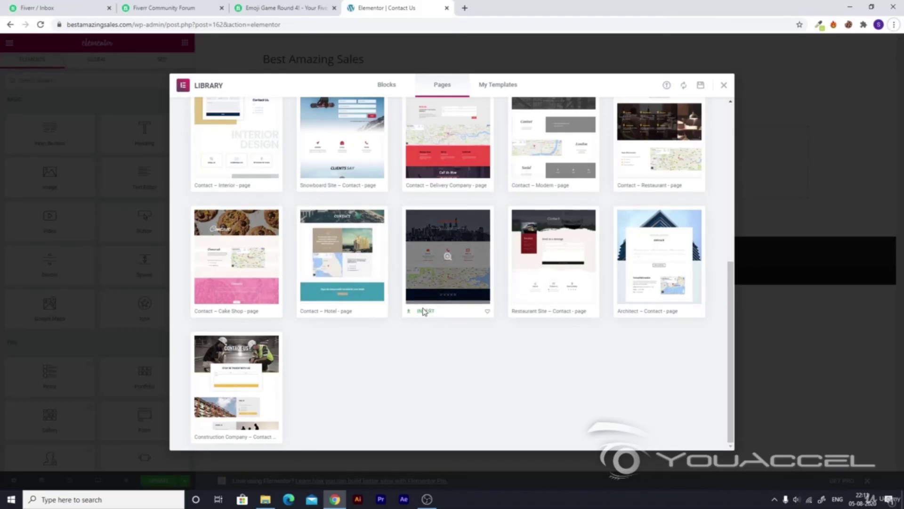
{"action": "left_click", "coordinate": [424, 311]}
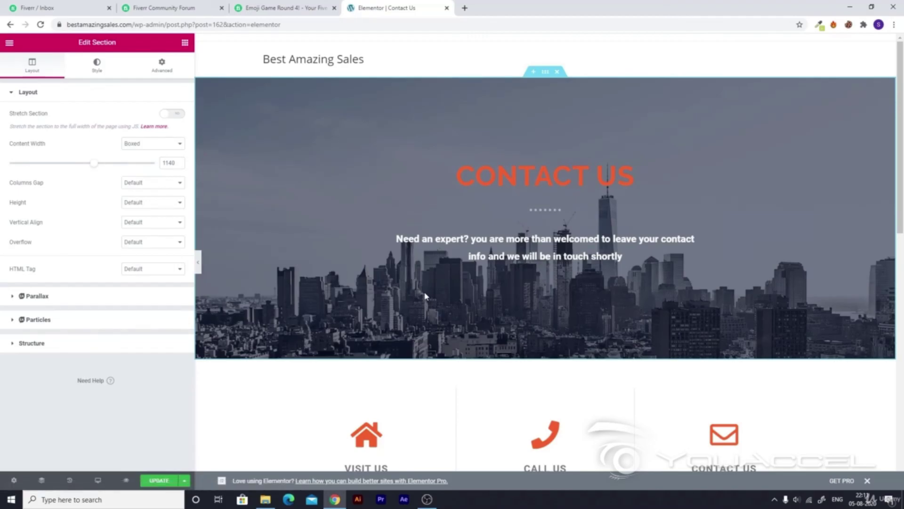
Step: Change the text color of the hero section's "Contact Us" heading to the preset blue #4054B2
{"action": "scroll", "coordinate": [495, 228], "scroll_direction": "down", "scroll_amount": 7}
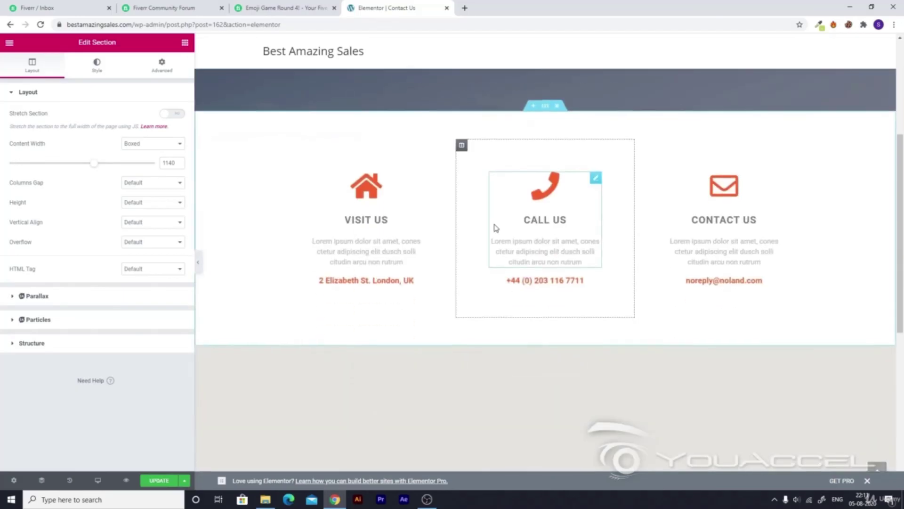
{"action": "scroll", "coordinate": [494, 228], "scroll_direction": "down", "scroll_amount": 5}
{"action": "scroll", "coordinate": [520, 281], "scroll_direction": "up", "scroll_amount": 9}
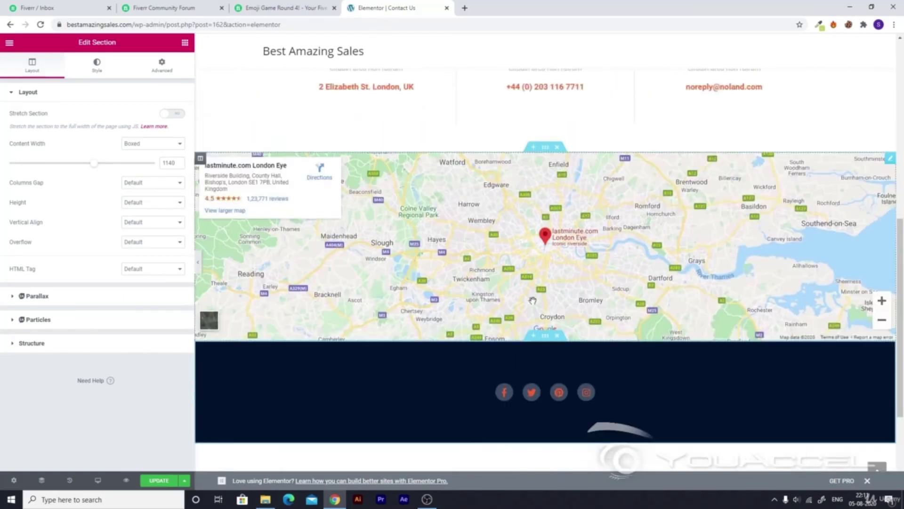
{"action": "scroll", "coordinate": [531, 301], "scroll_direction": "up", "scroll_amount": 3}
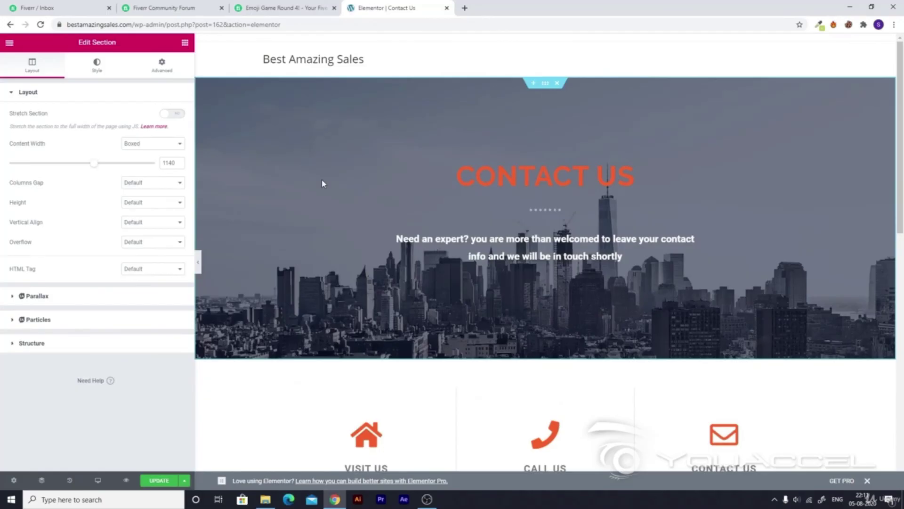
{"action": "left_click", "coordinate": [554, 178]}
{"action": "left_click", "coordinate": [94, 66]}
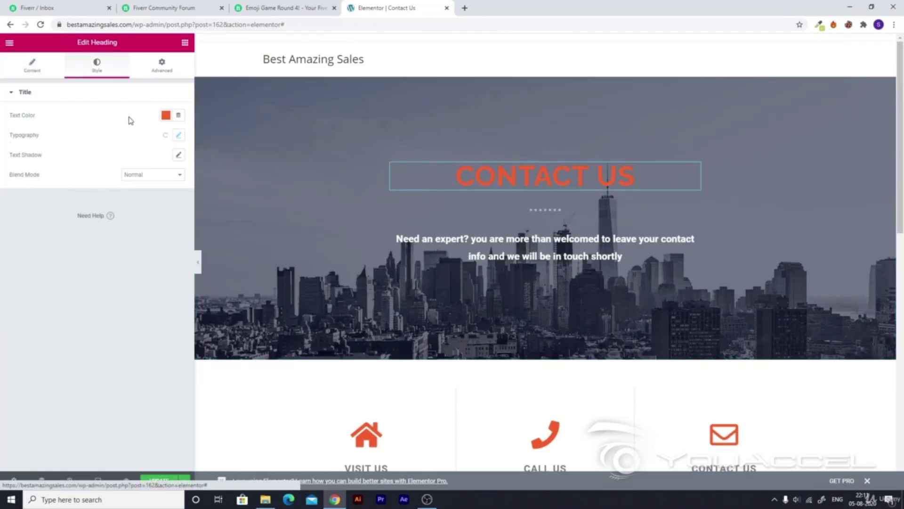
{"action": "left_click", "coordinate": [166, 115]}
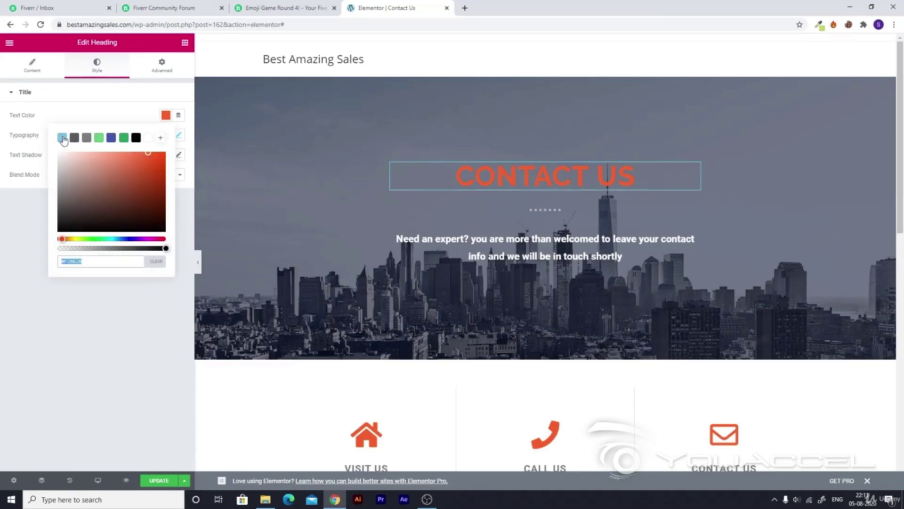
{"action": "left_click", "coordinate": [111, 140]}
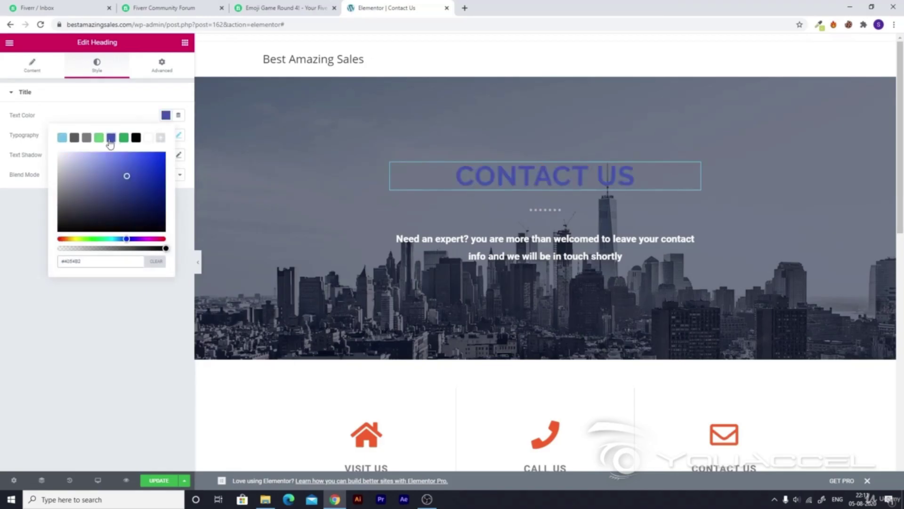
{"action": "left_click", "coordinate": [444, 276]}
Step: Review the inserted page's hero text, contact detail columns, map and social icons sections
{"action": "scroll", "coordinate": [355, 203], "scroll_direction": "down", "scroll_amount": 8}
{"action": "scroll", "coordinate": [354, 203], "scroll_direction": "up", "scroll_amount": 2}
{"action": "scroll", "coordinate": [550, 328], "scroll_direction": "down", "scroll_amount": 2}
{"action": "scroll", "coordinate": [550, 329], "scroll_direction": "up", "scroll_amount": 1}
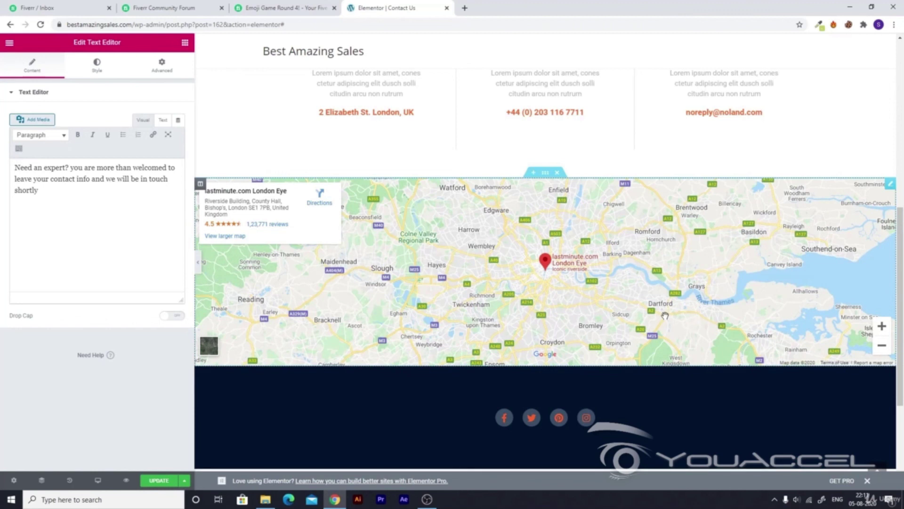
{"action": "scroll", "coordinate": [665, 315], "scroll_direction": "up", "scroll_amount": 2}
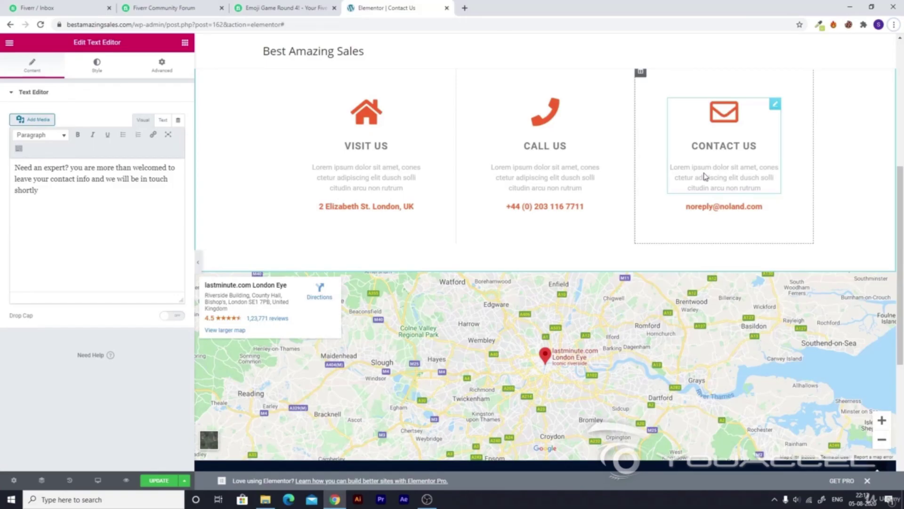
{"action": "scroll", "coordinate": [704, 177], "scroll_direction": "up", "scroll_amount": 5}
{"action": "scroll", "coordinate": [704, 177], "scroll_direction": "down", "scroll_amount": 2}
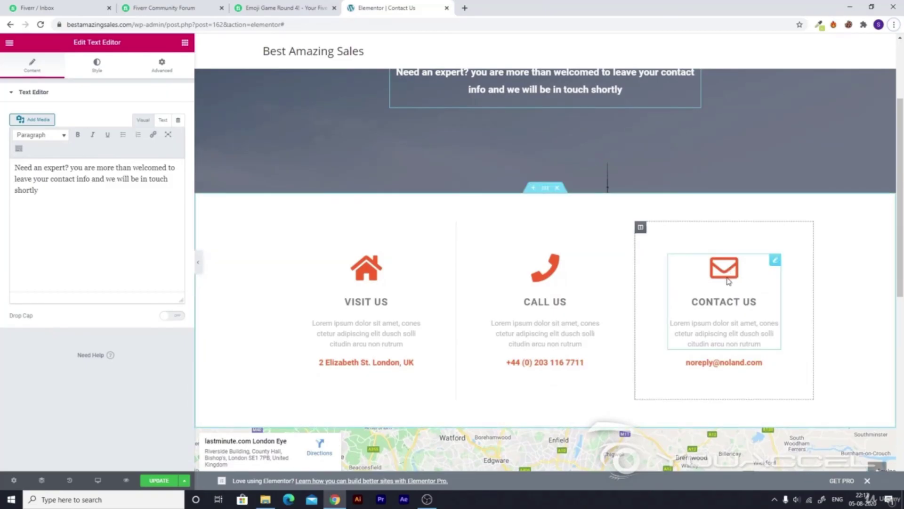
{"action": "scroll", "coordinate": [728, 282], "scroll_direction": "down", "scroll_amount": 9}
{"action": "scroll", "coordinate": [725, 279], "scroll_direction": "up", "scroll_amount": 4}
{"action": "scroll", "coordinate": [725, 279], "scroll_direction": "up", "scroll_amount": 4}
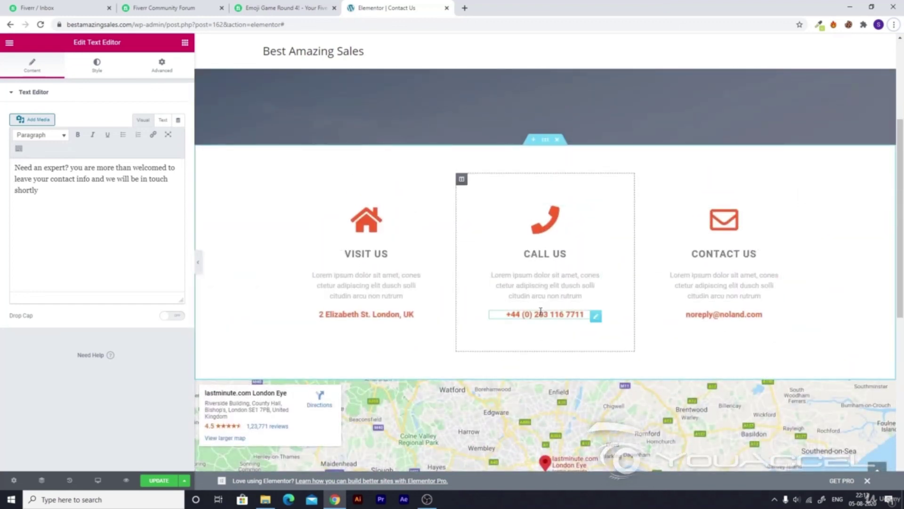
Step: Open the address heading under Visit Us and the Call Us icon box to inspect their editable content
{"action": "left_click", "coordinate": [345, 314]}
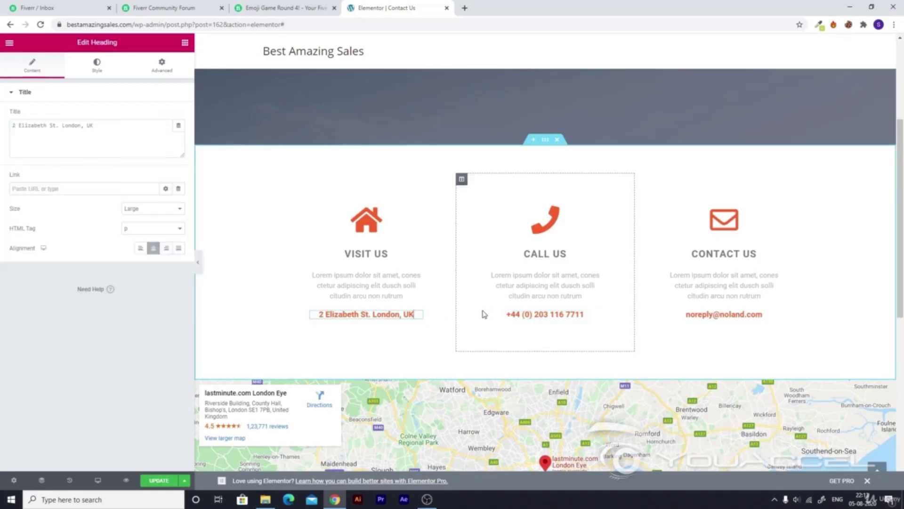
{"action": "left_click", "coordinate": [520, 296]}
{"action": "triple_click", "coordinate": [569, 304]}
{"action": "left_click", "coordinate": [509, 330]}
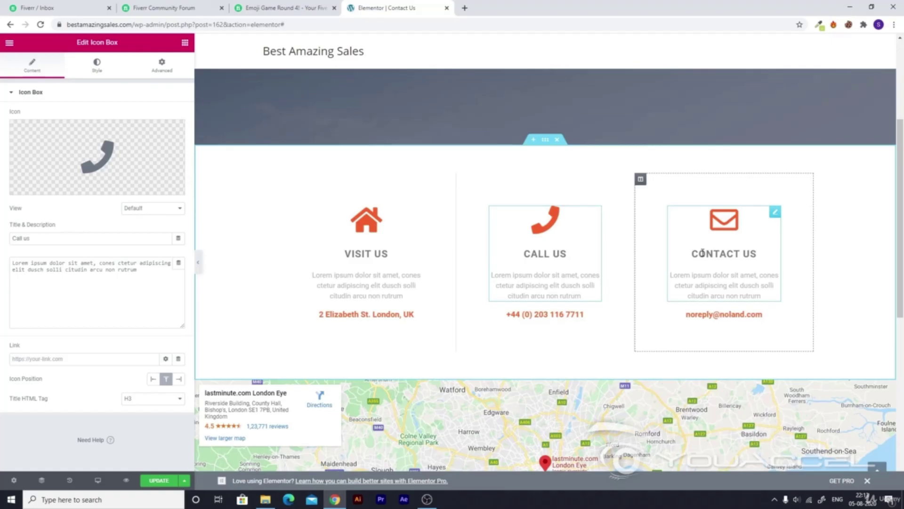
{"action": "scroll", "coordinate": [702, 253], "scroll_direction": "up", "scroll_amount": 5}
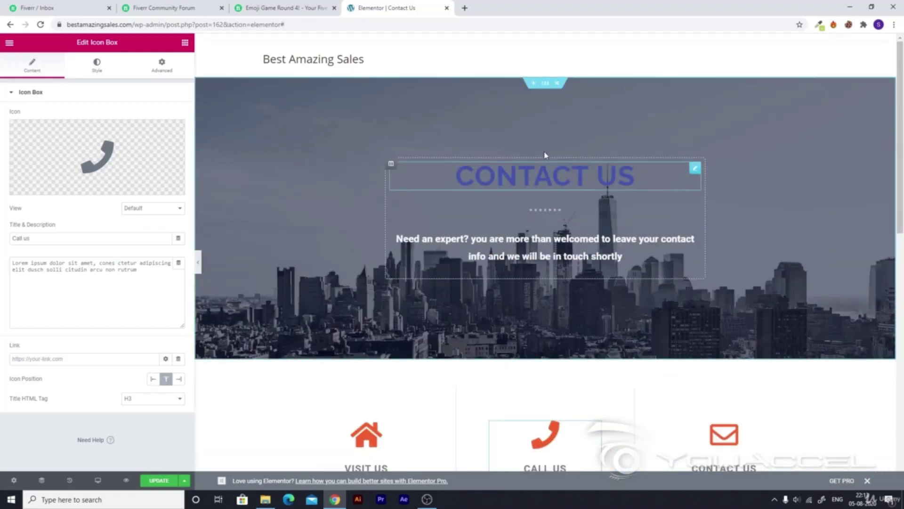